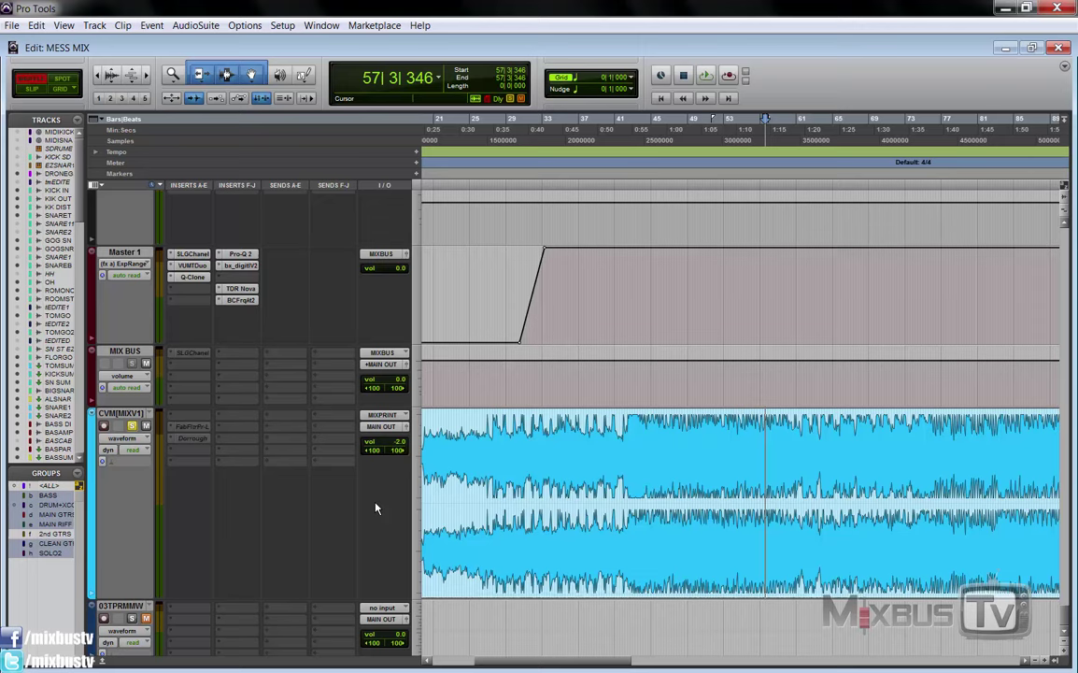
# Play the MESS MIX session, zoom out, and scroll to the DRONEGHO, KICK IN and snare tracks.
pyautogui.press('space')
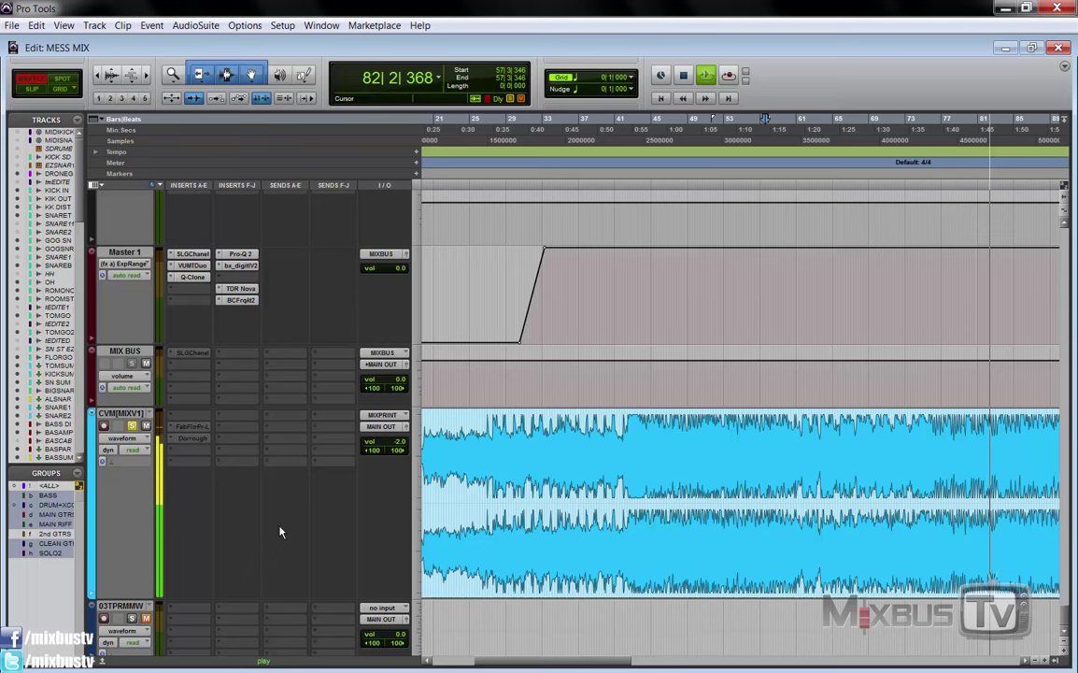
pyautogui.hotkey('ctrl', '[')
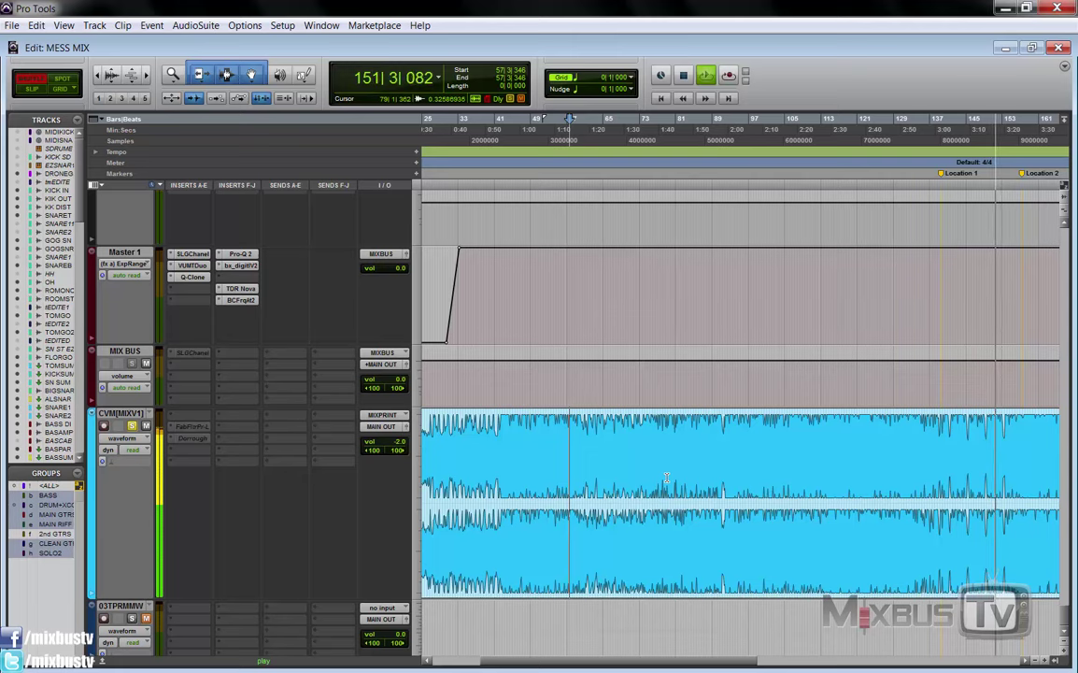
pyautogui.hscroll(2, 667, 479)
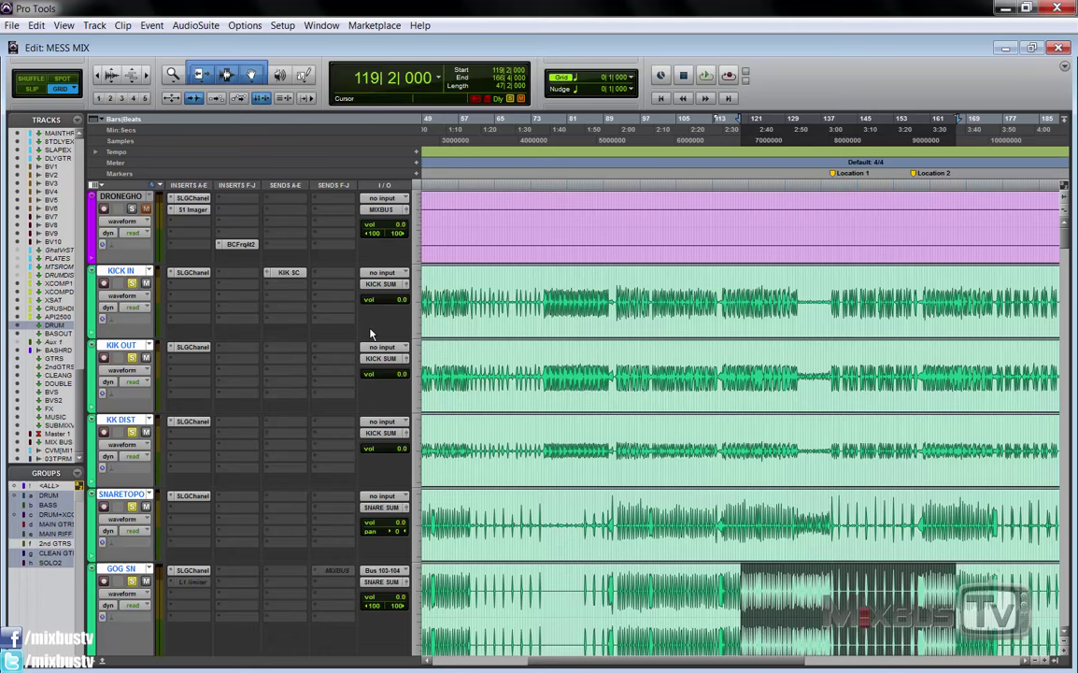
# Play from bar 119, zoom out to the whole song, and scroll down through the drum tracks.
pyautogui.press('space')
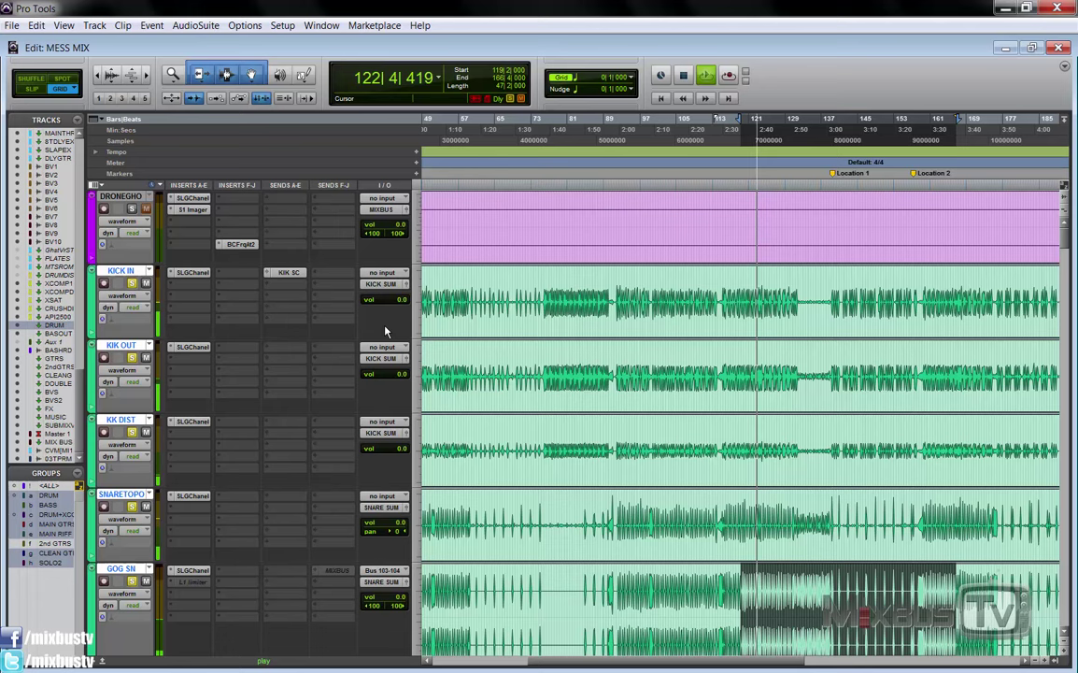
pyautogui.hotkey('ctrl', '[')
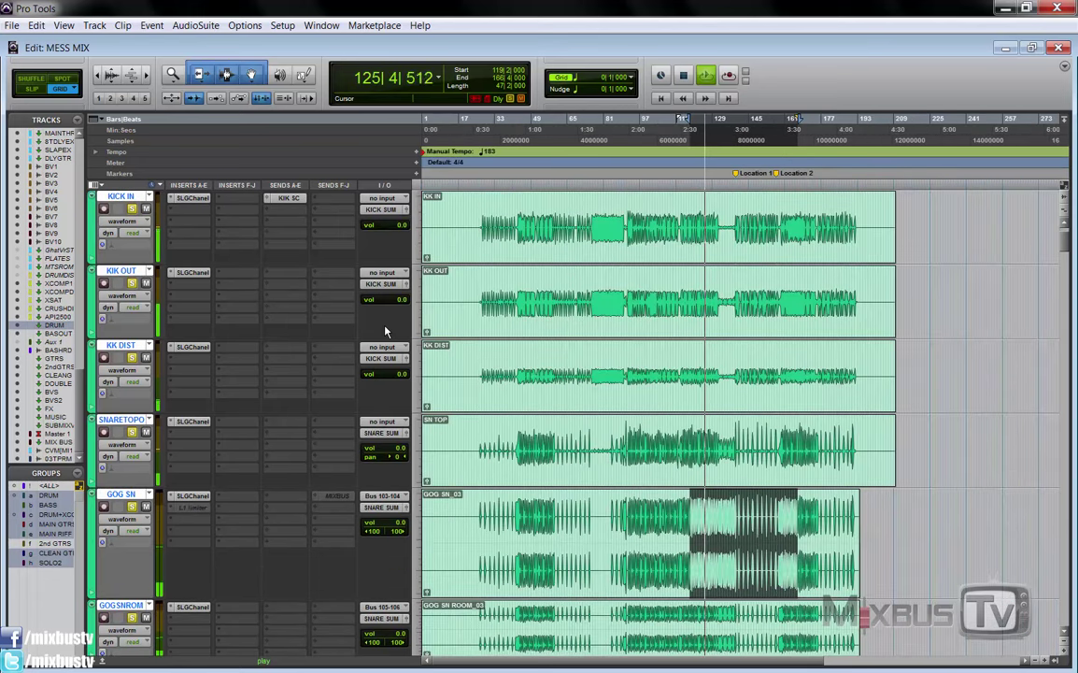
pyautogui.scroll(-10, 385, 331)
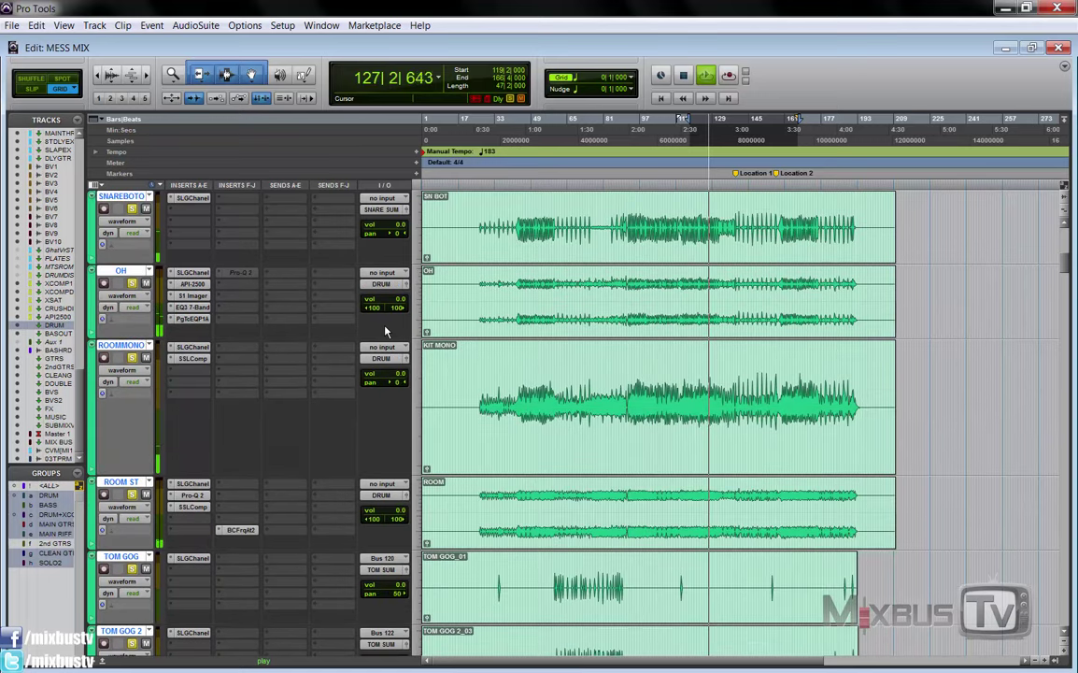
pyautogui.scroll(-8, 385, 331)
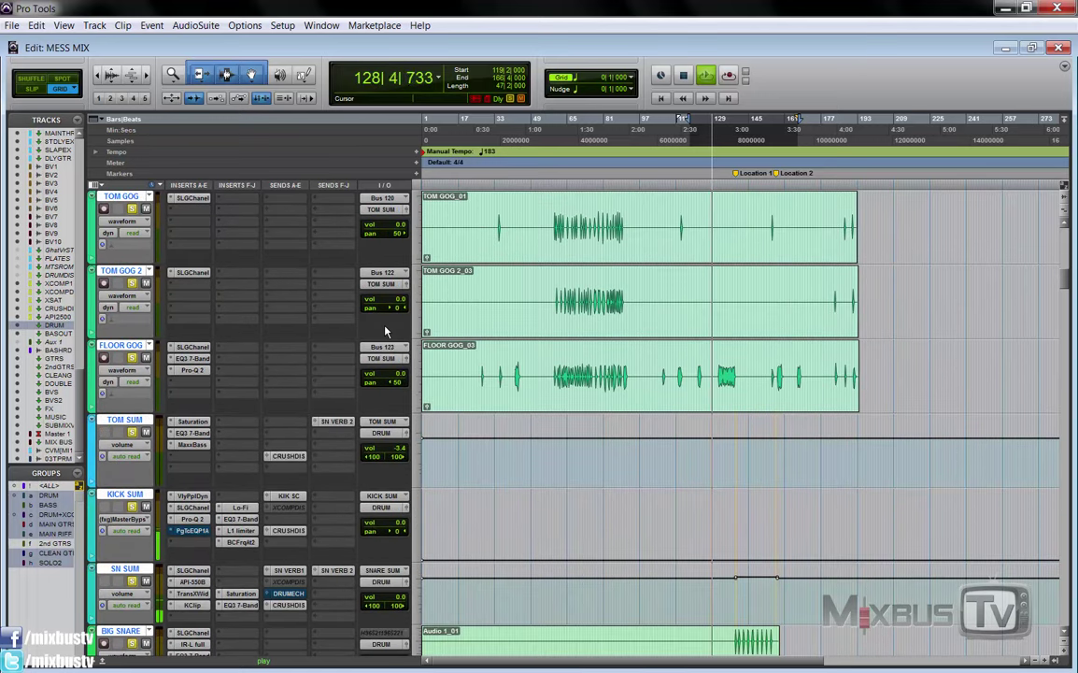
pyautogui.scroll(-2, 385, 331)
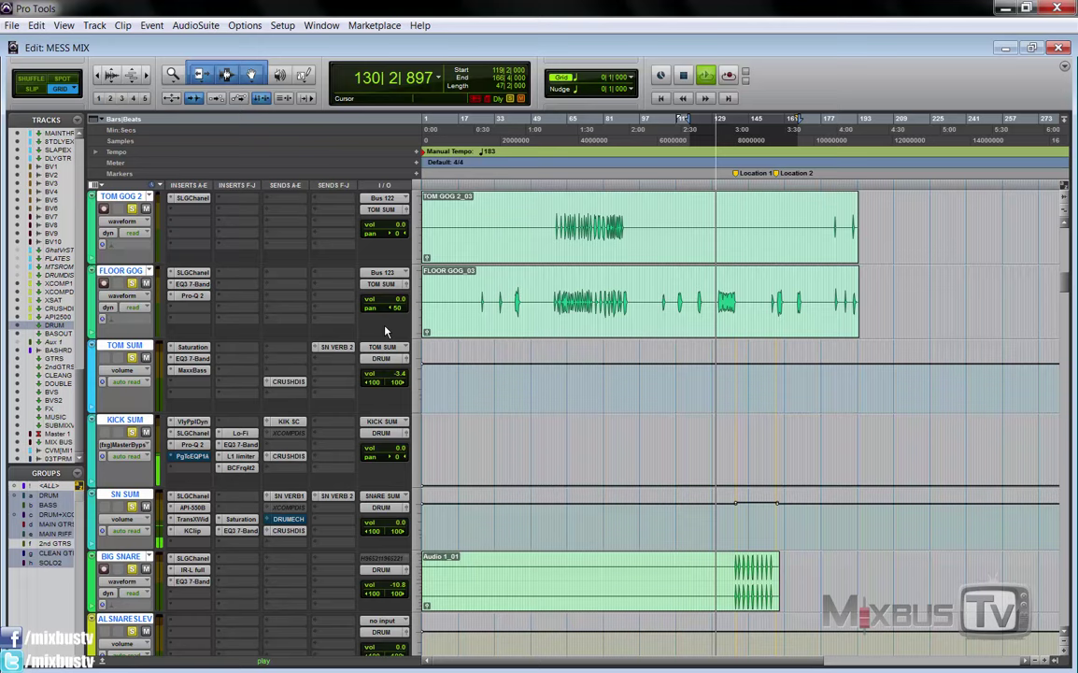
pyautogui.scroll(-8, 385, 331)
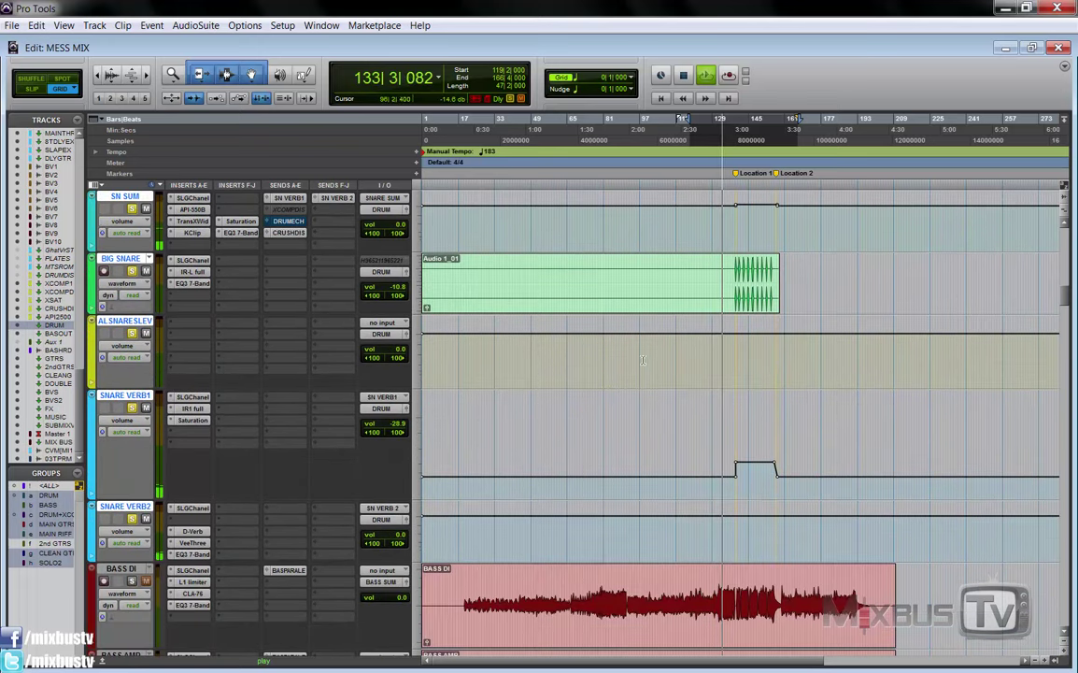
pyautogui.scroll(2, 643, 360)
pyautogui.scroll(-2, 645, 355)
pyautogui.hscroll(2, 517, 342)
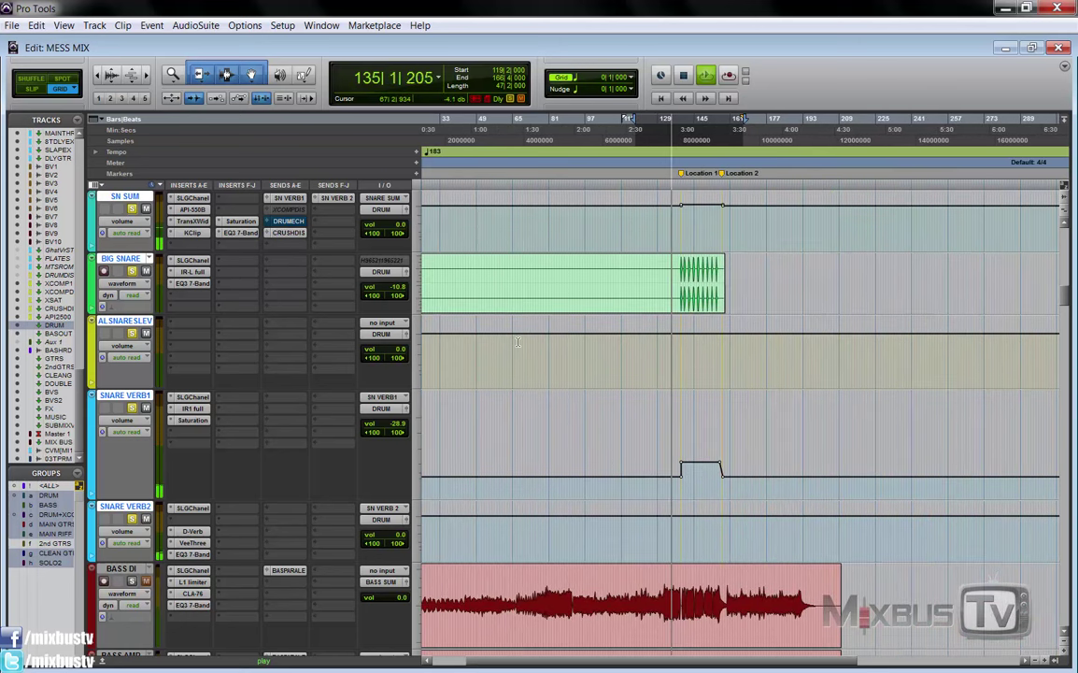
# Clear the track selection and scroll back up past the KICK SUM, SN SUM and TOM SUM buses.
pyautogui.click(135, 265)
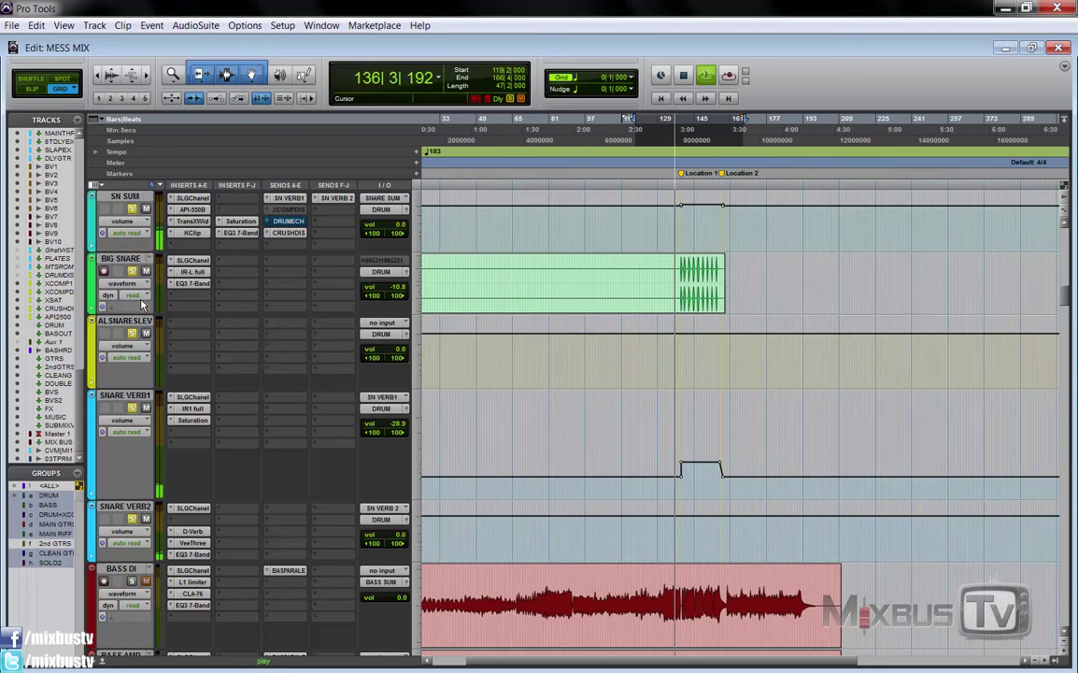
pyautogui.scroll(1, 135, 327)
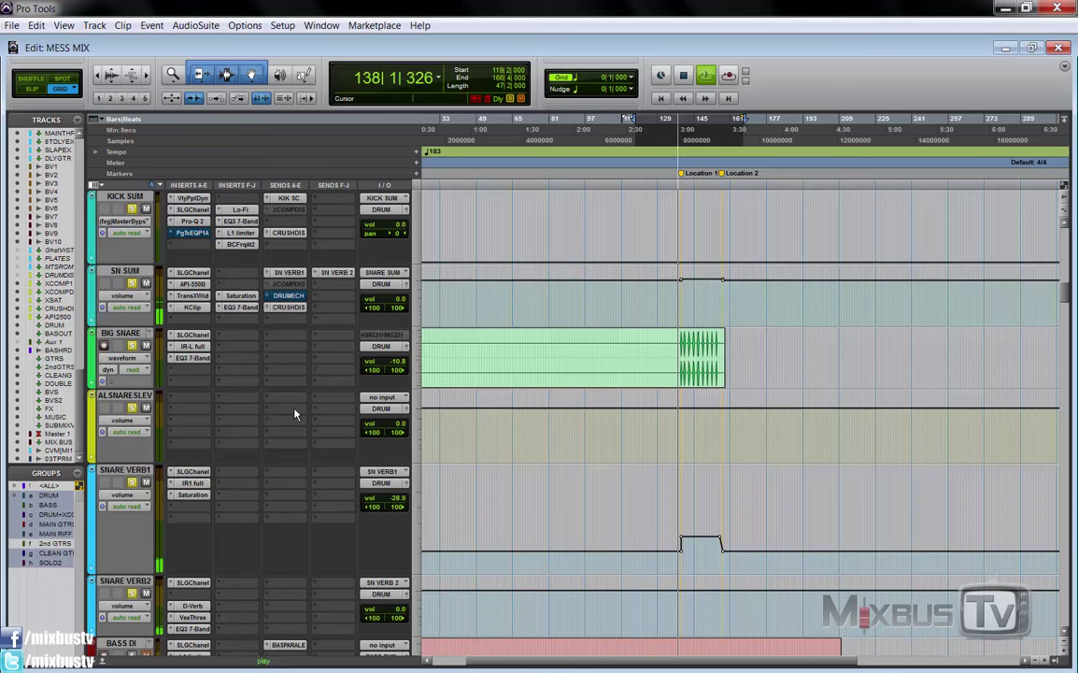
pyautogui.scroll(1, 296, 414)
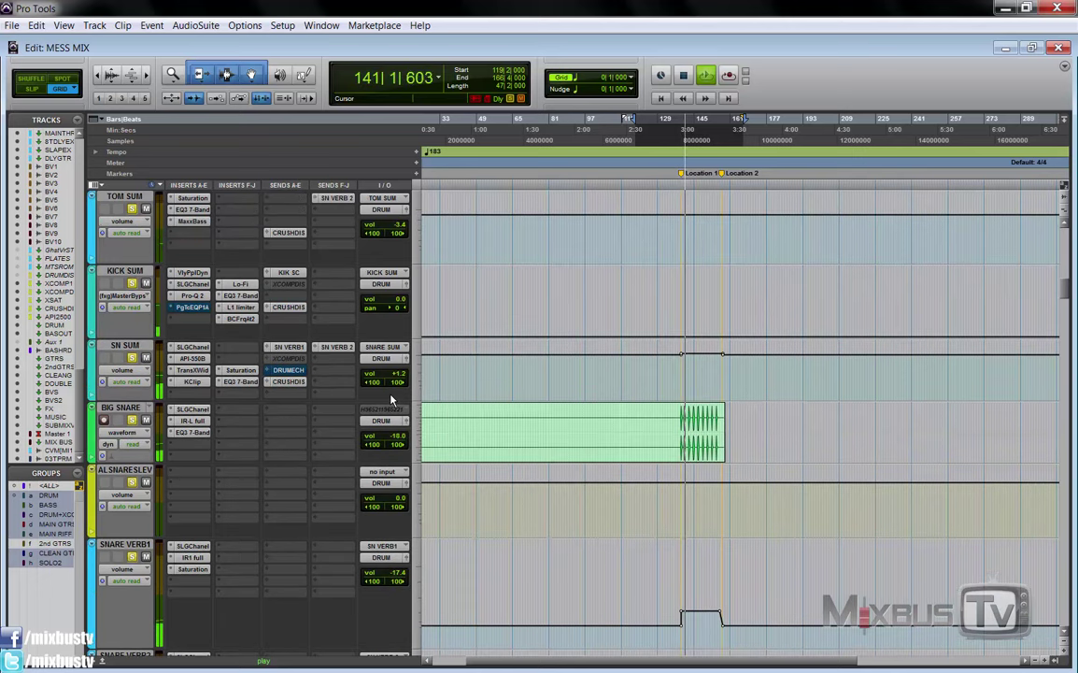
pyautogui.scroll(2, 391, 400)
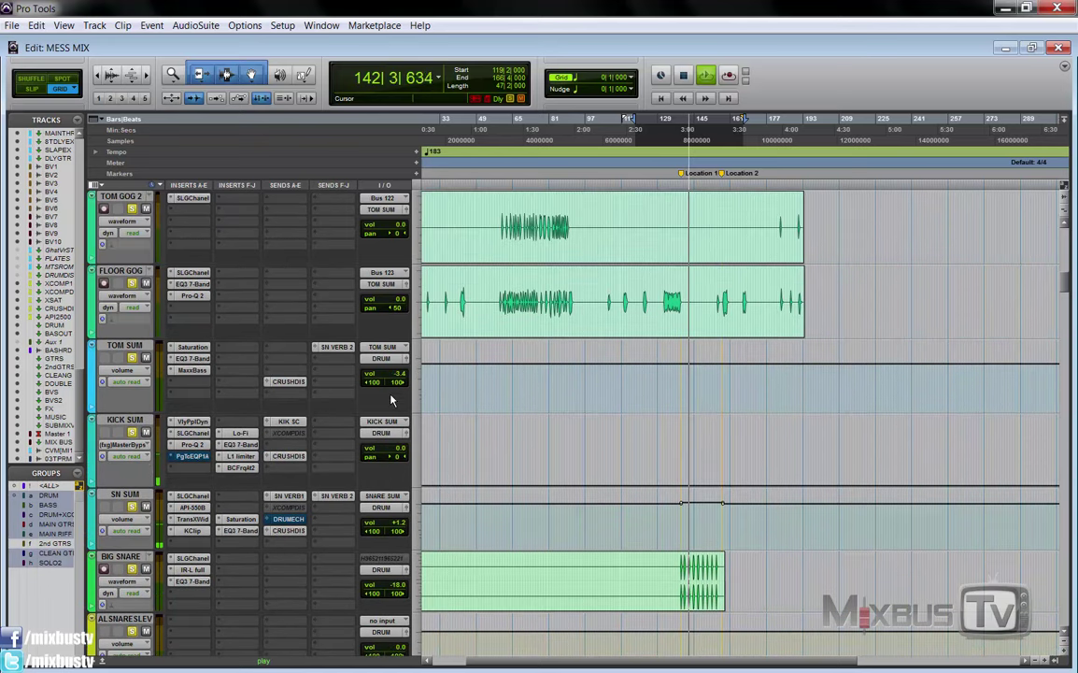
pyautogui.scroll(2, 391, 400)
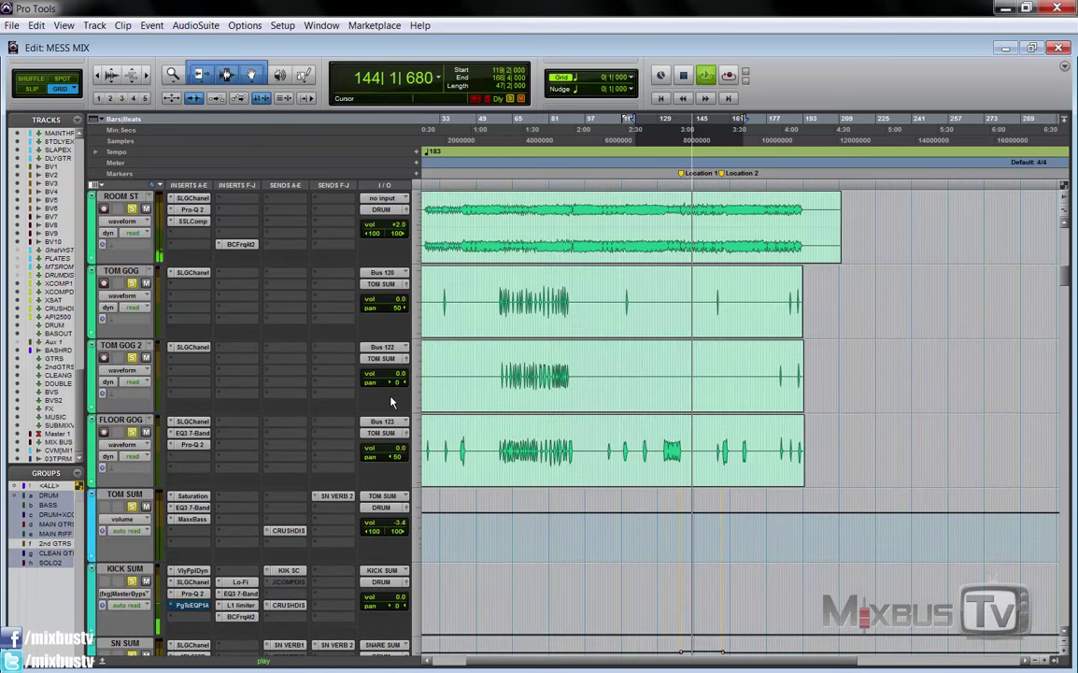
pyautogui.scroll(3, 391, 402)
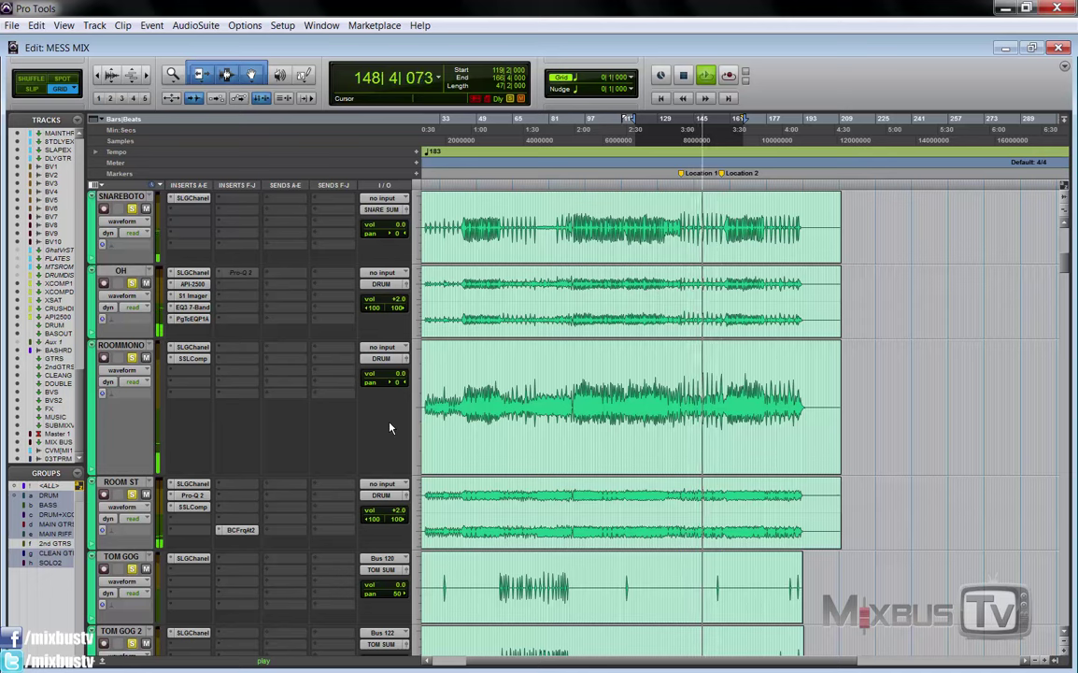
pyautogui.scroll(1, 390, 425)
pyautogui.scroll(3, 390, 426)
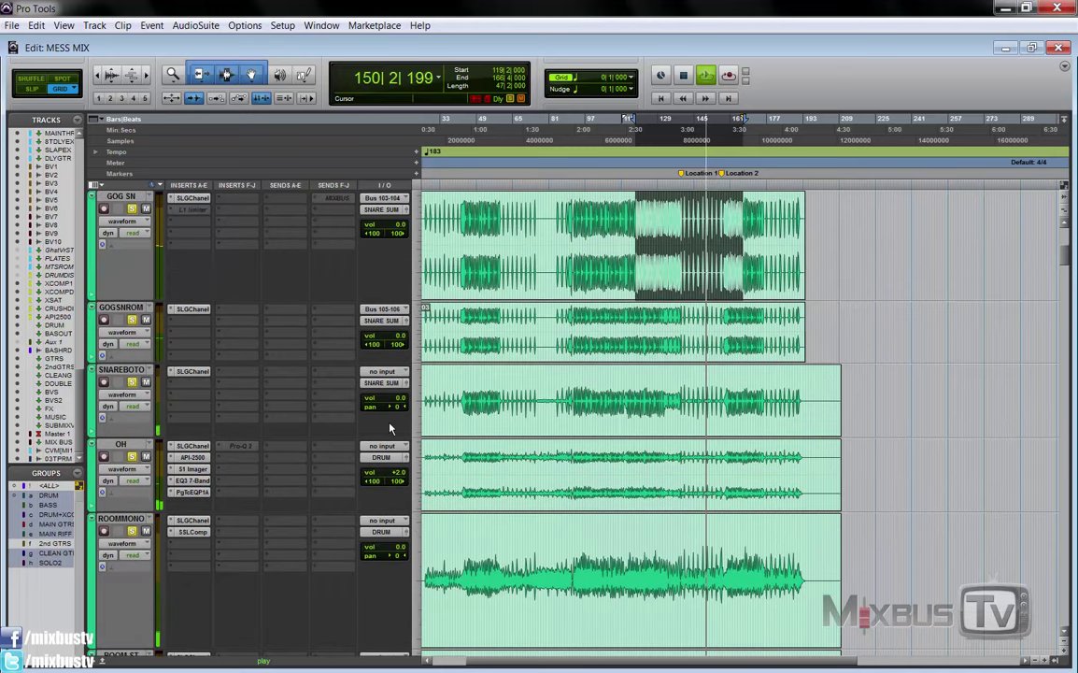
pyautogui.scroll(2, 391, 427)
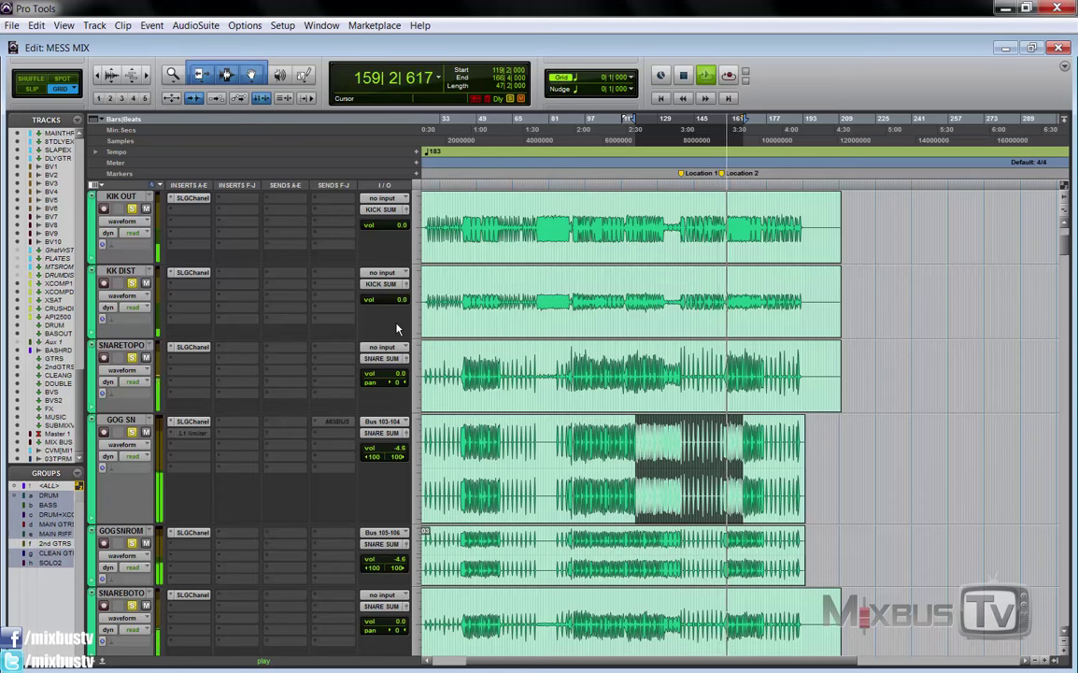
# Reset the zoom, stop playback at bar 119, and scroll the track list back to DRONEGHO.
pyautogui.hotkey('ctrl', ']')
pyautogui.hotkey('ctrl', '[')
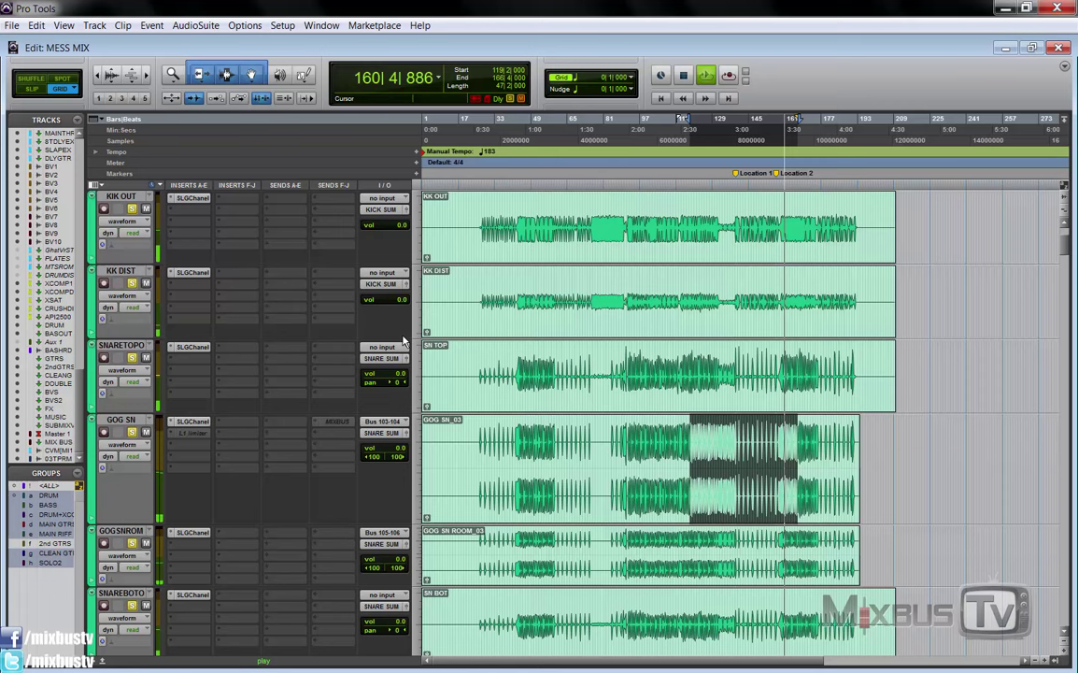
pyautogui.press('space')
pyautogui.scroll(-2, 374, 422)
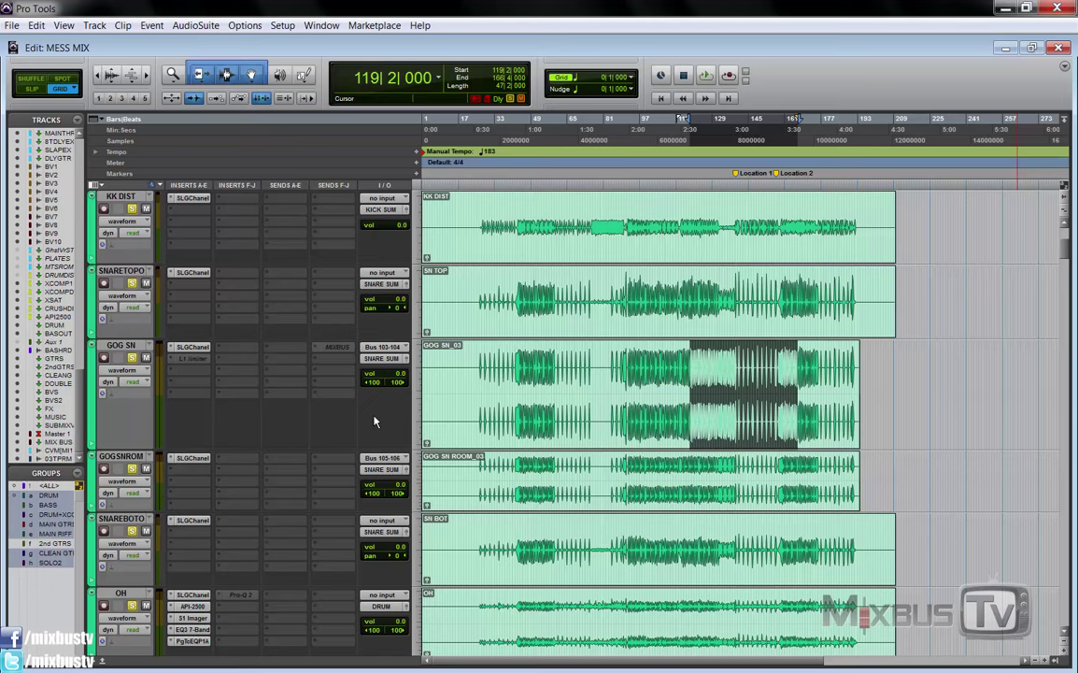
pyautogui.scroll(-4, 374, 421)
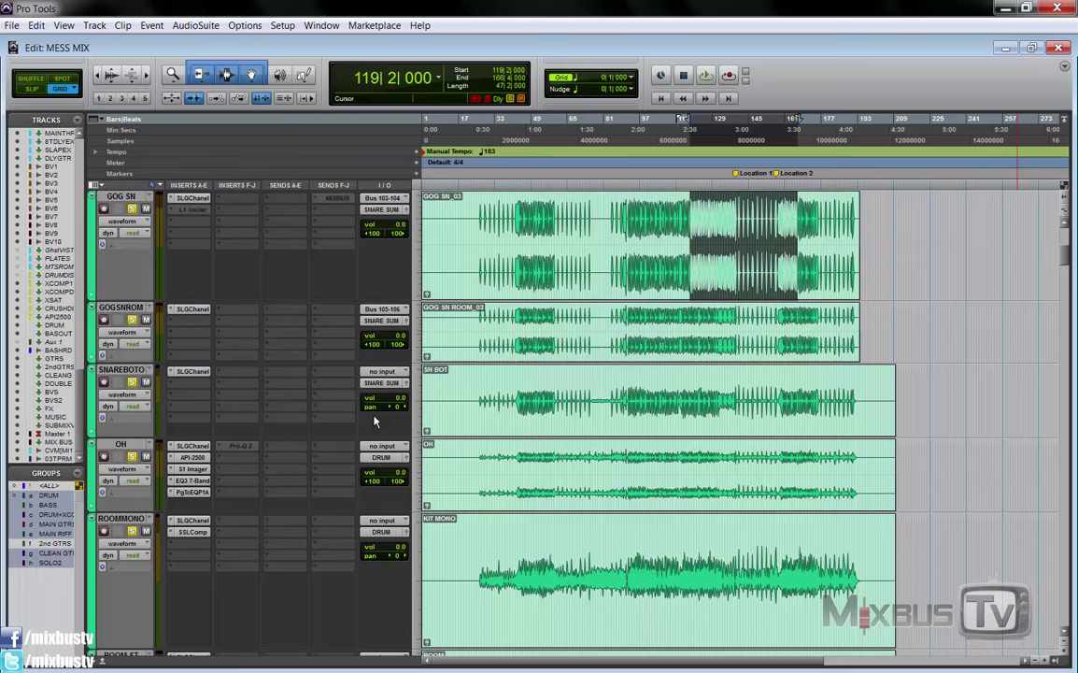
pyautogui.scroll(-3, 374, 422)
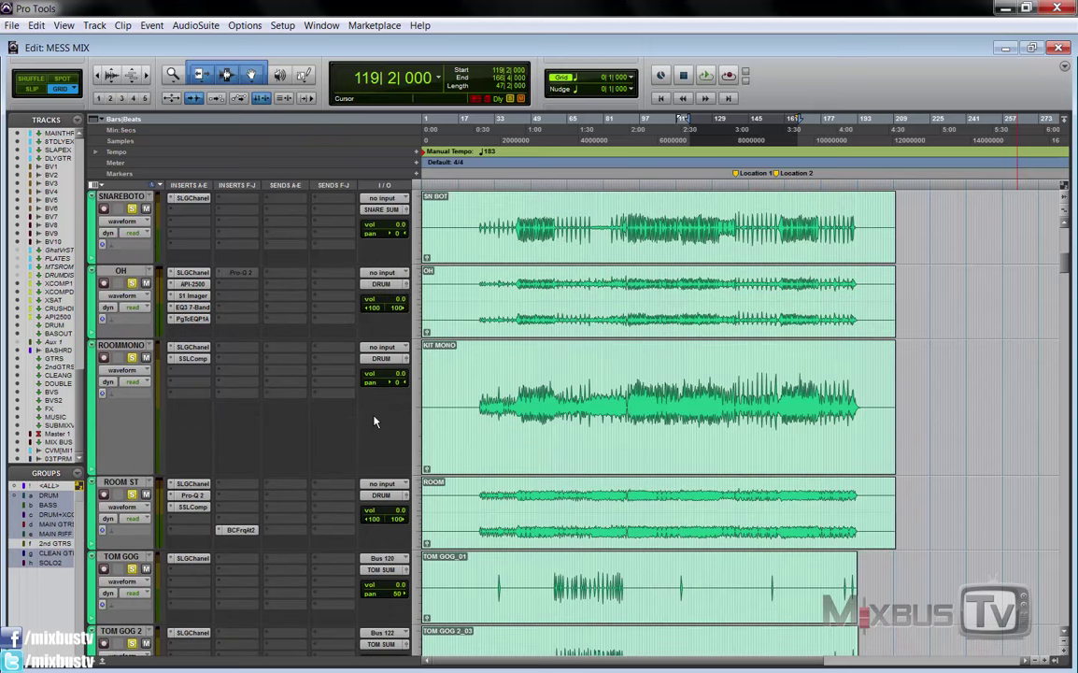
pyautogui.scroll(-2, 374, 423)
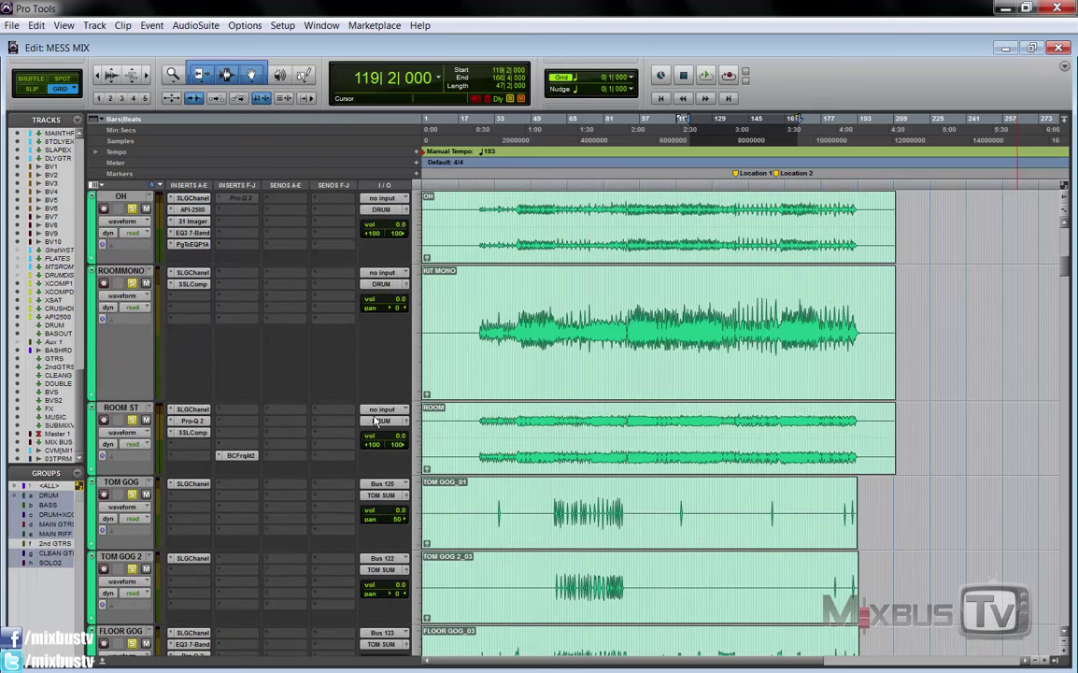
pyautogui.scroll(-1, 376, 422)
pyautogui.scroll(8, 376, 402)
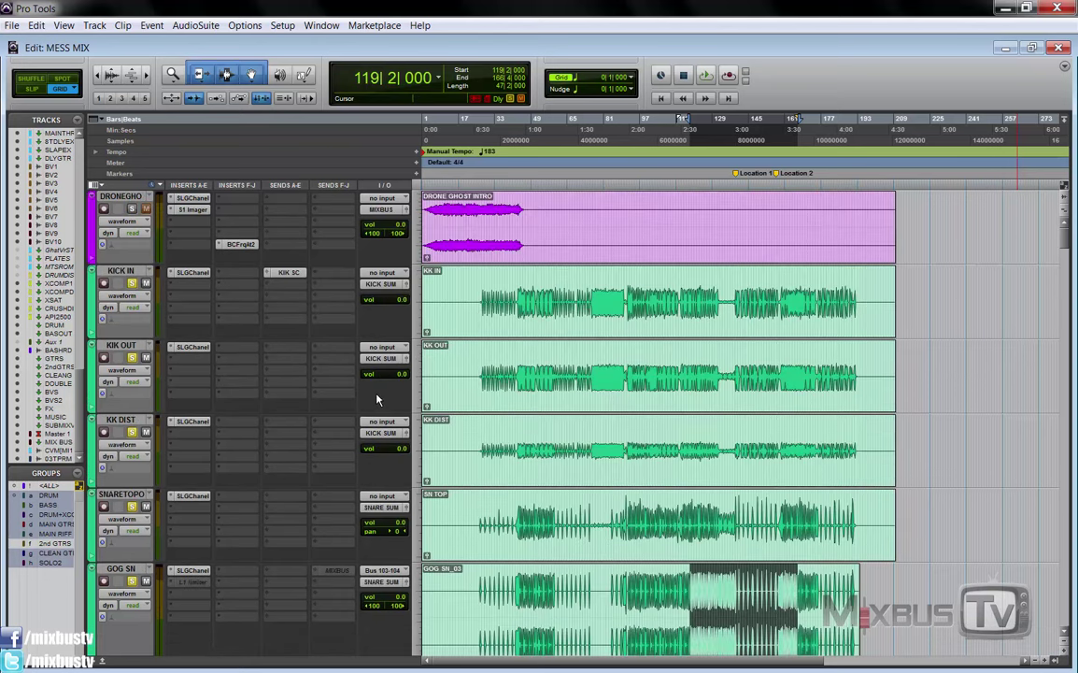
# Move the edit selection onto KICK IN and solo that track.
pyautogui.click(134, 285)
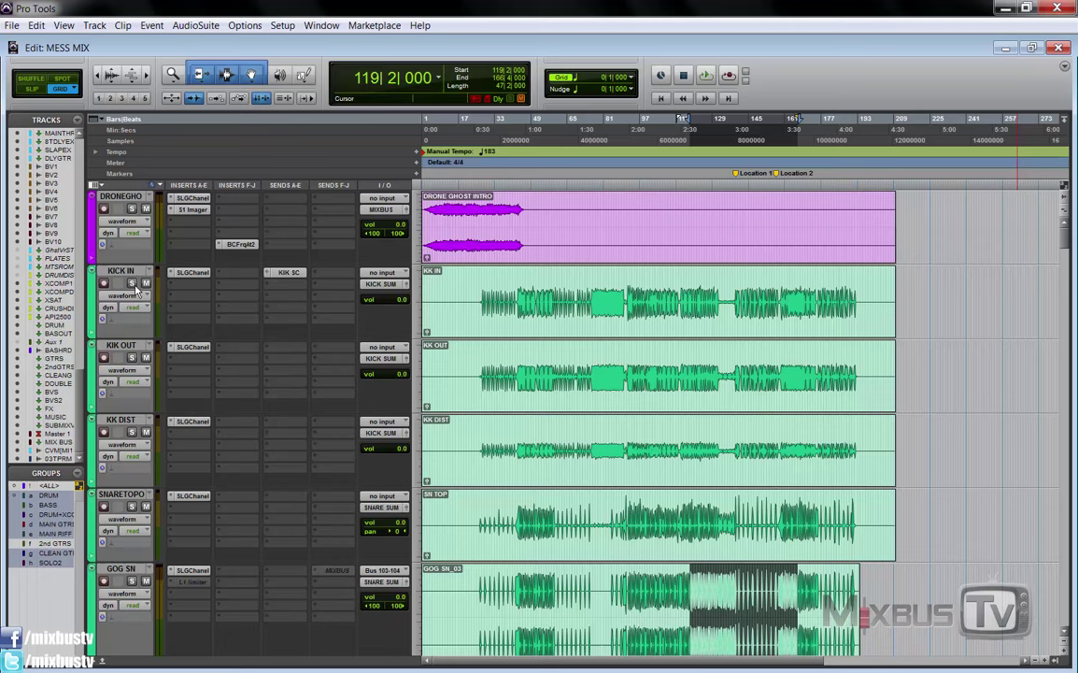
pyautogui.hotkey('ctrl', 'alt', 'z')
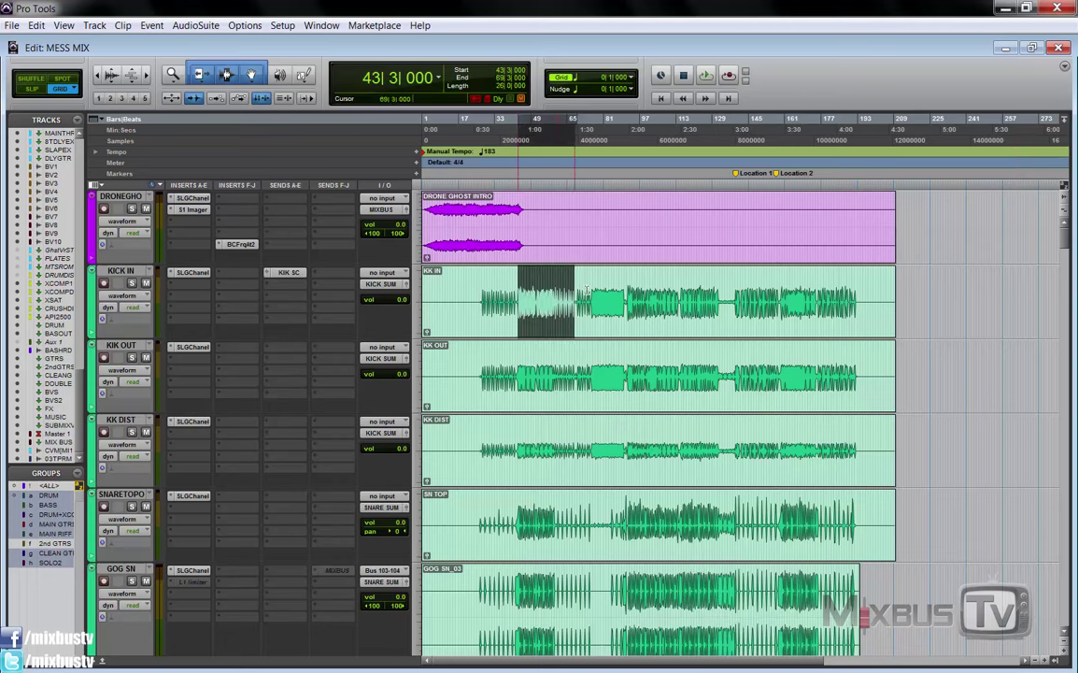
pyautogui.click(132, 284)
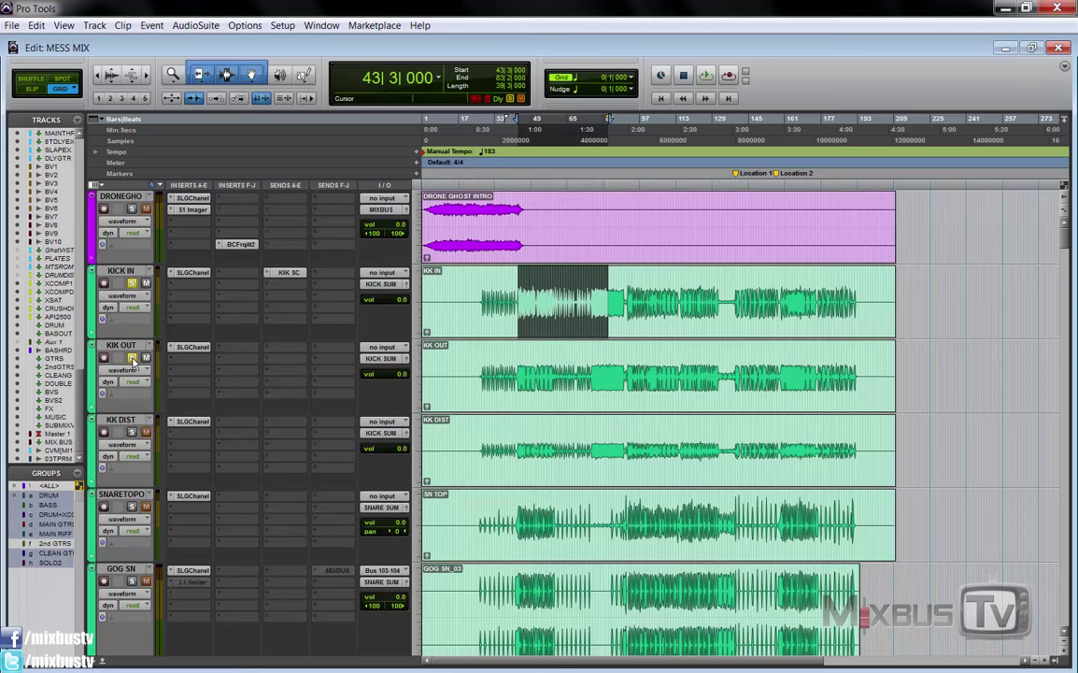
# Select bars 72|4 to 80|2 on KICK IN and play that range.
pyautogui.hotkey('ctrl', ']')
pyautogui.hotkey('ctrl', ']')
pyautogui.hscroll(10, 494, 354)
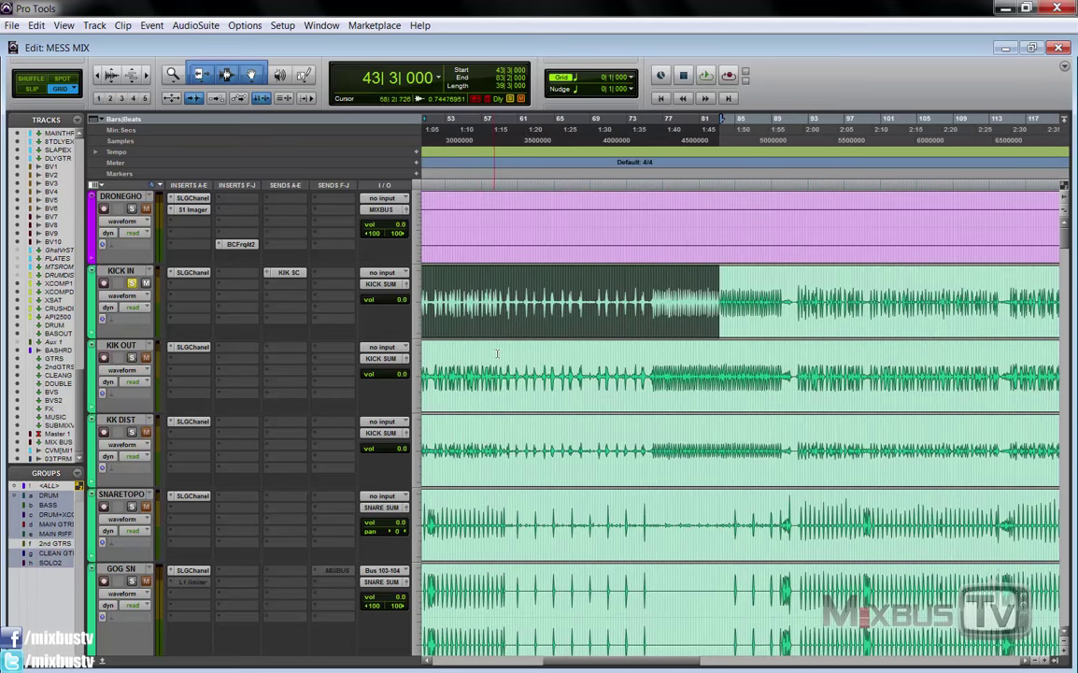
pyautogui.moveTo(520, 293); pyautogui.dragTo(582, 294)
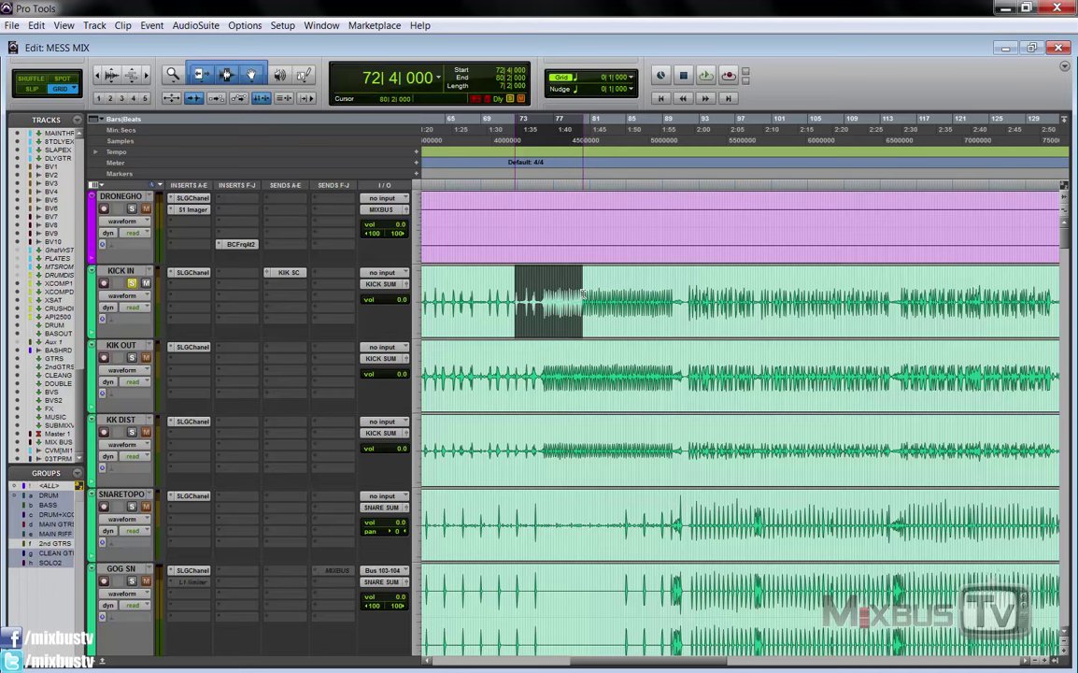
pyautogui.press('space')
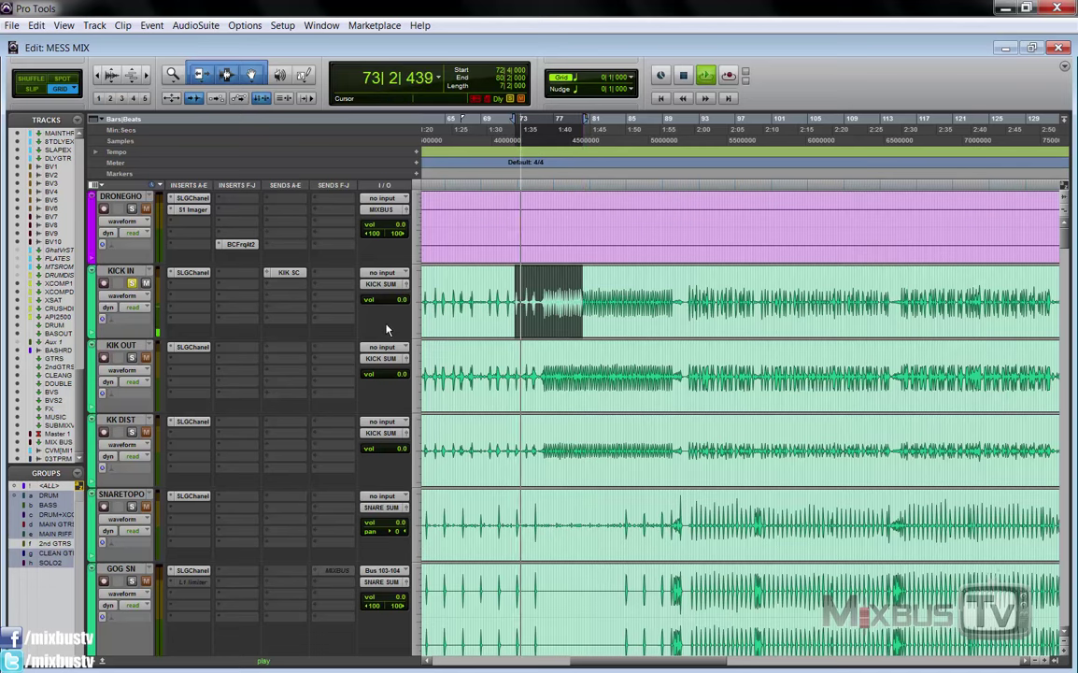
pyautogui.hotkey('ctrl', ']')
pyautogui.hotkey('ctrl', ']')
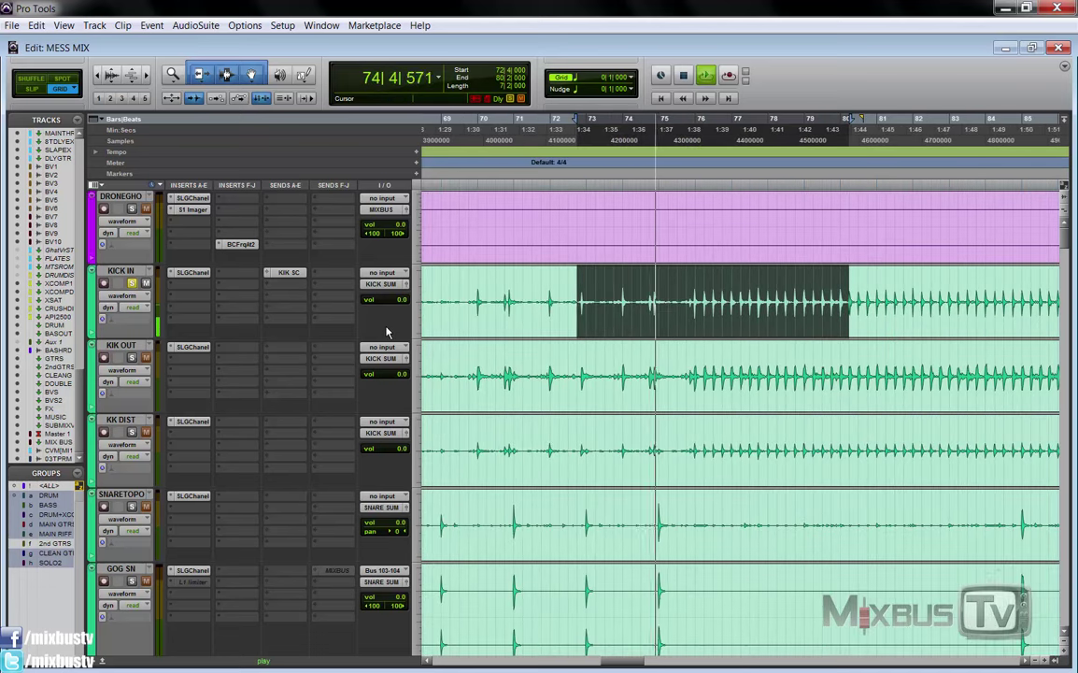
pyautogui.hotkey('ctrl', '[')
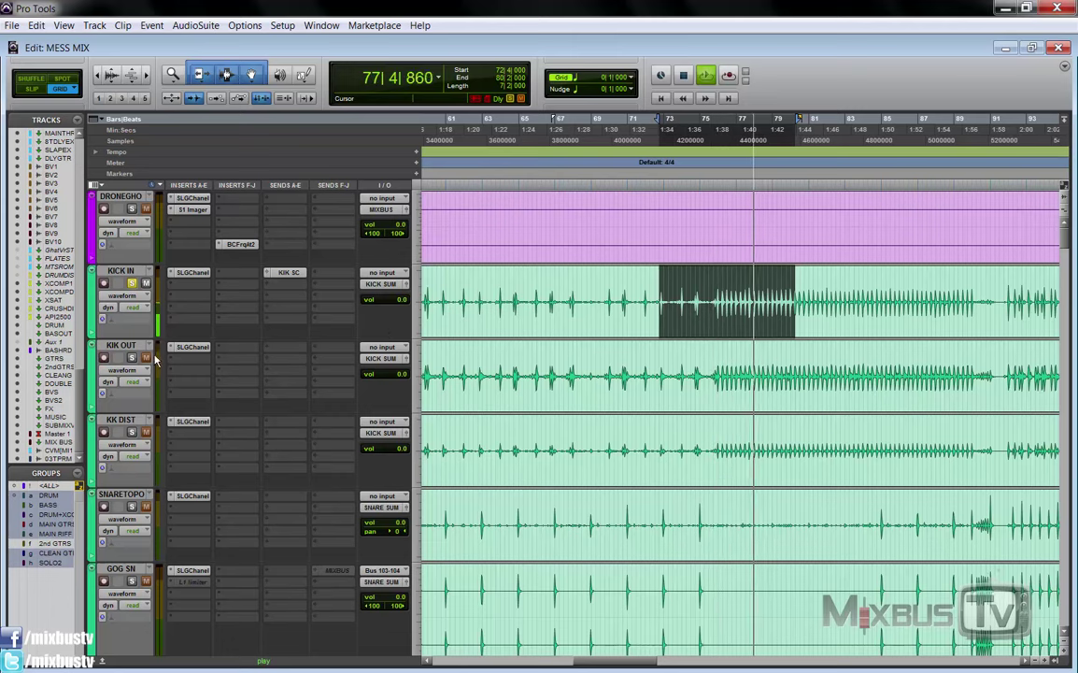
# Stop playback and check the SSL G-Channel on KICK IN before closing it.
pyautogui.press('space')
pyautogui.click(194, 272)
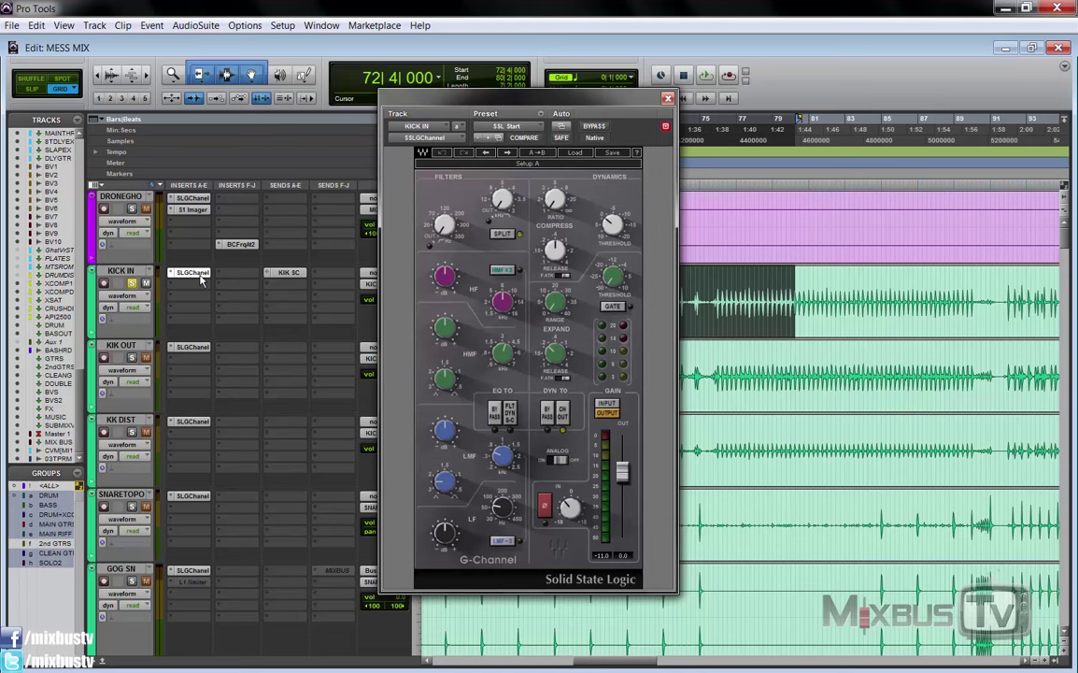
pyautogui.click(668, 98)
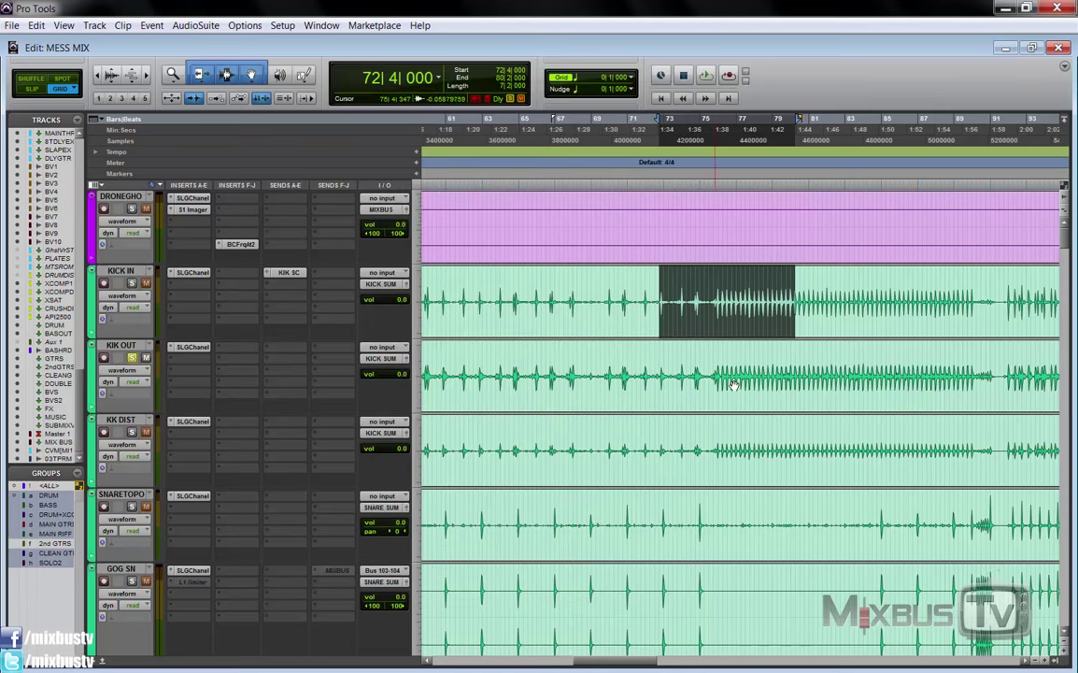
# Select a range on KIK OUT and play it with KICK IN soloed.
pyautogui.moveTo(735, 384); pyautogui.dragTo(808, 384)
pyautogui.press('space')
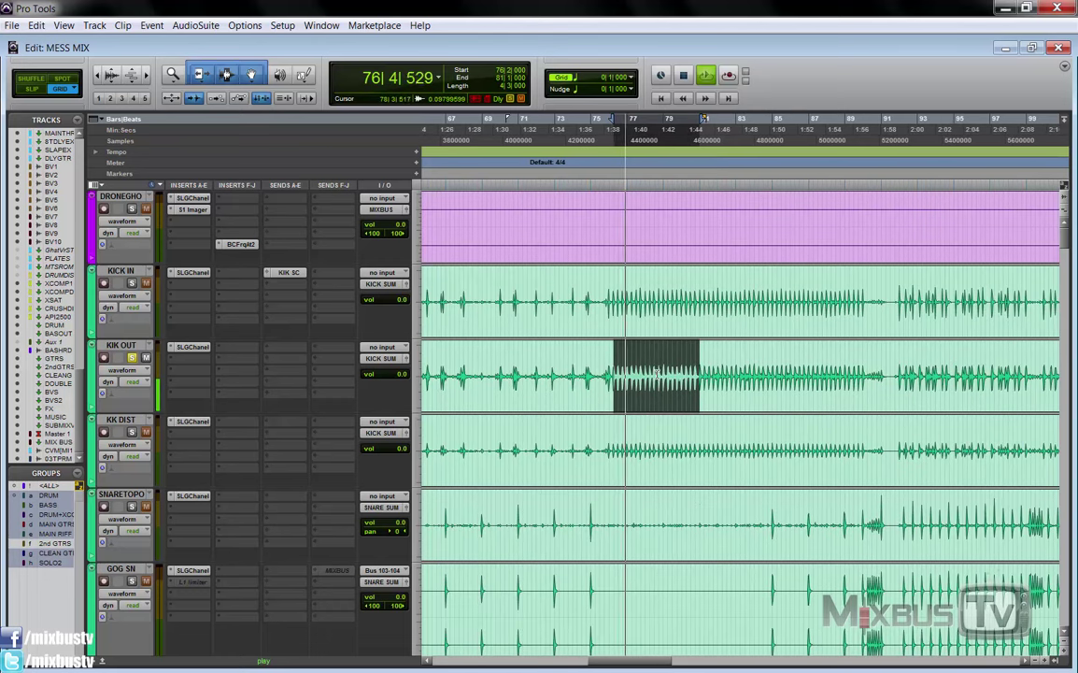
pyautogui.hotkey('ctrl', '[')
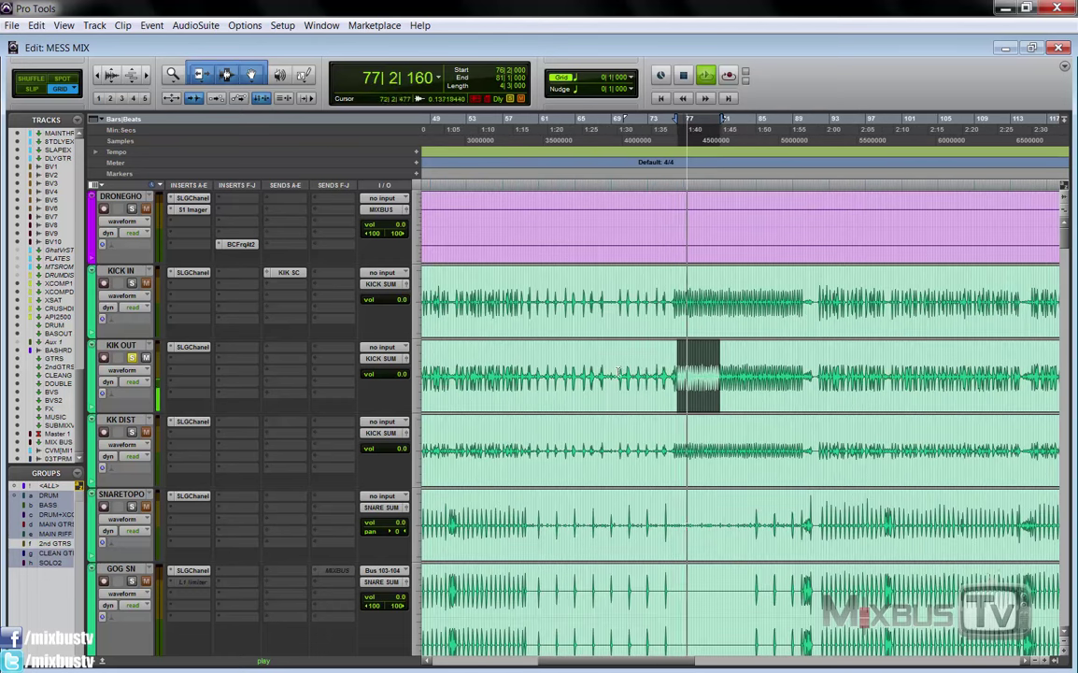
pyautogui.click(131, 284)
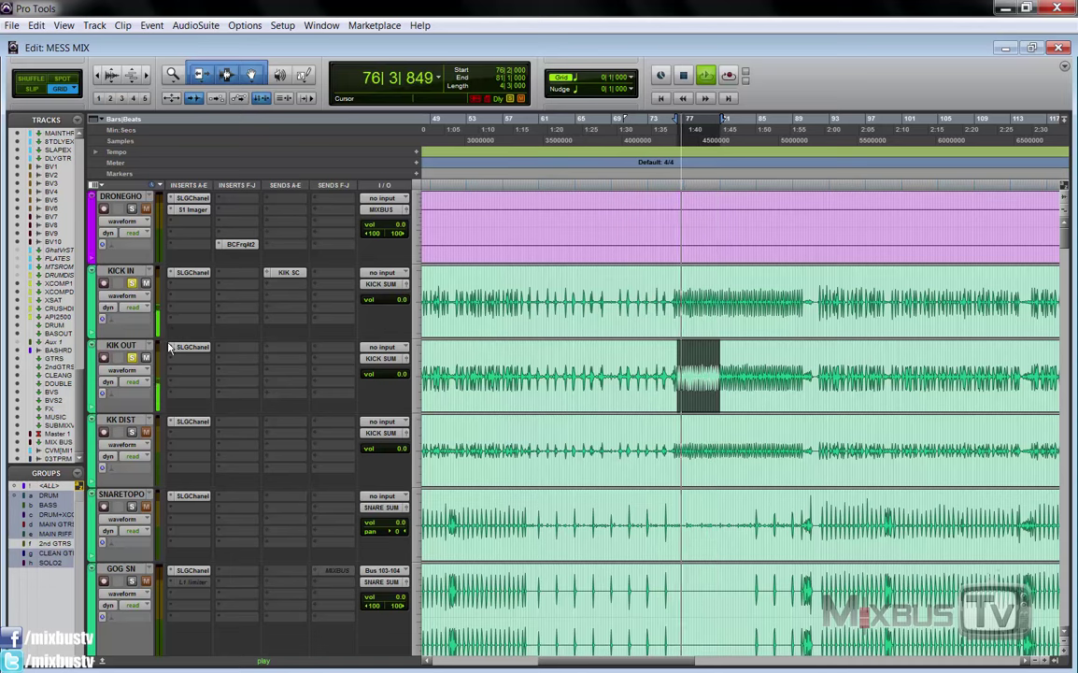
pyautogui.press('space')
# Solo KK DIST, replay the range, and inspect its SSL G-Channel settings.
pyautogui.keyDown('ctrl'); pyautogui.click(131, 432); pyautogui.keyUp('ctrl')
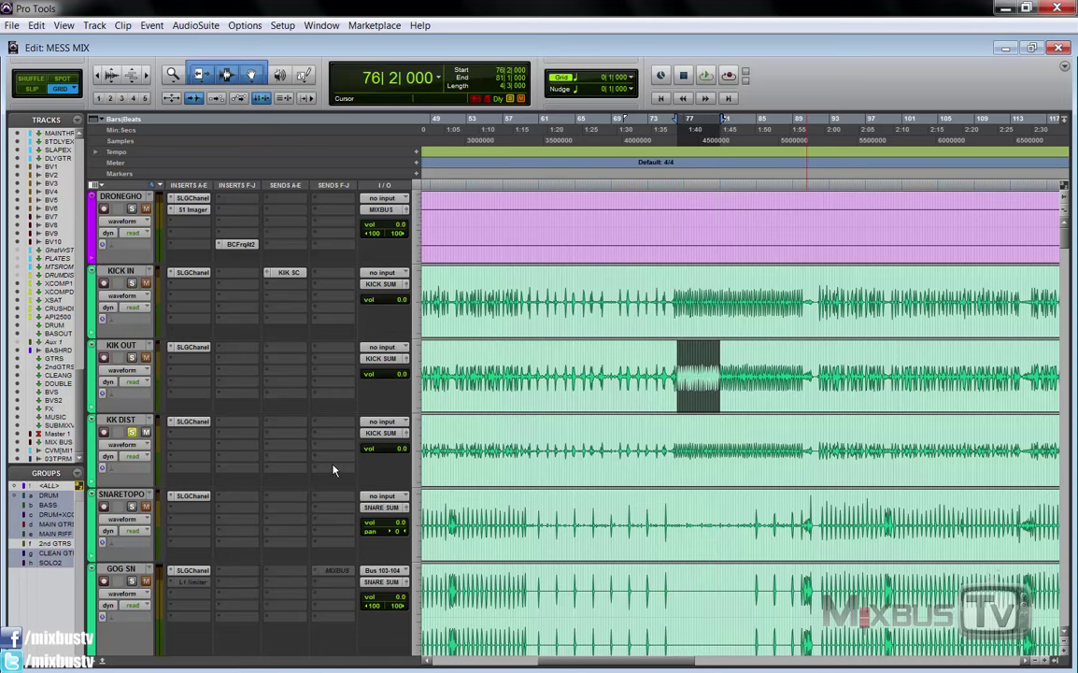
pyautogui.hotkey('ctrl', ']')
pyautogui.hotkey('ctrl', ']')
pyautogui.press('space')
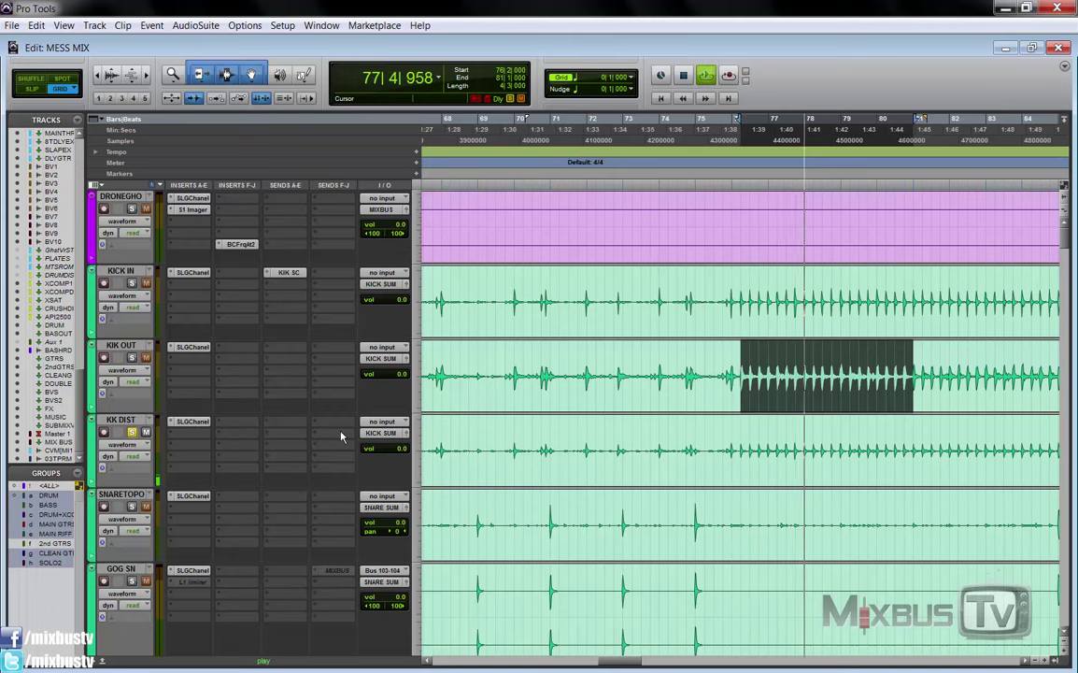
pyautogui.click(193, 422)
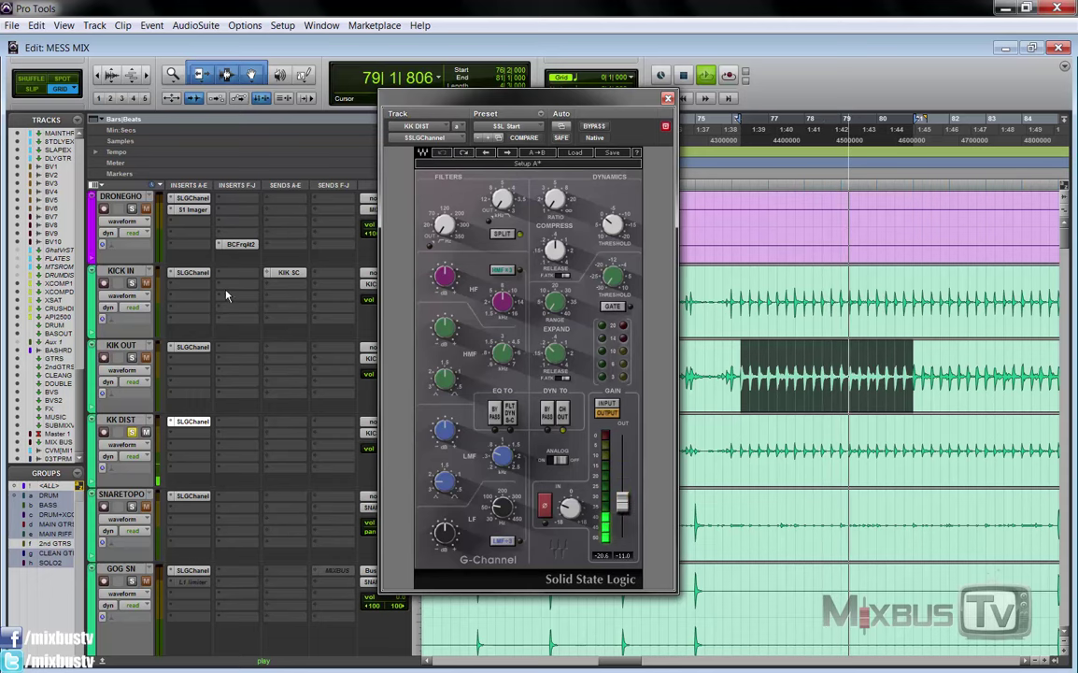
pyautogui.press('space')
pyautogui.press('space')
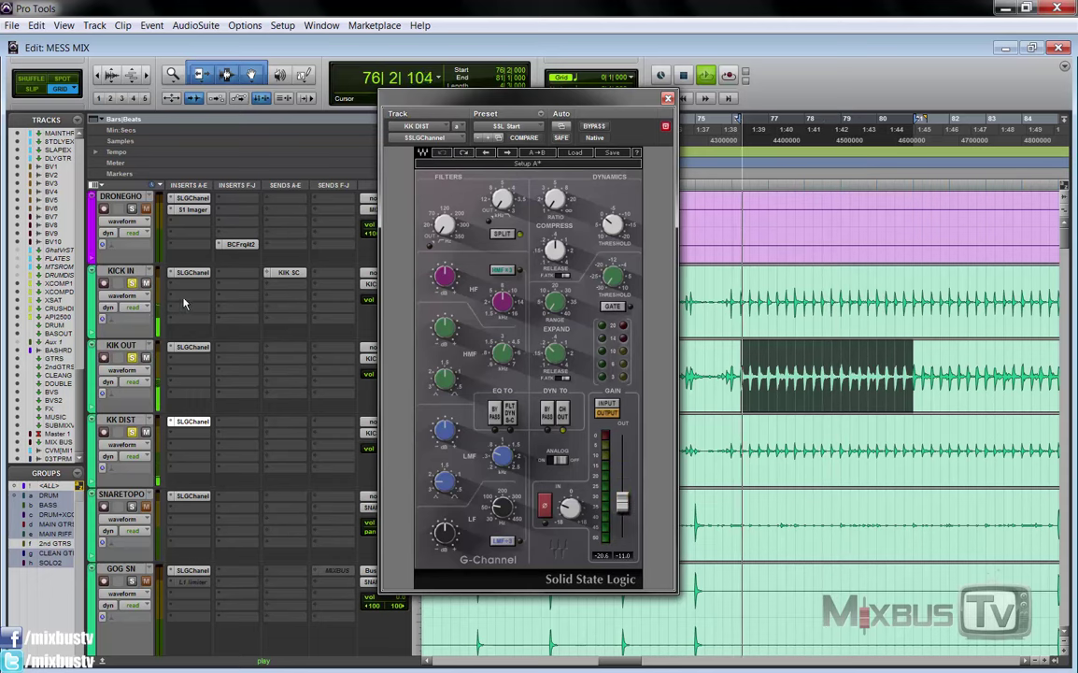
pyautogui.click(667, 98)
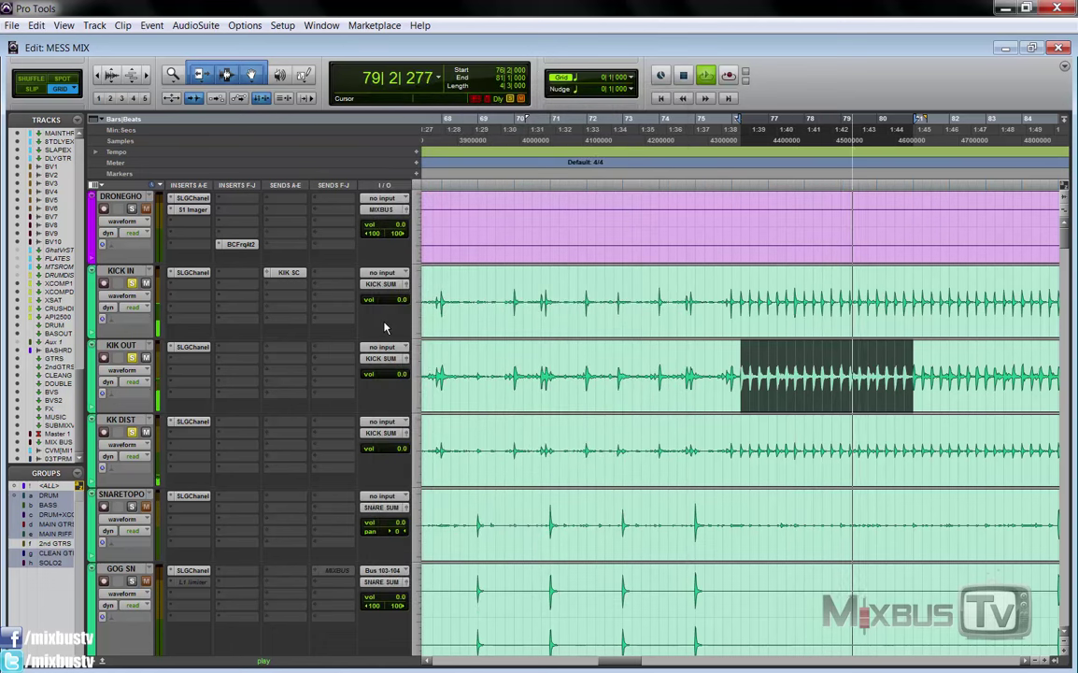
# Stop playback at bar 76 and scroll down to the tom tracks and sum buses.
pyautogui.hotkey('ctrl', '[')
pyautogui.press('space')
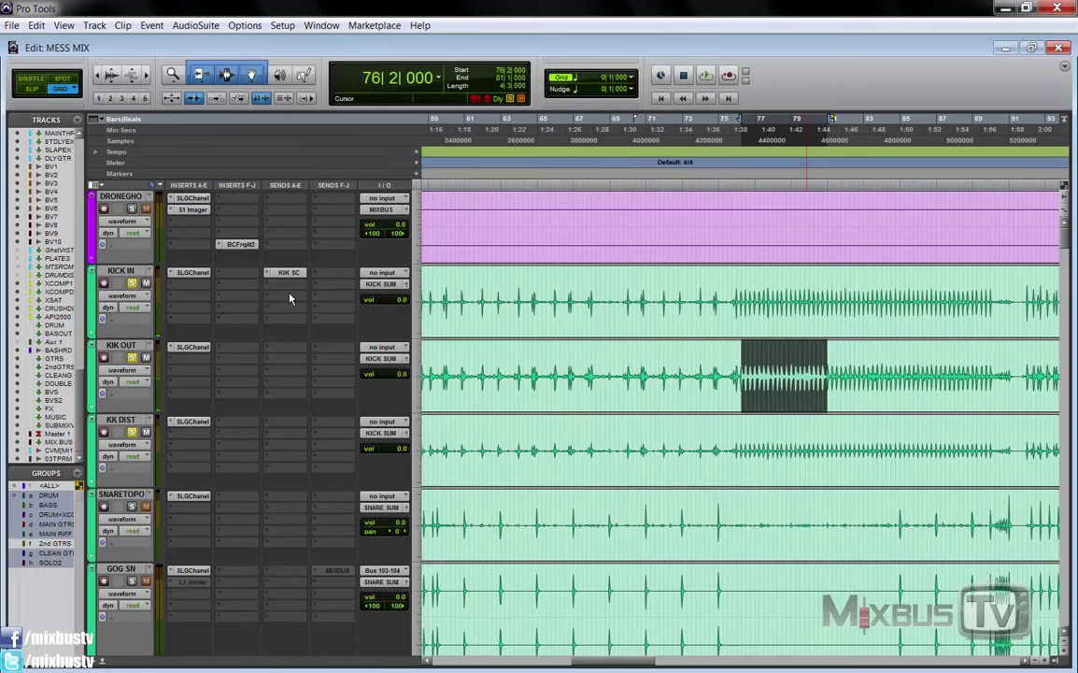
pyautogui.scroll(-2, 199, 316)
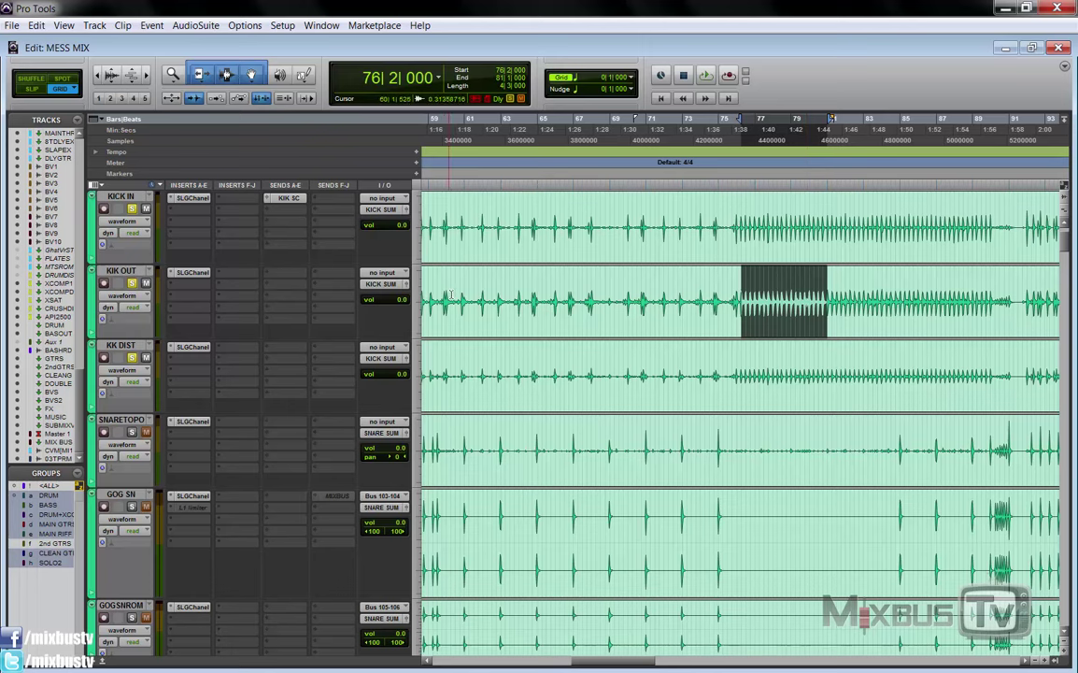
pyautogui.scroll(-10, 259, 355)
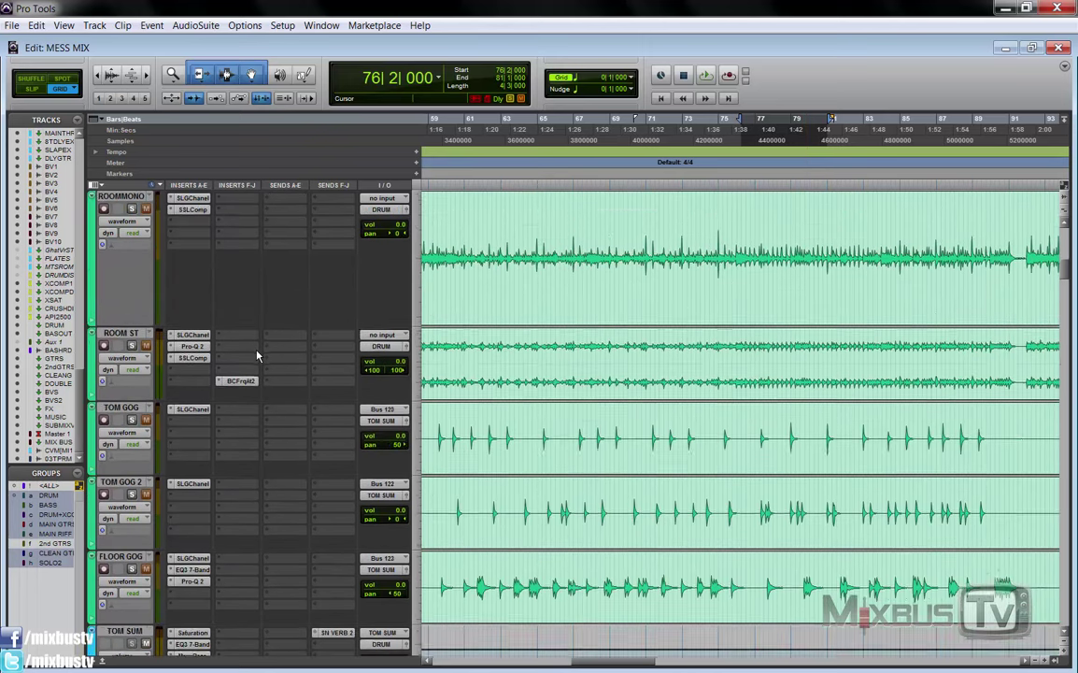
pyautogui.scroll(-3, 252, 365)
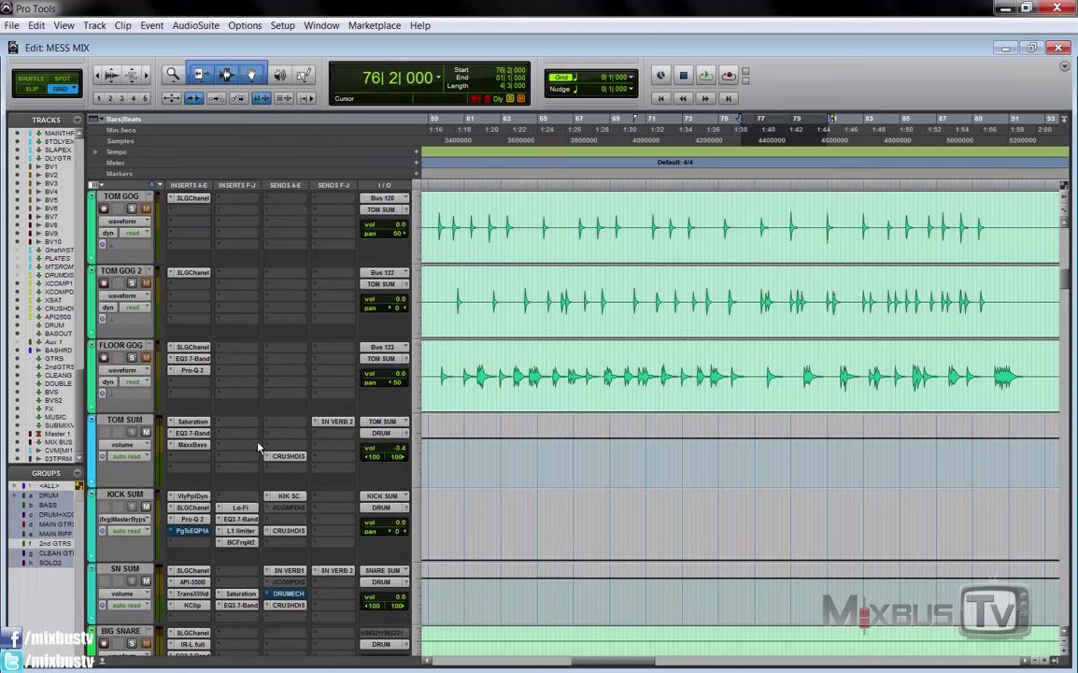
# Open the Dyna-mite gate on KICK SUM and play the kick briefly.
pyautogui.scroll(10, 271, 420)
pyautogui.scroll(3, 234, 377)
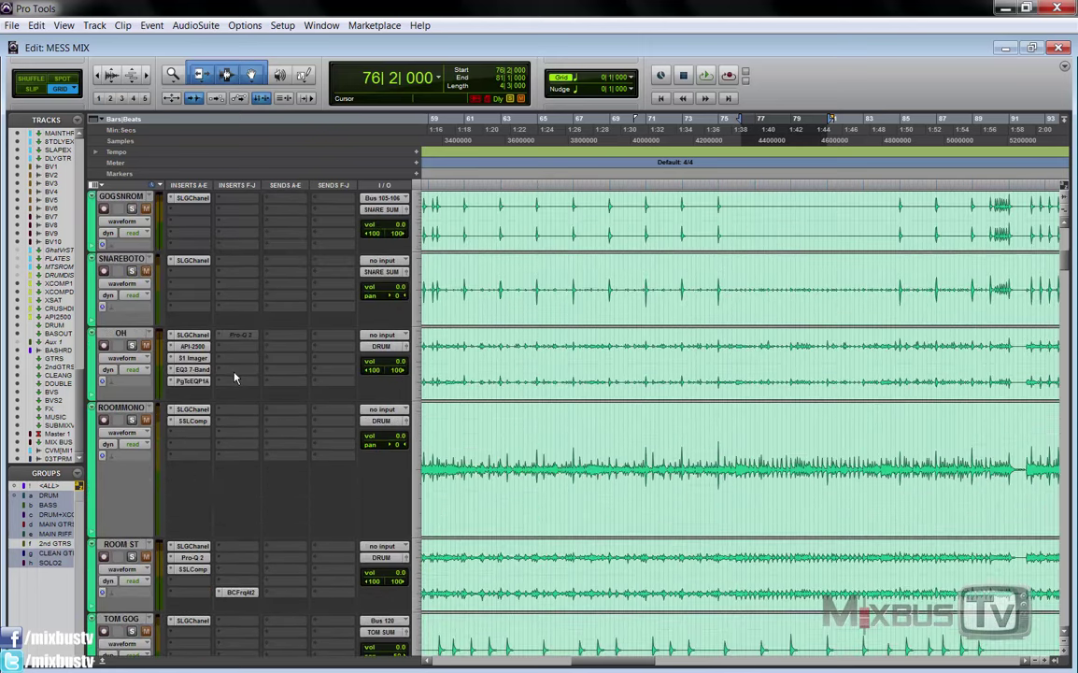
pyautogui.scroll(-8, 198, 342)
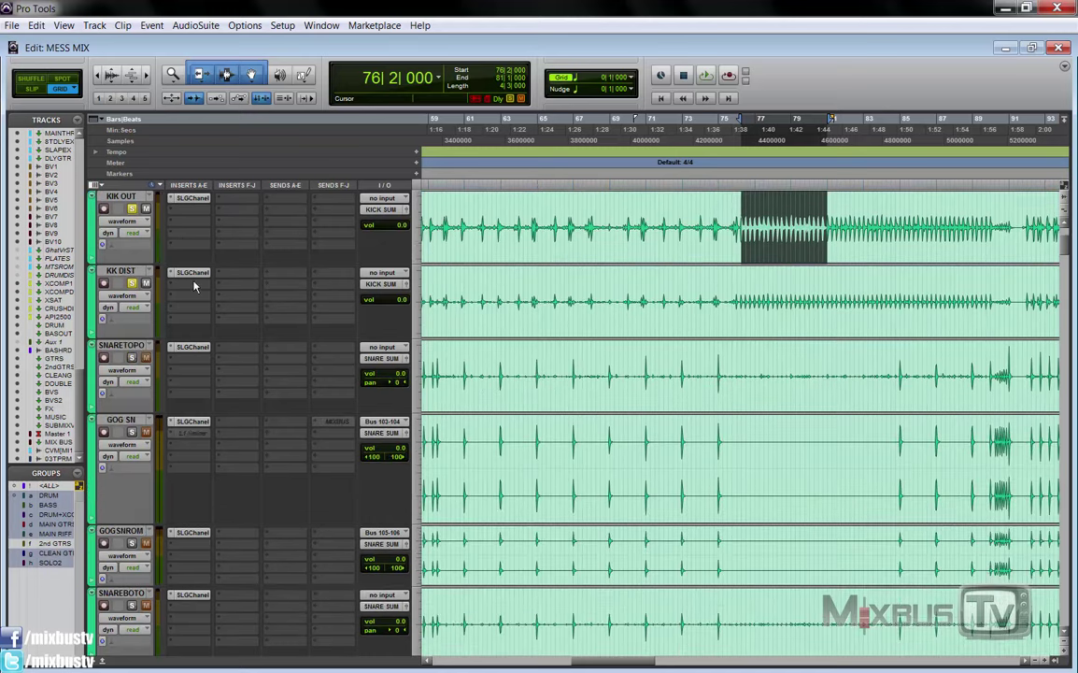
pyautogui.scroll(-5, 214, 364)
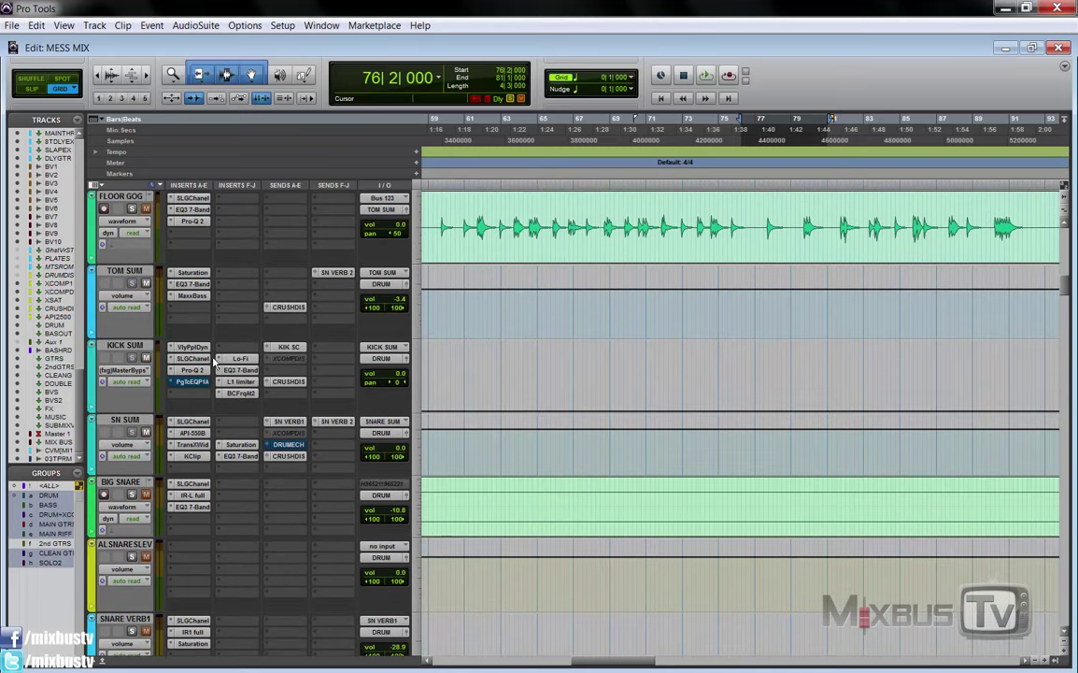
pyautogui.click(193, 347)
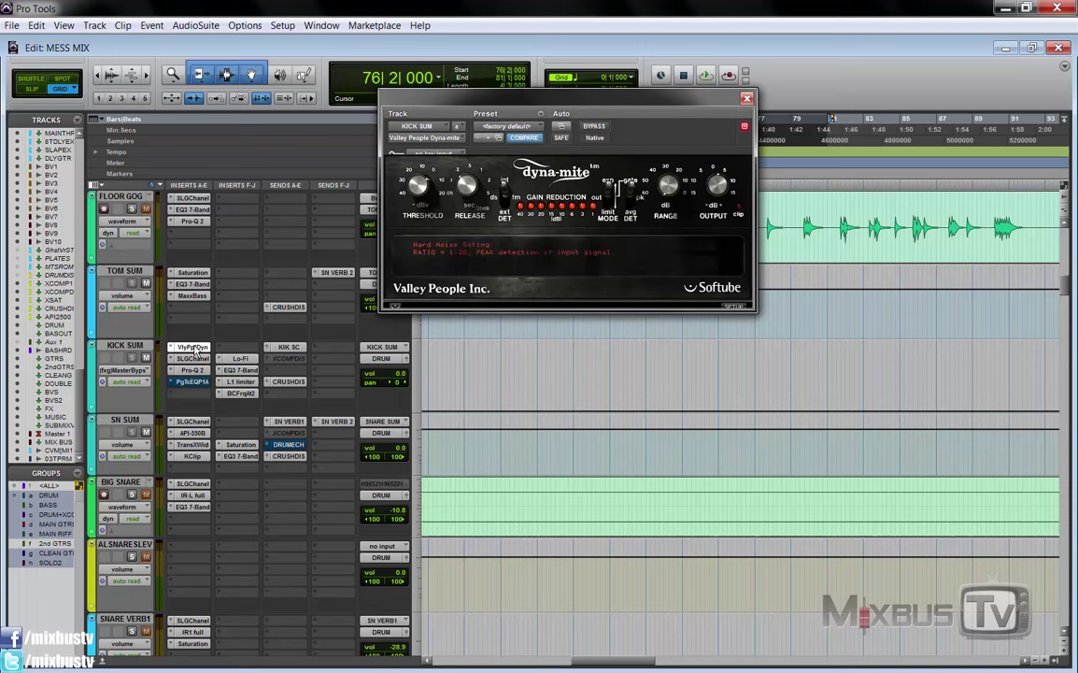
pyautogui.press('space')
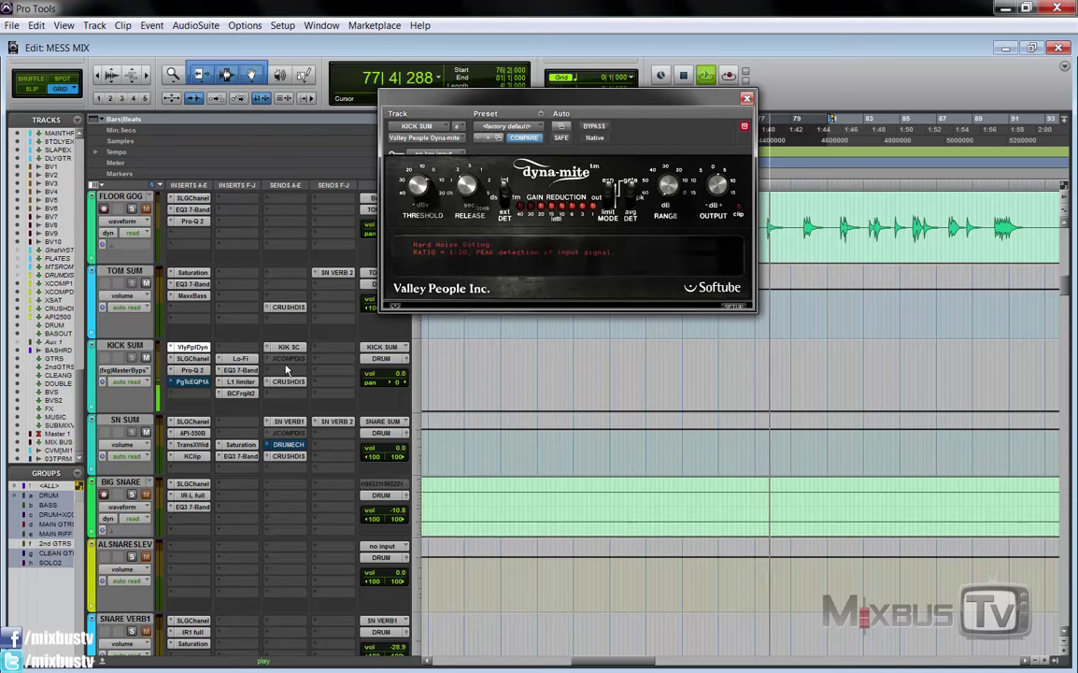
pyautogui.press('space')
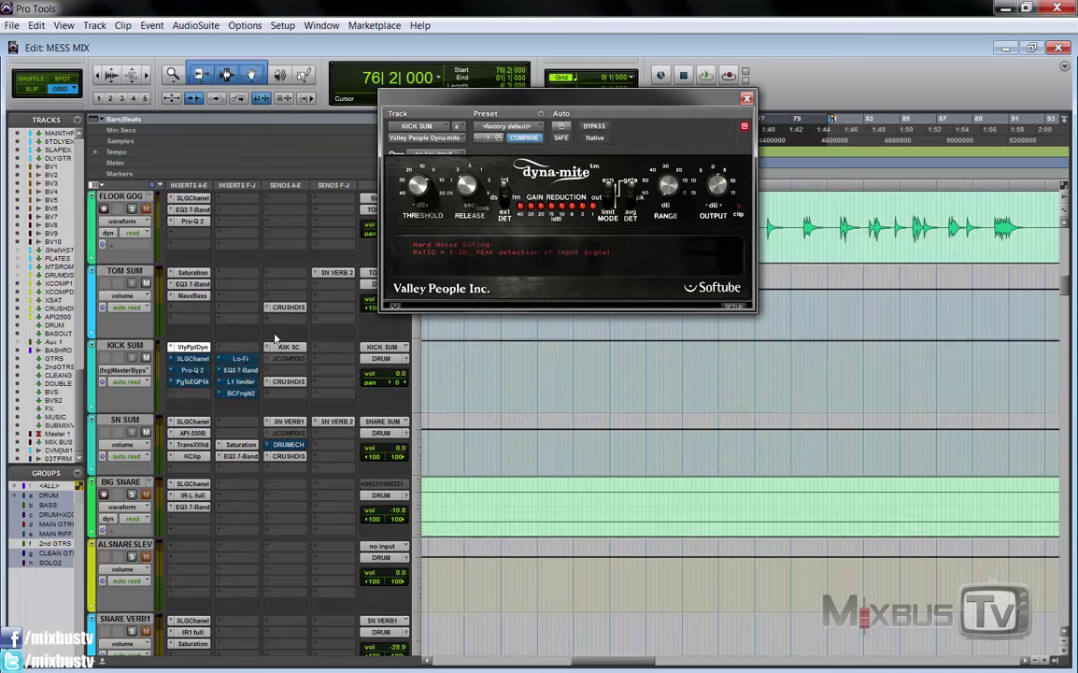
# Play the kick with the Dyna-mite gate bypassed, then re-enabled, and open the KICK SUM SSL G-Channel.
pyautogui.keyDown('ctrl'); pyautogui.click(199, 348); pyautogui.keyUp('ctrl')
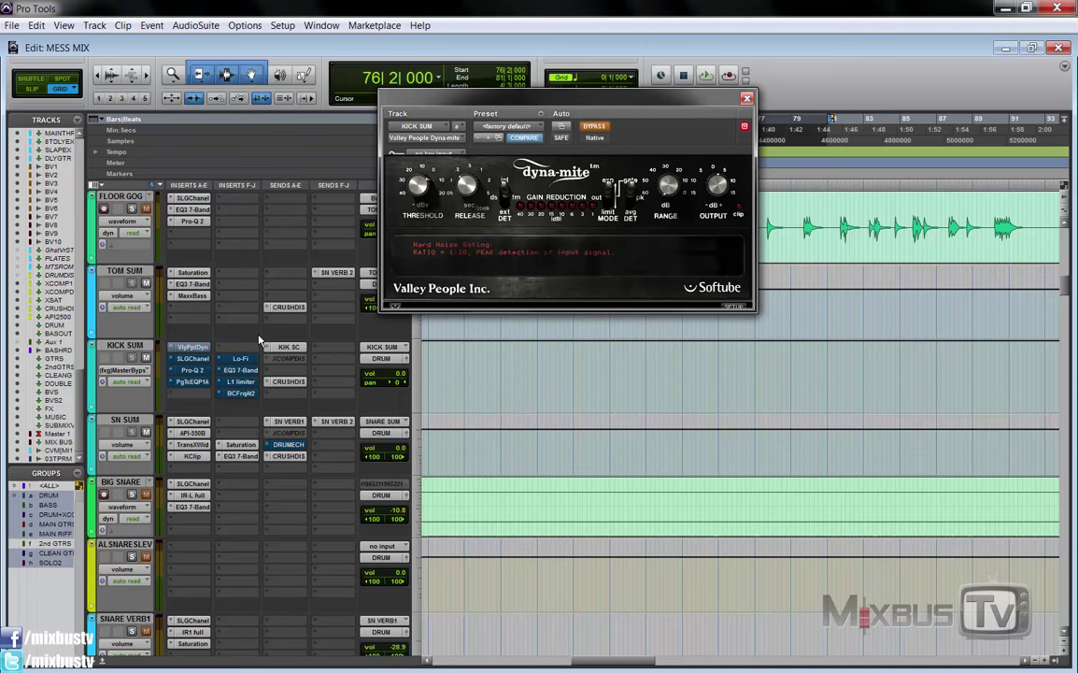
pyautogui.press('space')
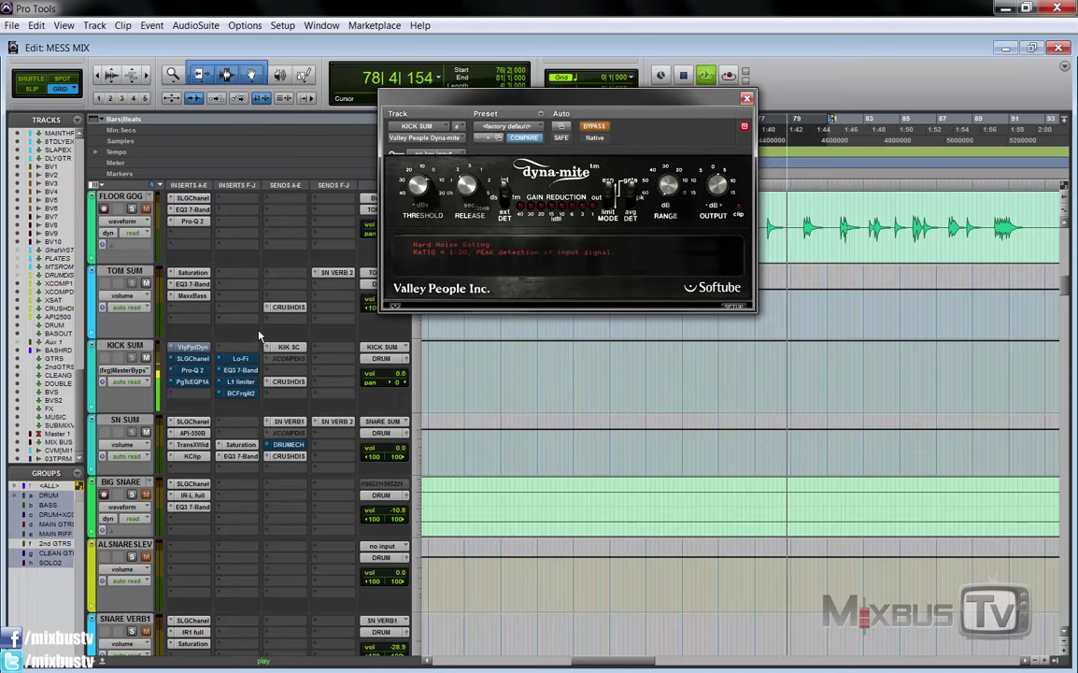
pyautogui.keyDown('ctrl'); pyautogui.click(198, 347); pyautogui.keyUp('ctrl')
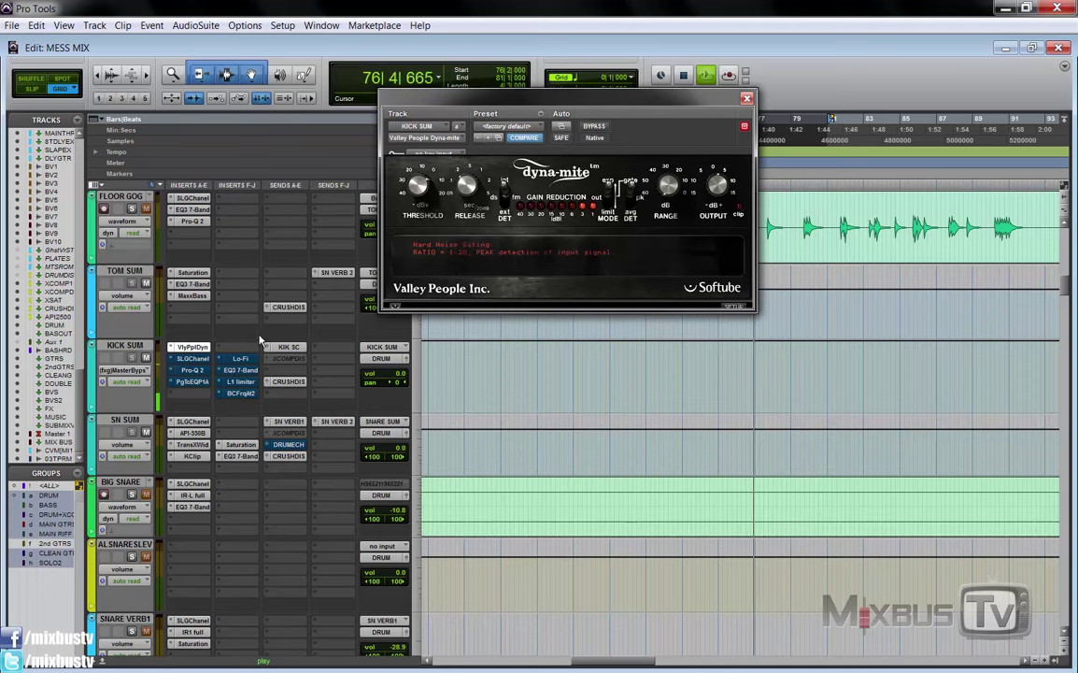
pyautogui.press('space')
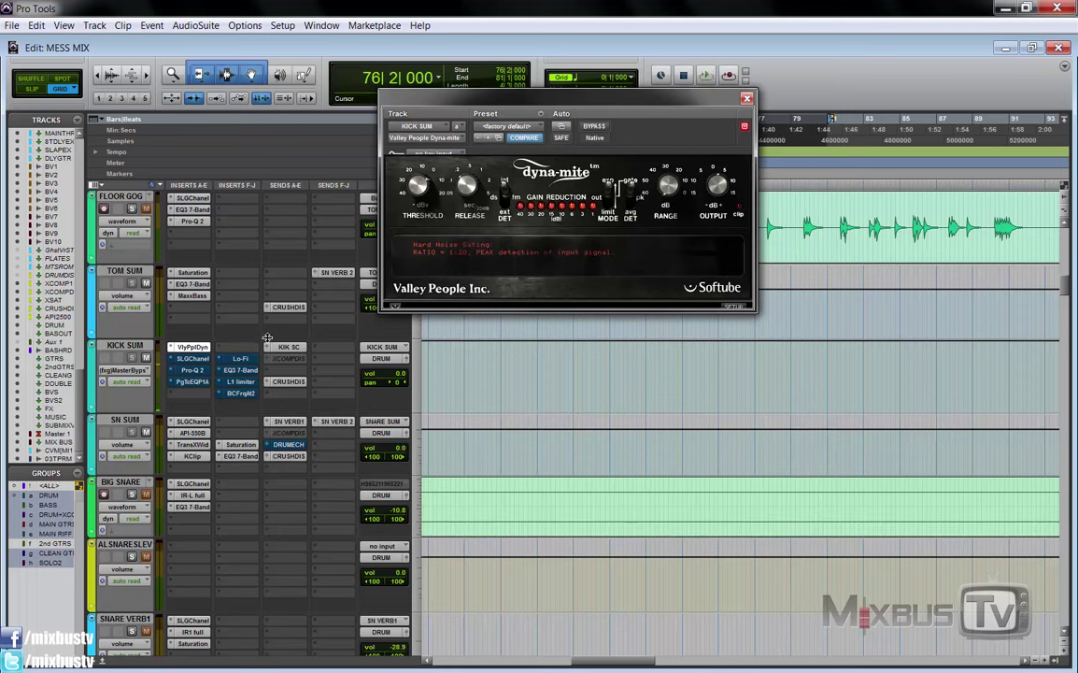
pyautogui.click(193, 359)
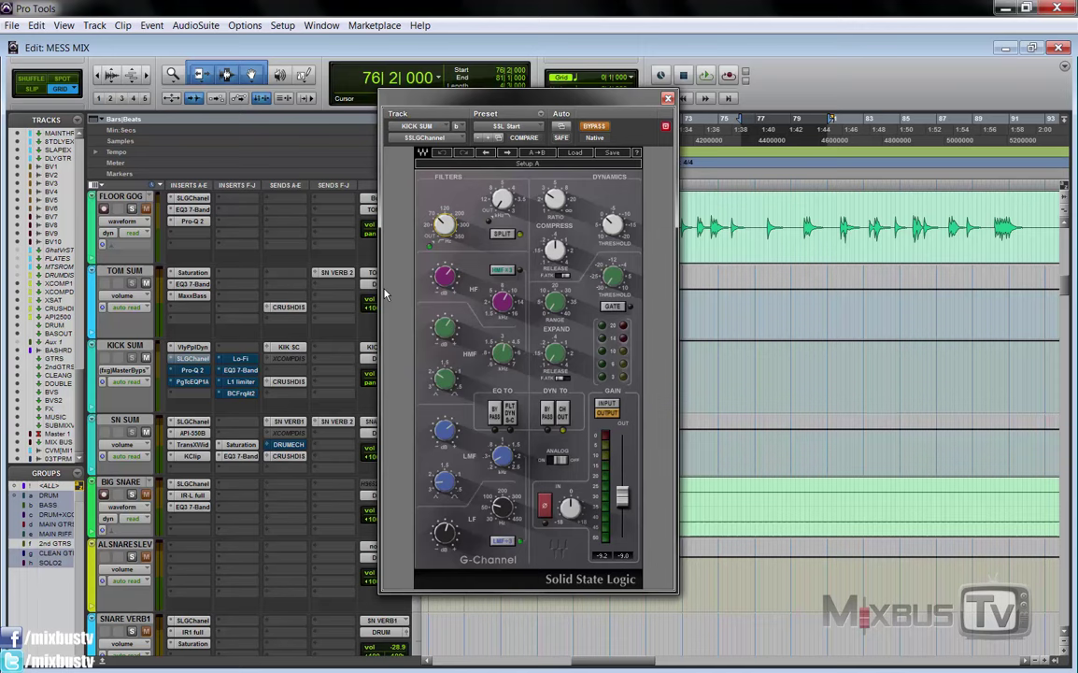
# Play the loop and take the KICK SUM SSL G-Channel out of bypass.
pyautogui.press('space')
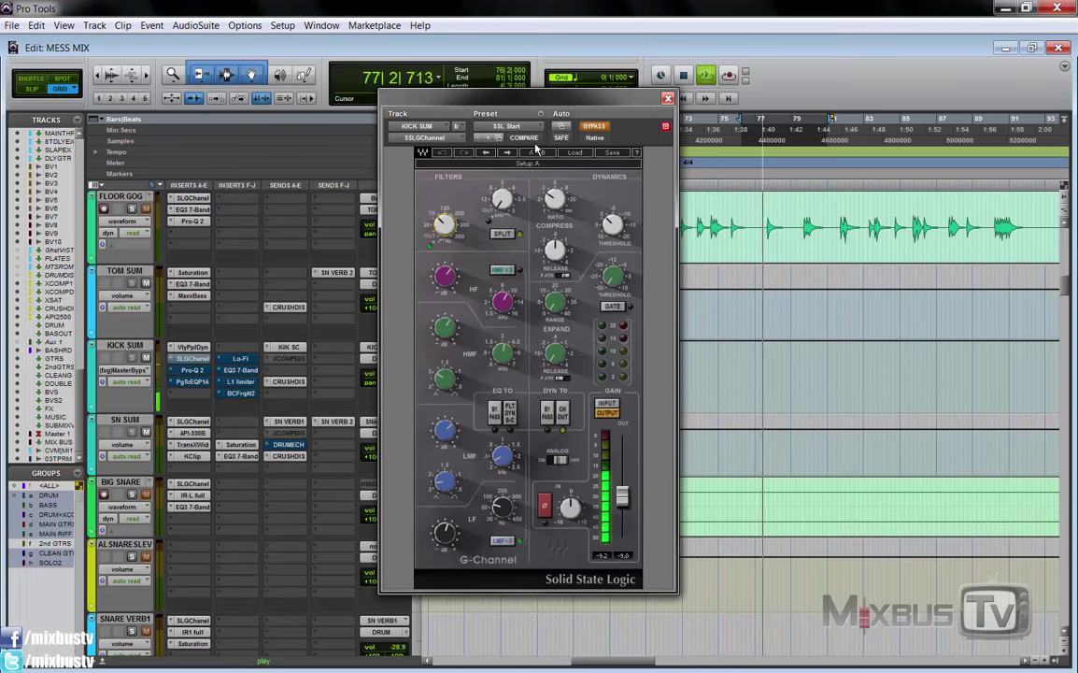
pyautogui.click(598, 128)
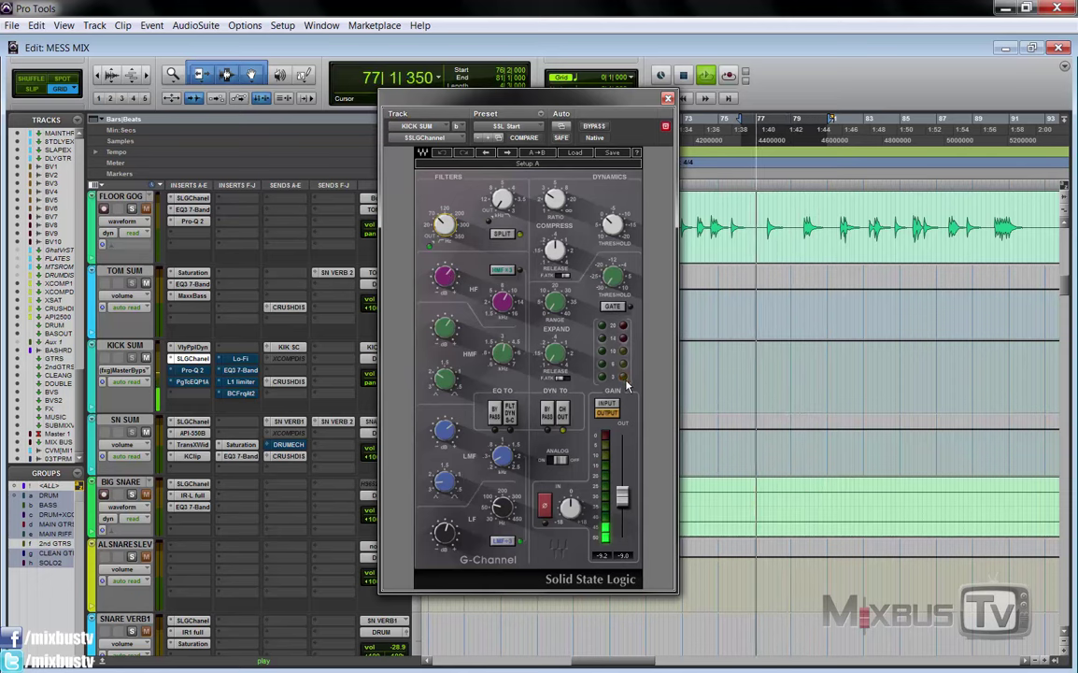
# Open the KICK SUM Pro-Q 2 and compare it bypassed and active during playback.
pyautogui.press('space')
pyautogui.click(197, 372)
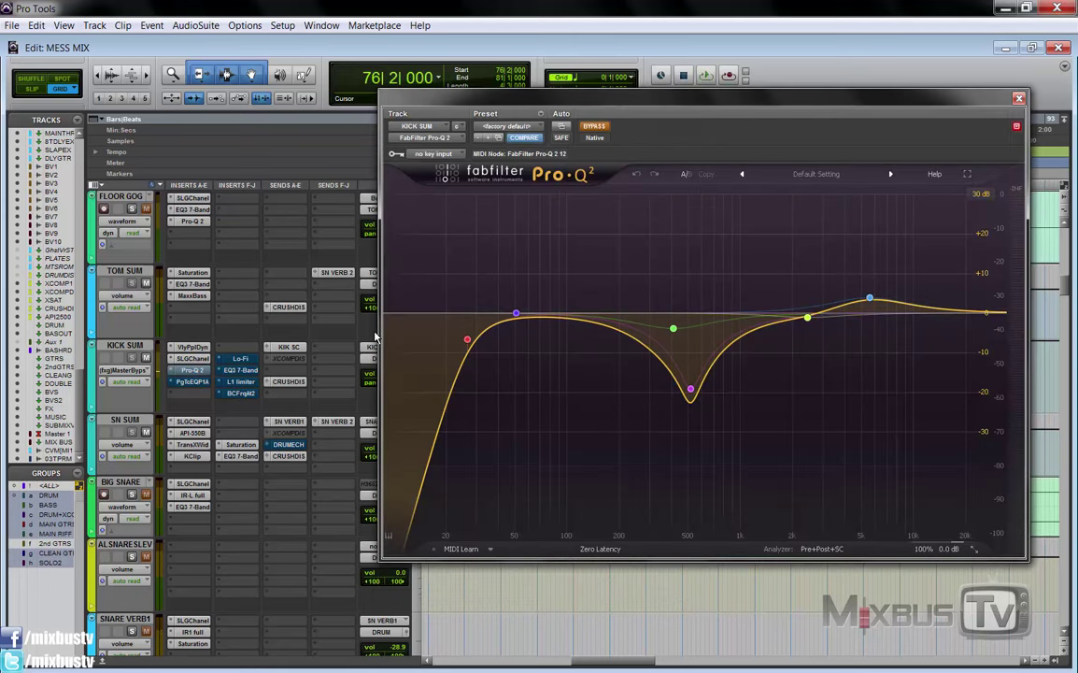
pyautogui.moveTo(617, 103); pyautogui.dragTo(565, 108)
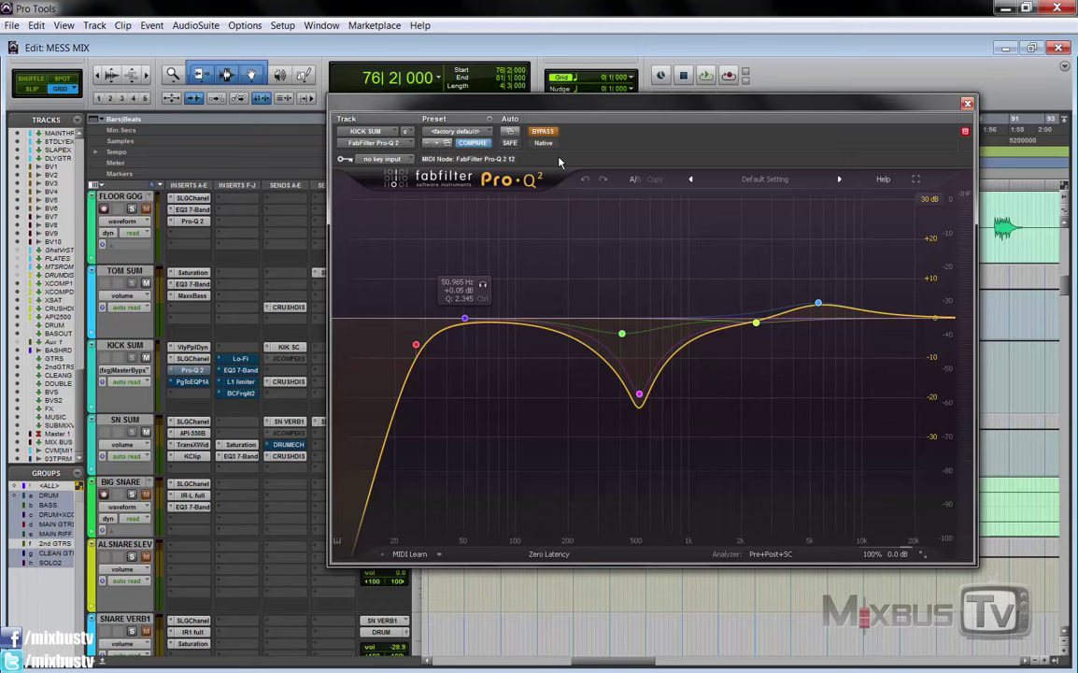
pyautogui.press('space')
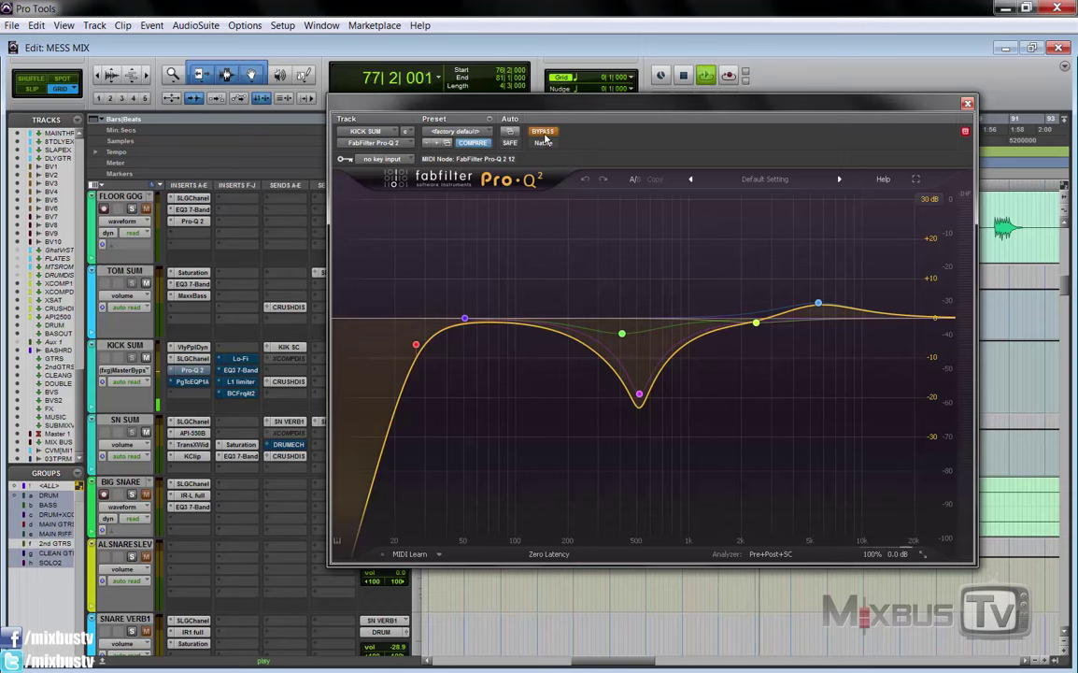
pyautogui.click(544, 133)
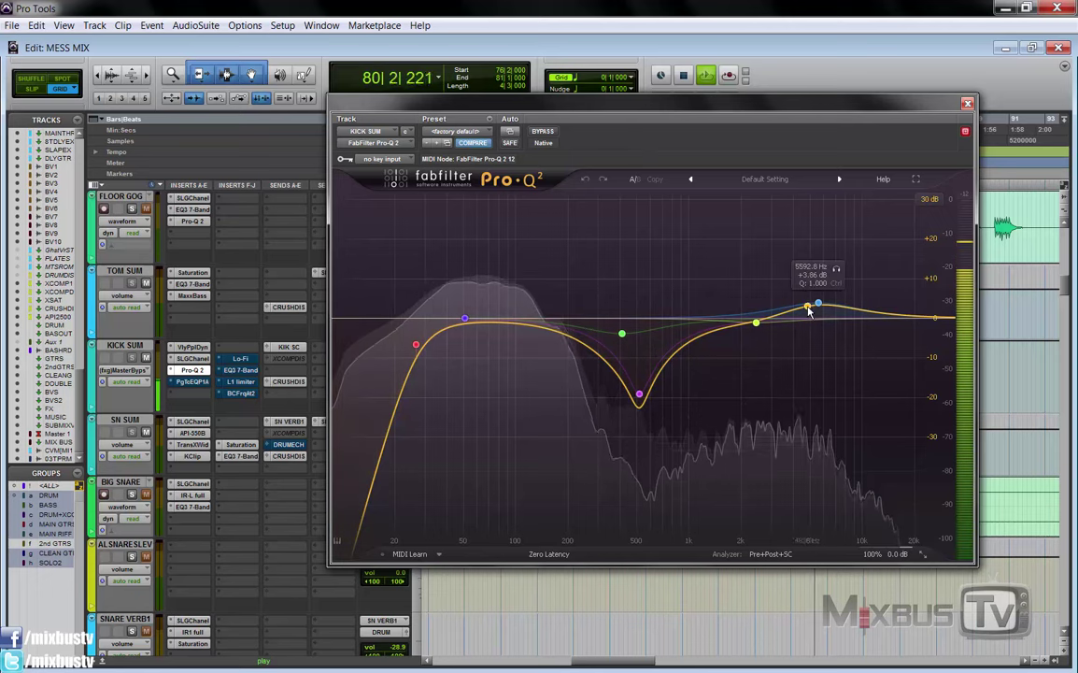
pyautogui.click(544, 133)
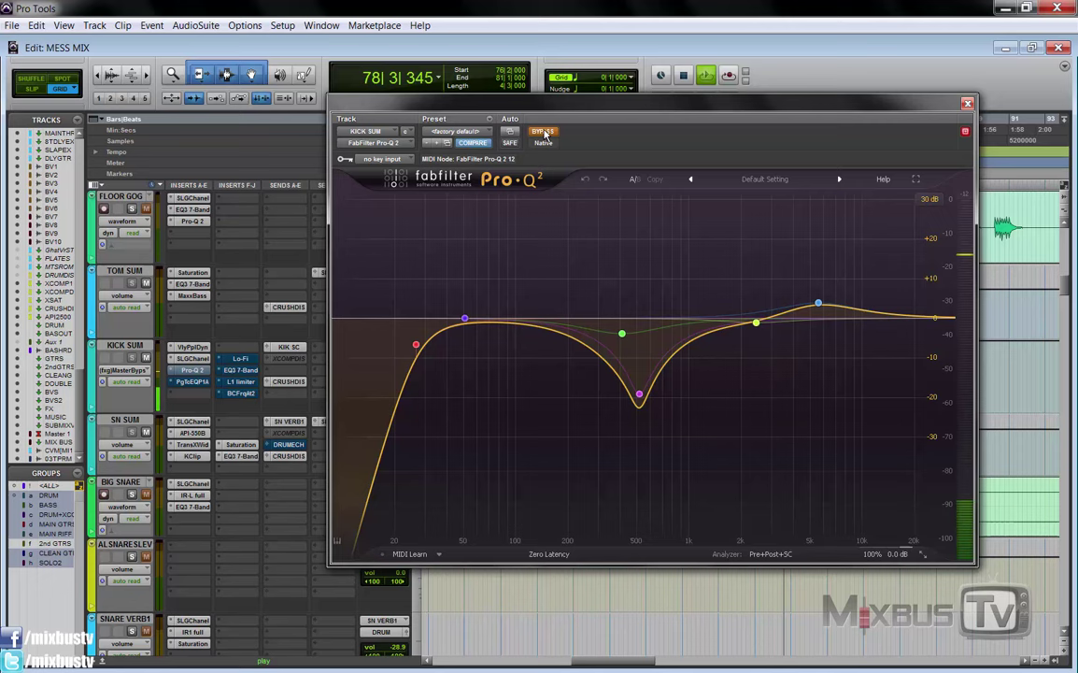
pyautogui.click(545, 132)
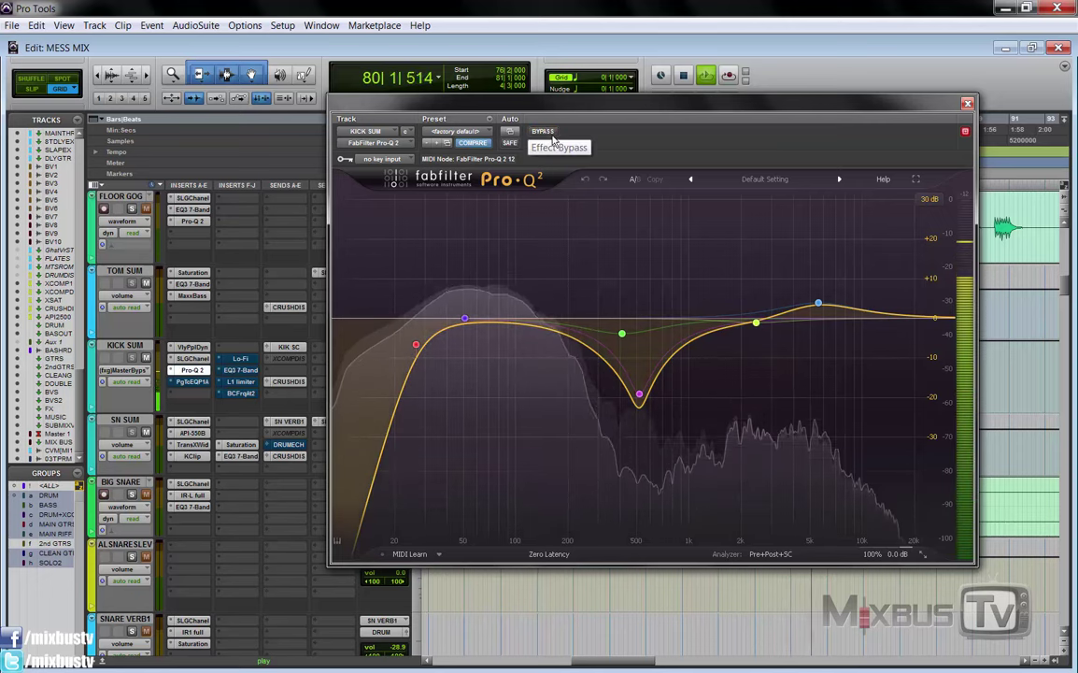
pyautogui.press('space')
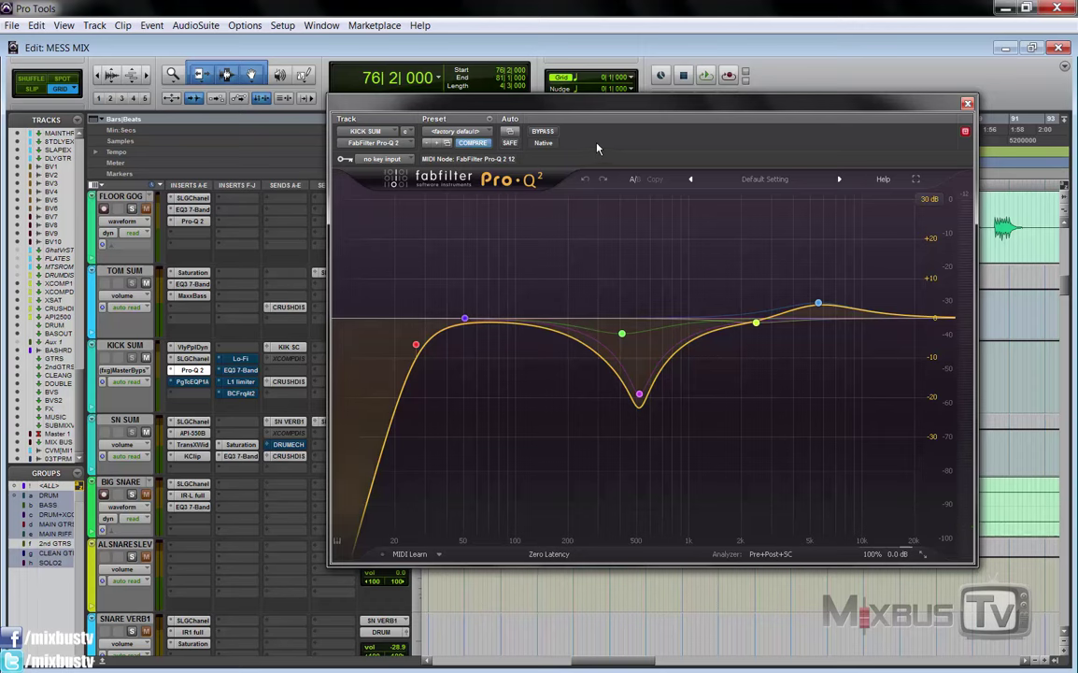
# Replay the loop, solo the roughly 19 dB cut near 518 Hz, and A/B the Pro-Q 2 again.
pyautogui.press('space')
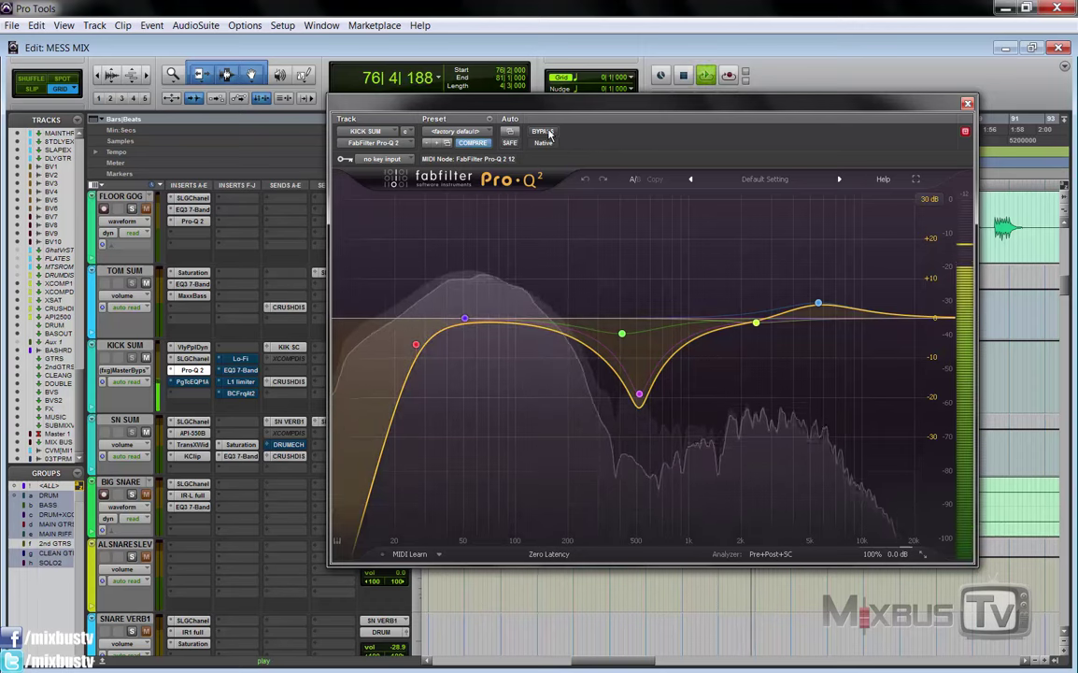
pyautogui.click(544, 131)
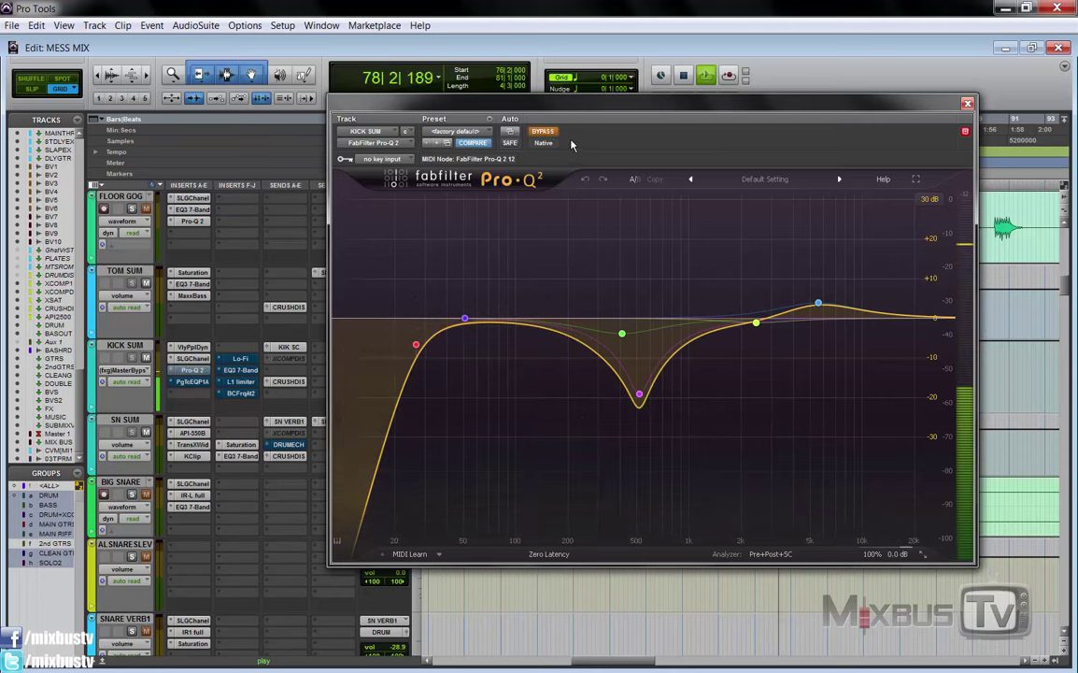
pyautogui.click(543, 131)
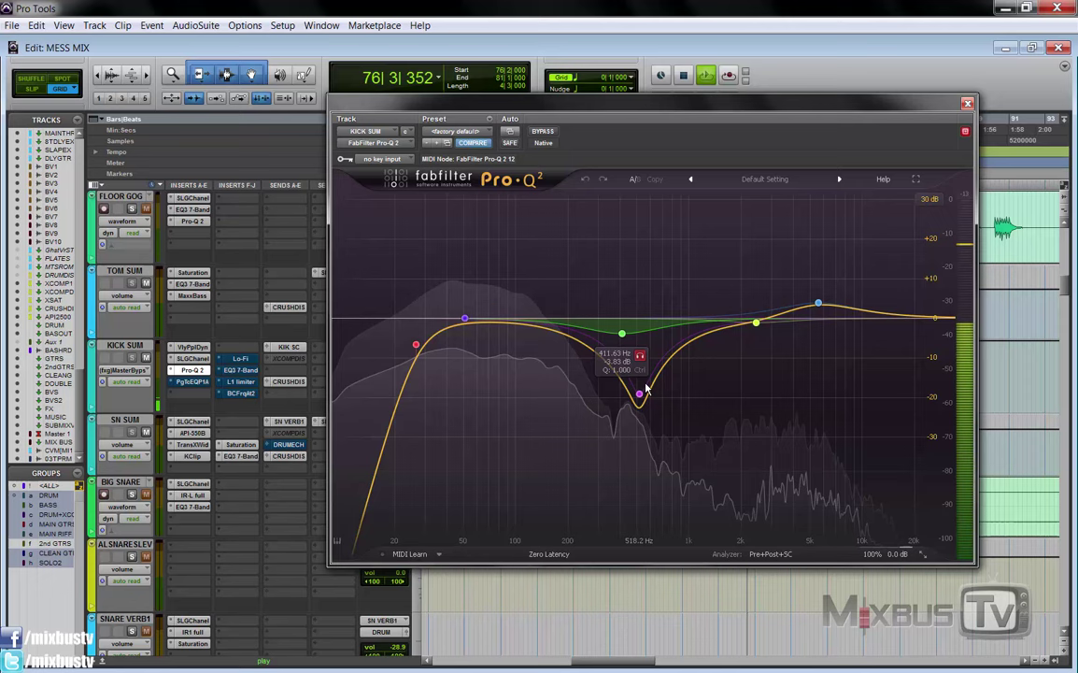
pyautogui.moveTo(654, 420); pyautogui.dragTo(656, 419)
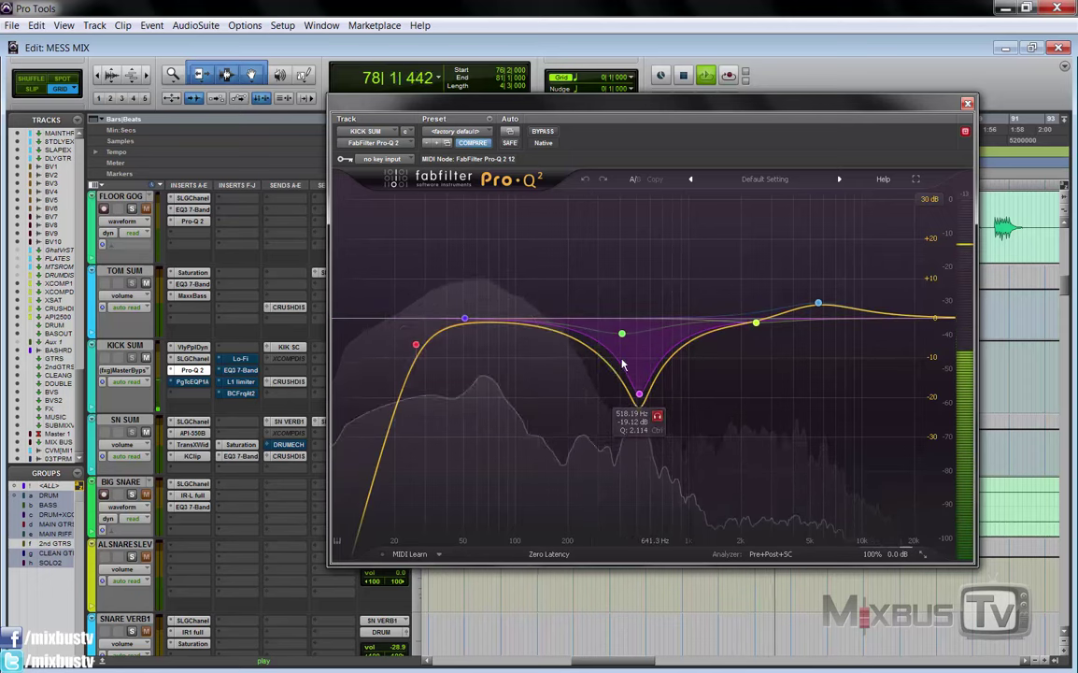
pyautogui.click(546, 133)
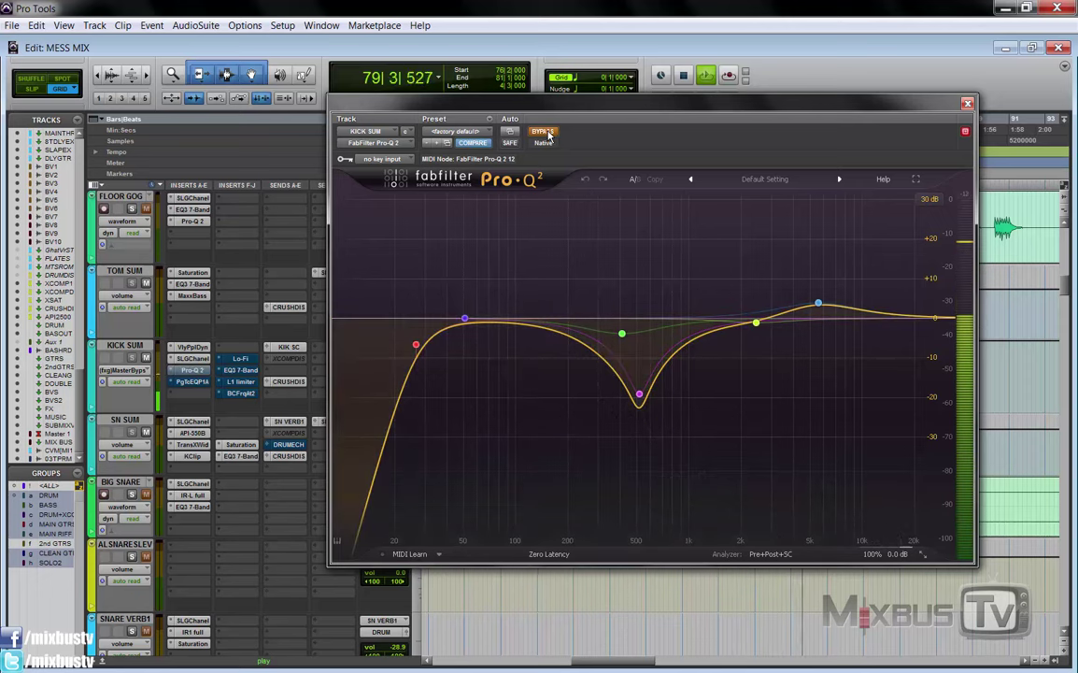
pyautogui.click(546, 133)
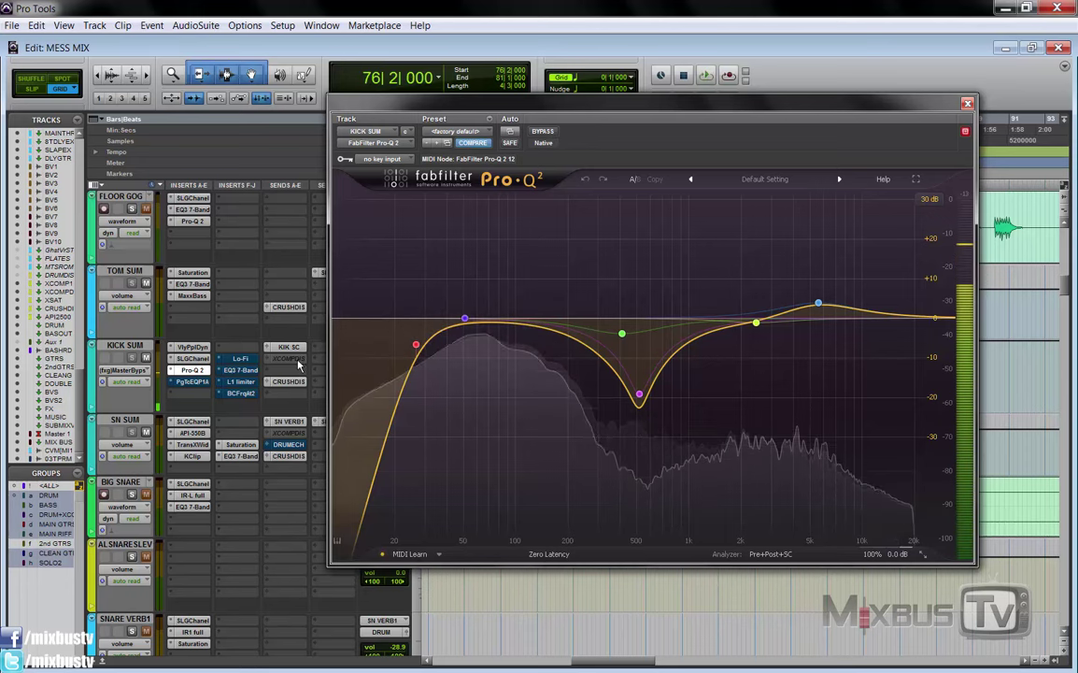
# Check the PuigTec EQP1A, then open the KICK SUM Lo-Fi plugin and reposition its window.
pyautogui.click(195, 382)
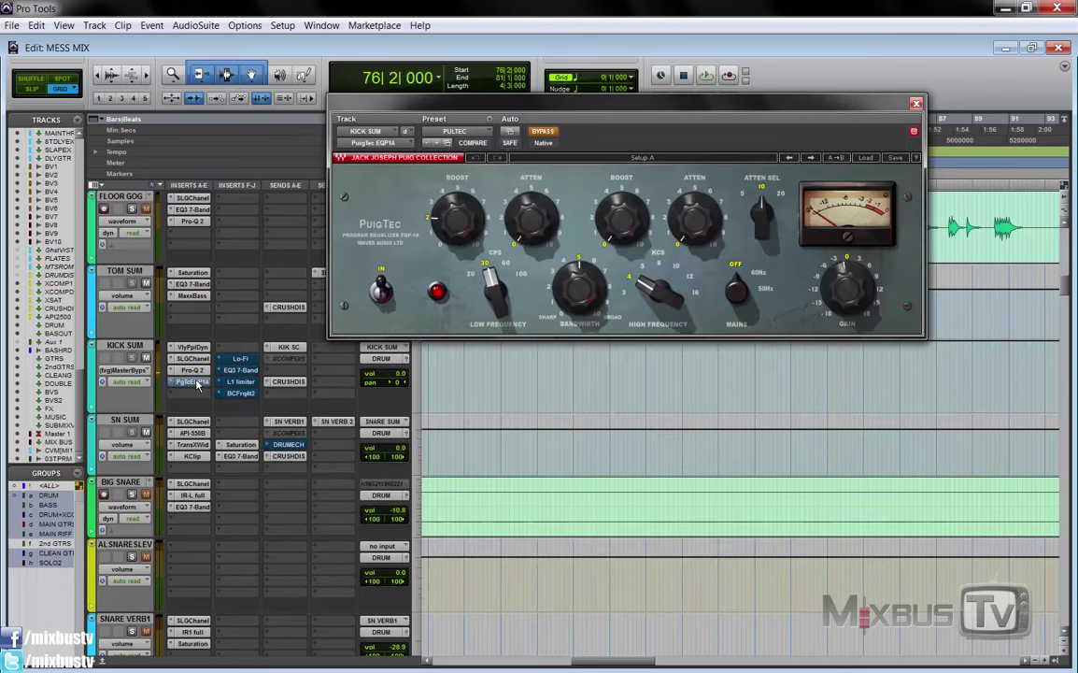
pyautogui.click(194, 382)
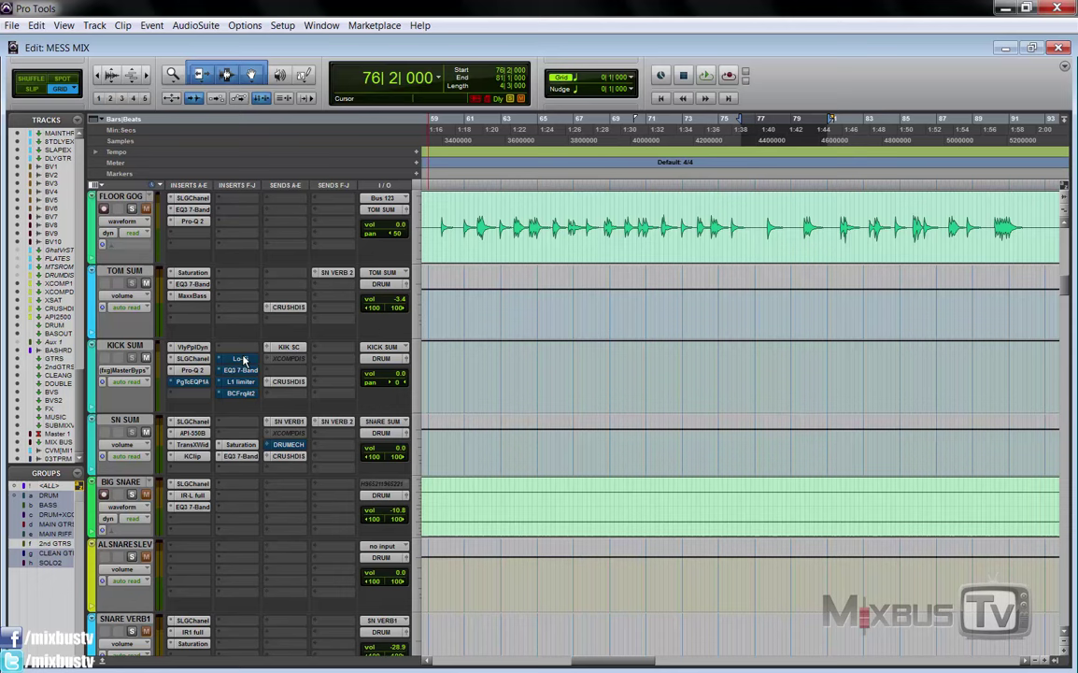
pyautogui.rightClick(226, 358)
pyautogui.click(250, 364)
pyautogui.click(240, 358)
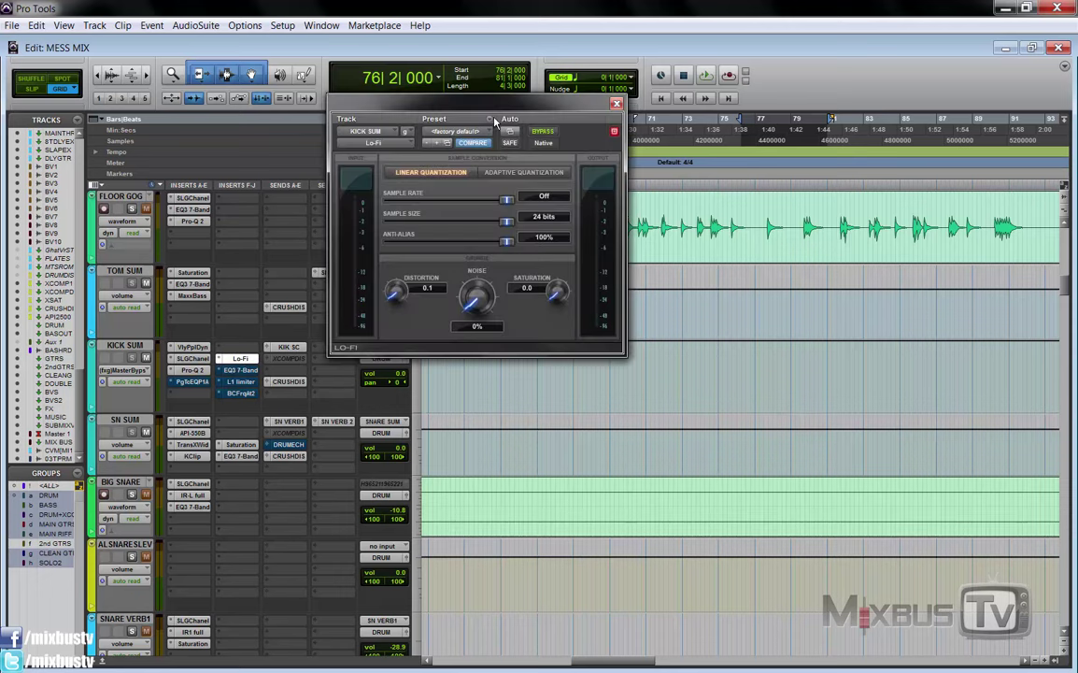
pyautogui.moveTo(495, 121); pyautogui.dragTo(515, 175)
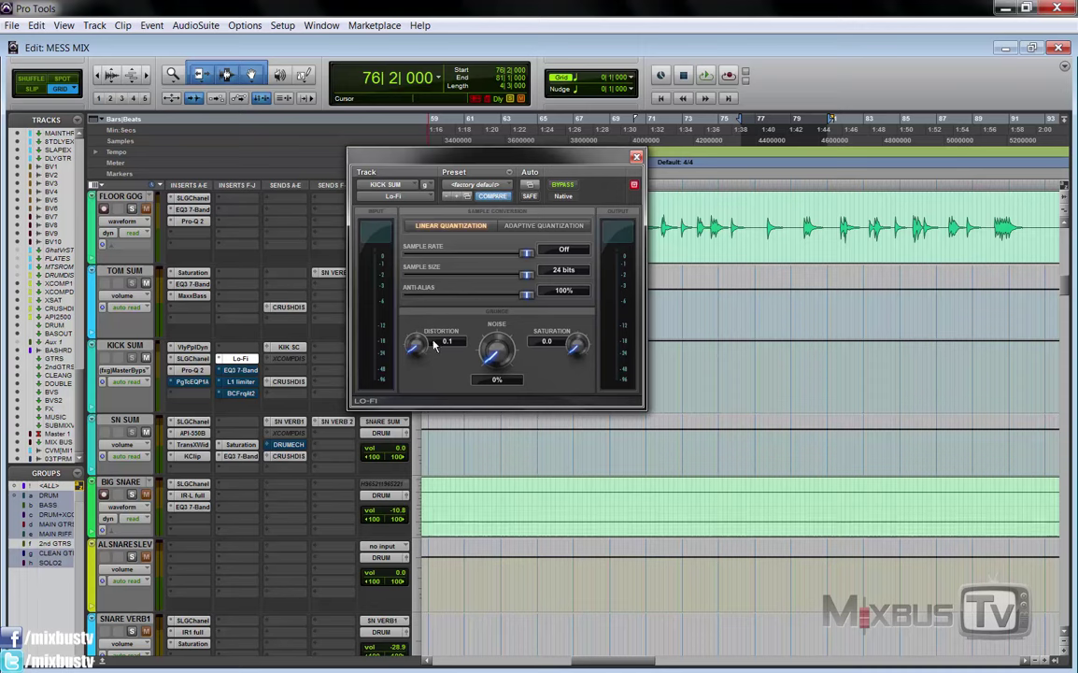
# A/B the Lo-Fi (24 bits, 0.1 distortion) bypassed and active while the loop plays.
pyautogui.click(564, 185)
pyautogui.press('space')
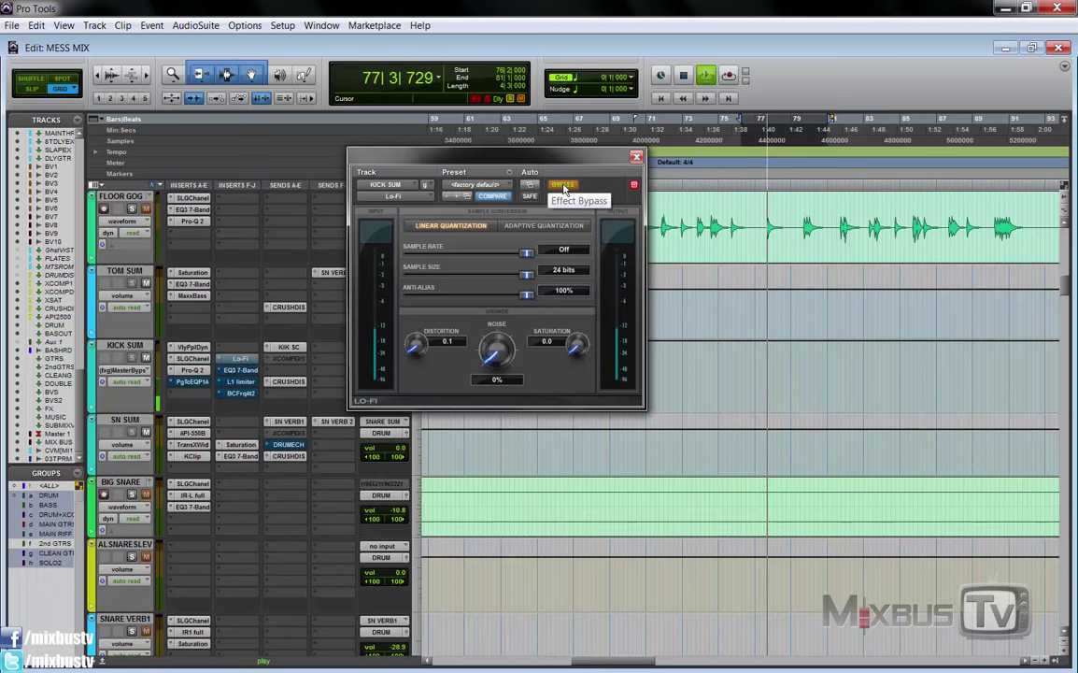
pyautogui.click(565, 186)
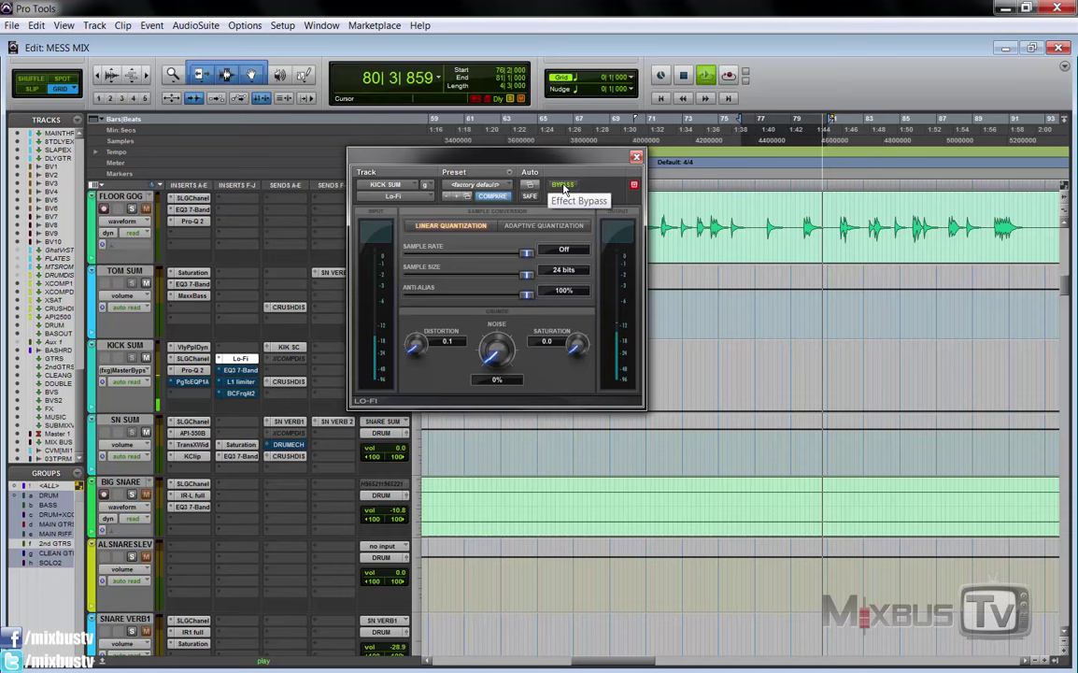
pyautogui.click(564, 186)
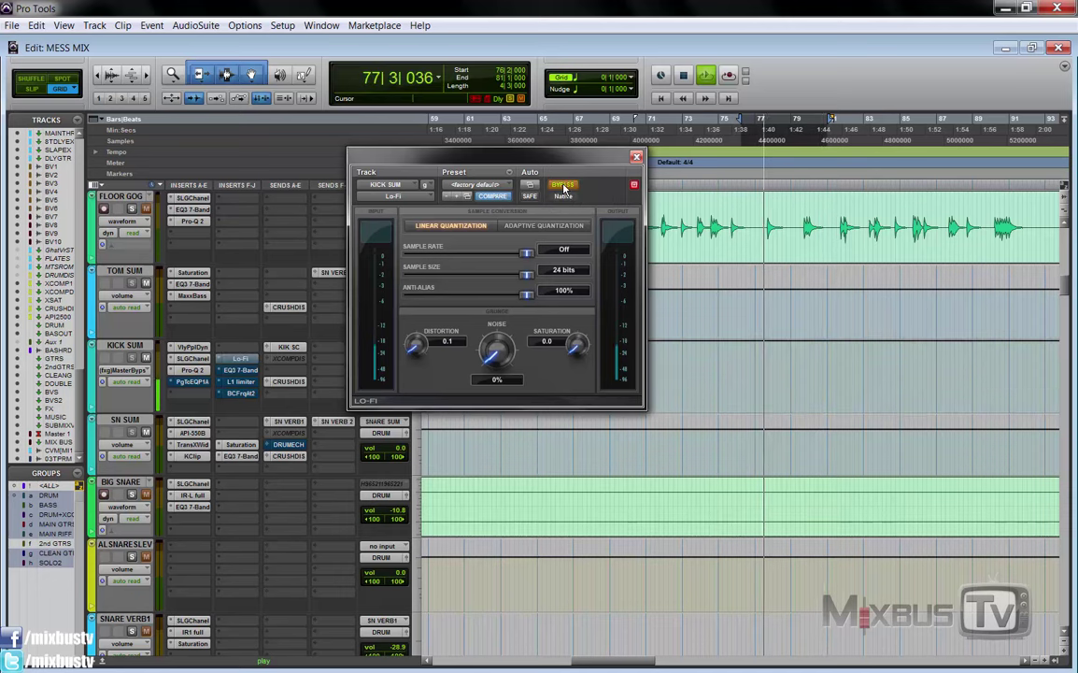
pyautogui.click(565, 186)
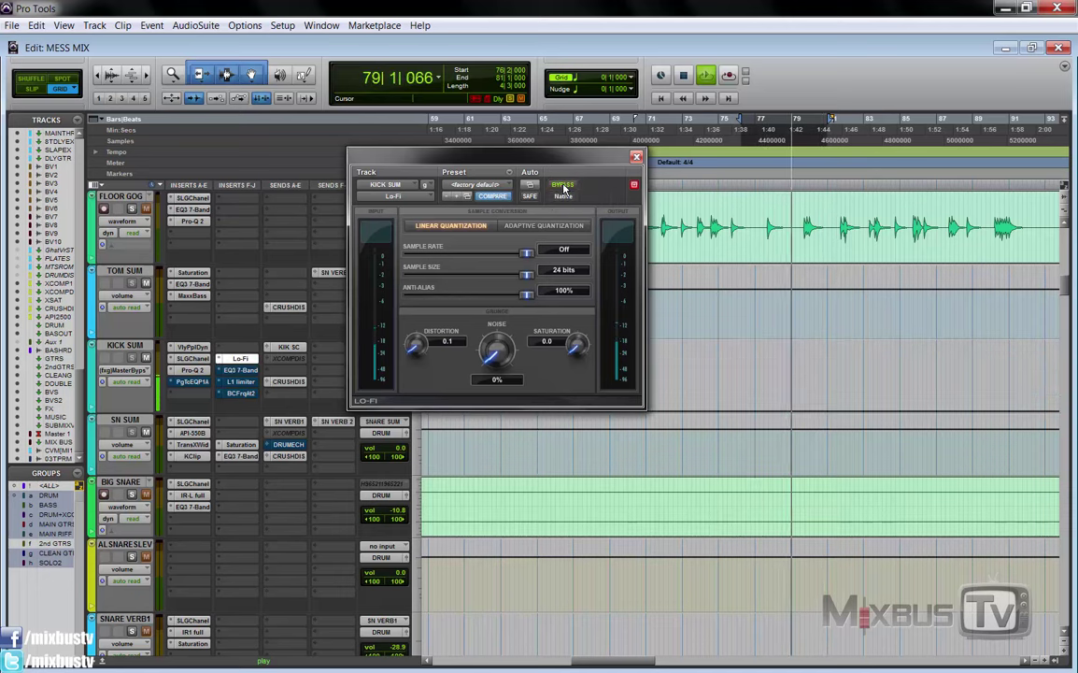
pyautogui.press('space')
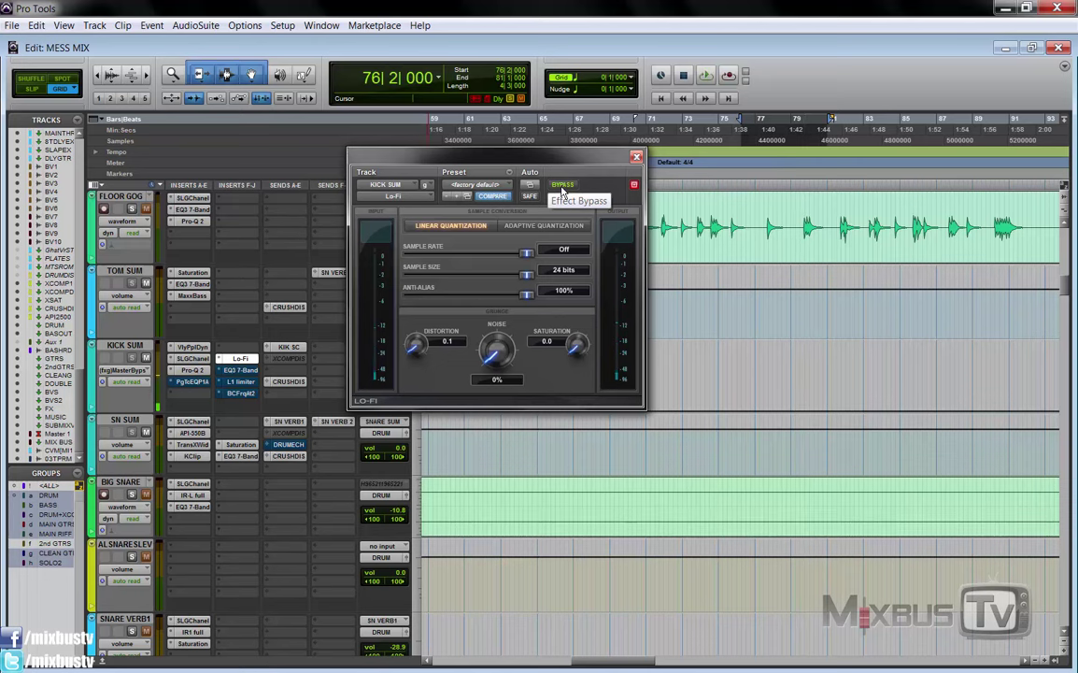
# Open the KICK SUM EQ3 7-Band (40.4 Hz high-pass, -4 dB at 96.9 Hz) and A/B it during playback.
pyautogui.click(242, 370)
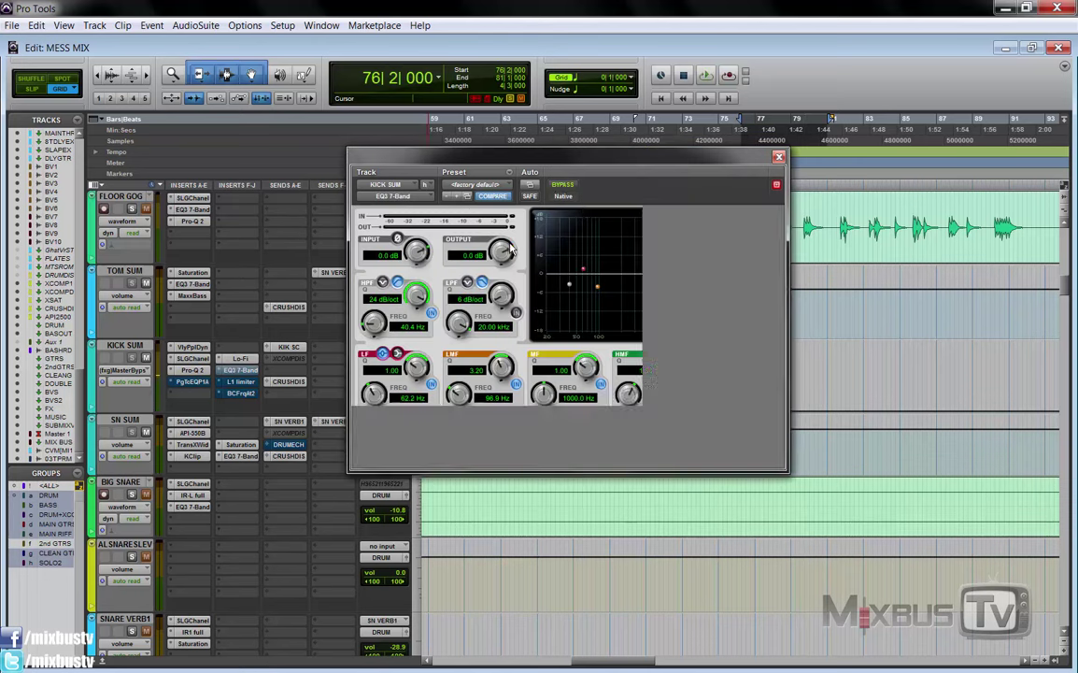
pyautogui.press('space')
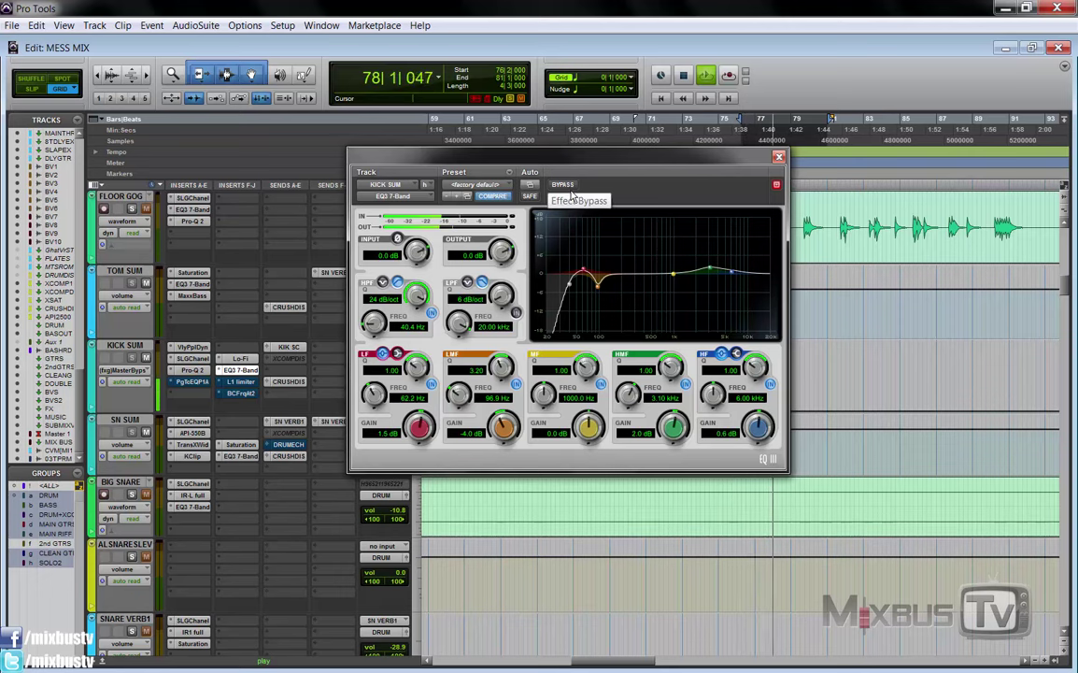
pyautogui.press('space')
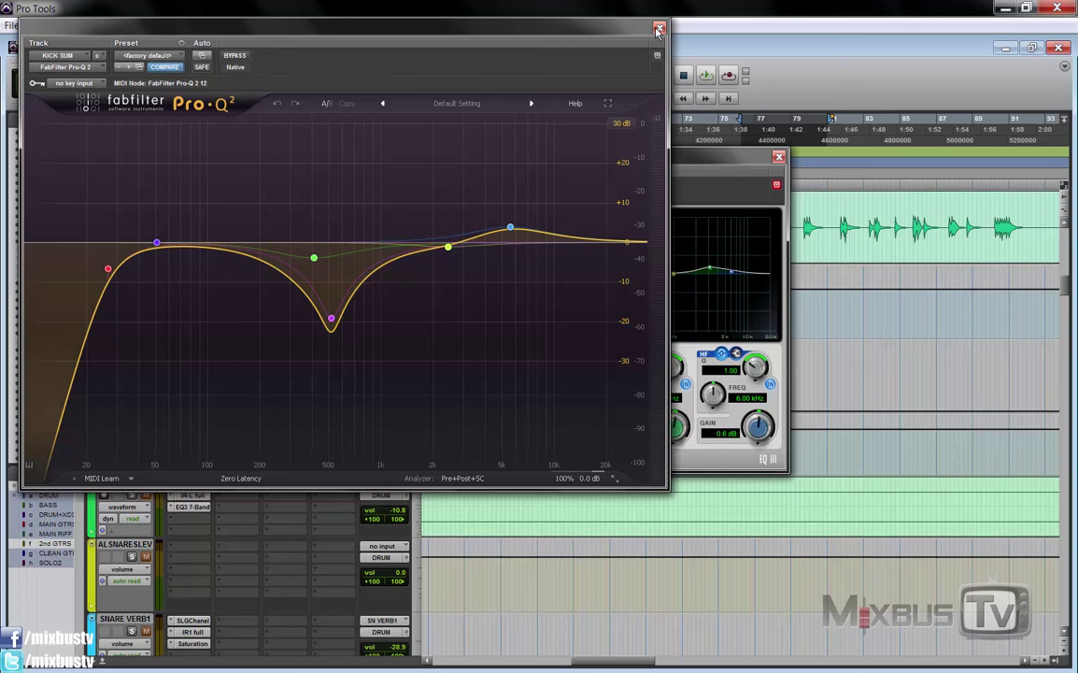
pyautogui.click(659, 30)
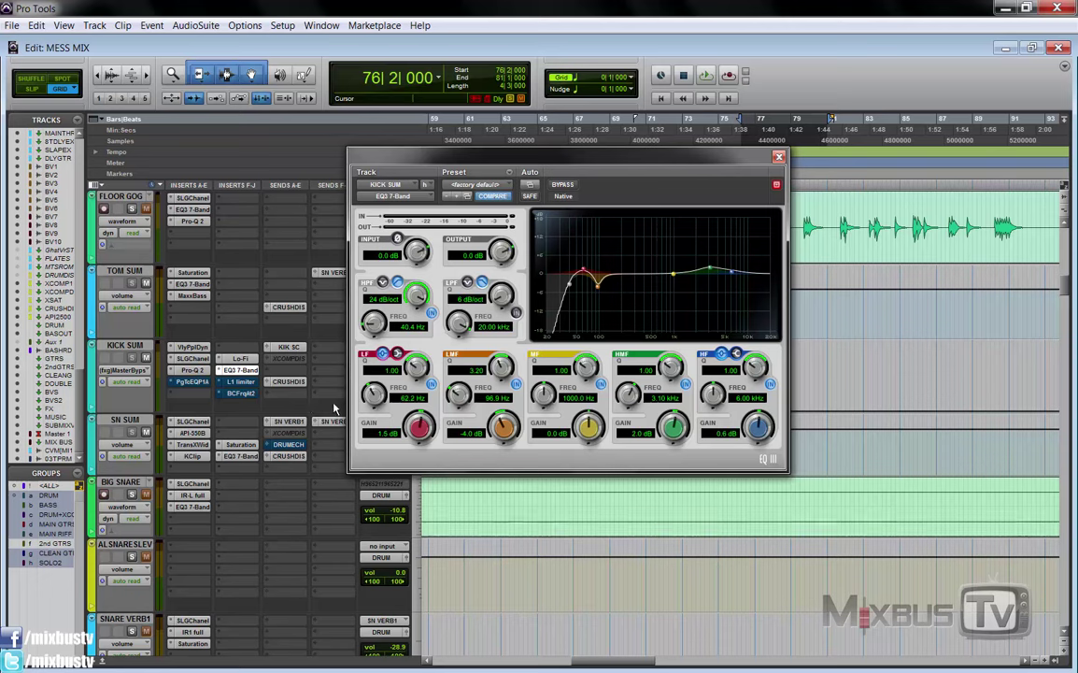
pyautogui.click(572, 189)
pyautogui.press('space')
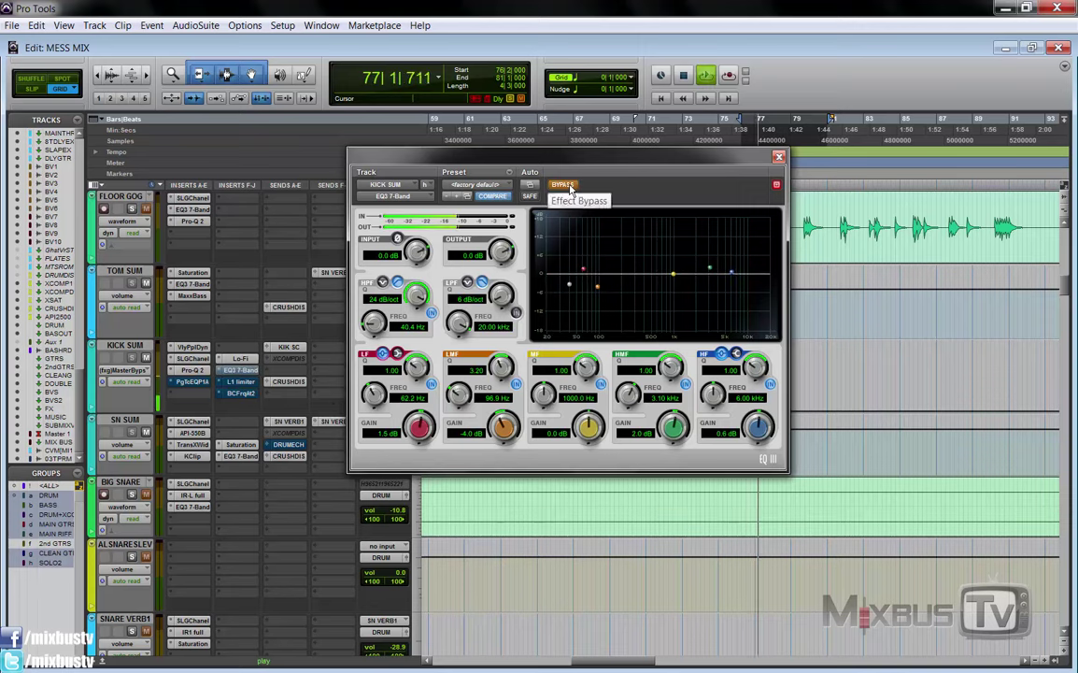
pyautogui.click(570, 187)
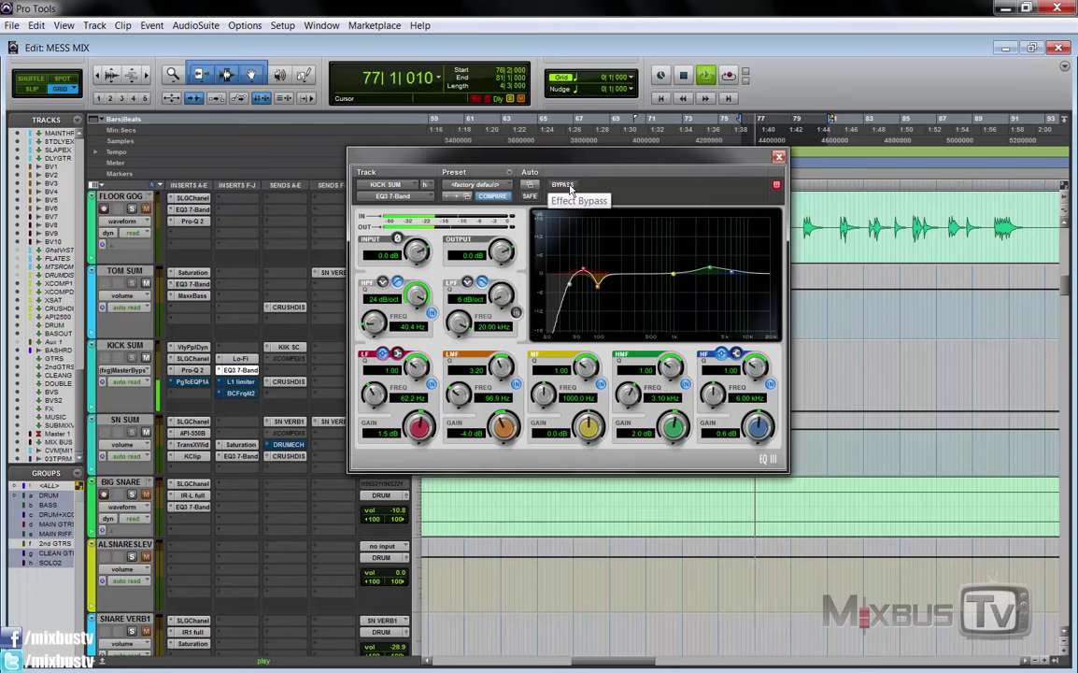
pyautogui.press('space')
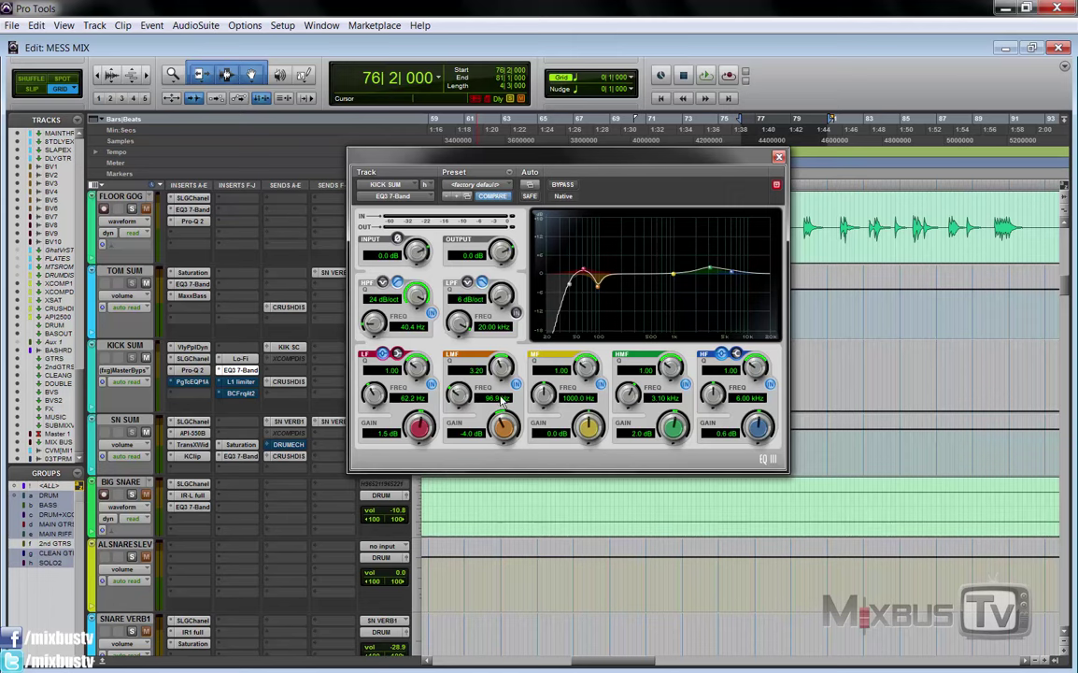
# Audition the KICK SUM L1 Limiter during playback, then close it and stop.
pyautogui.click(251, 382)
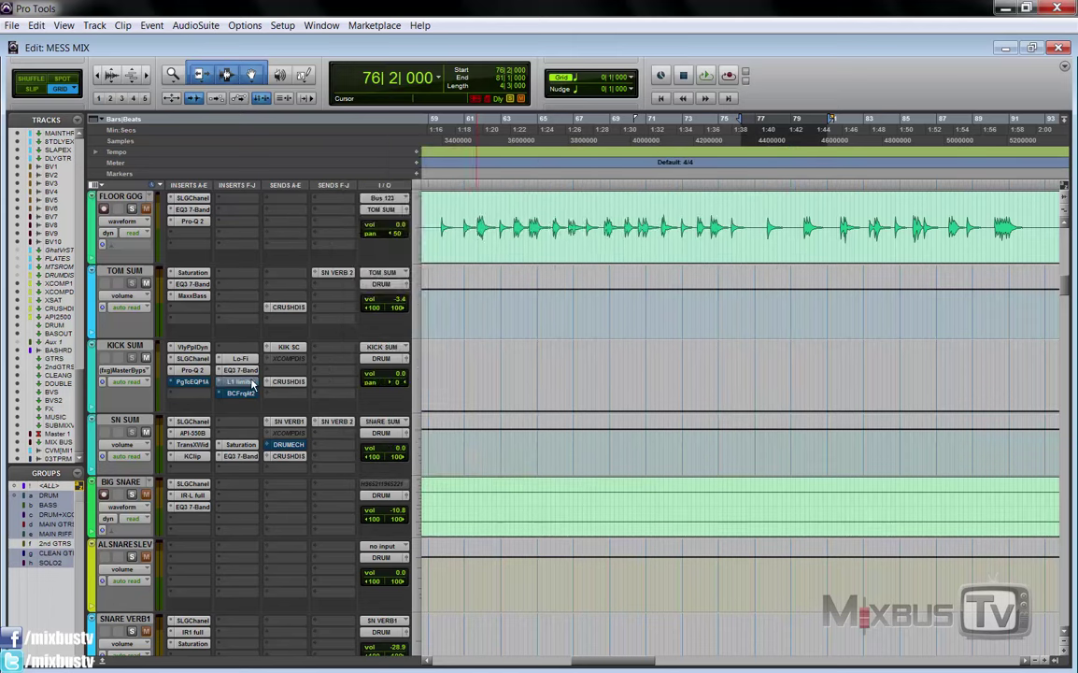
pyautogui.press('space')
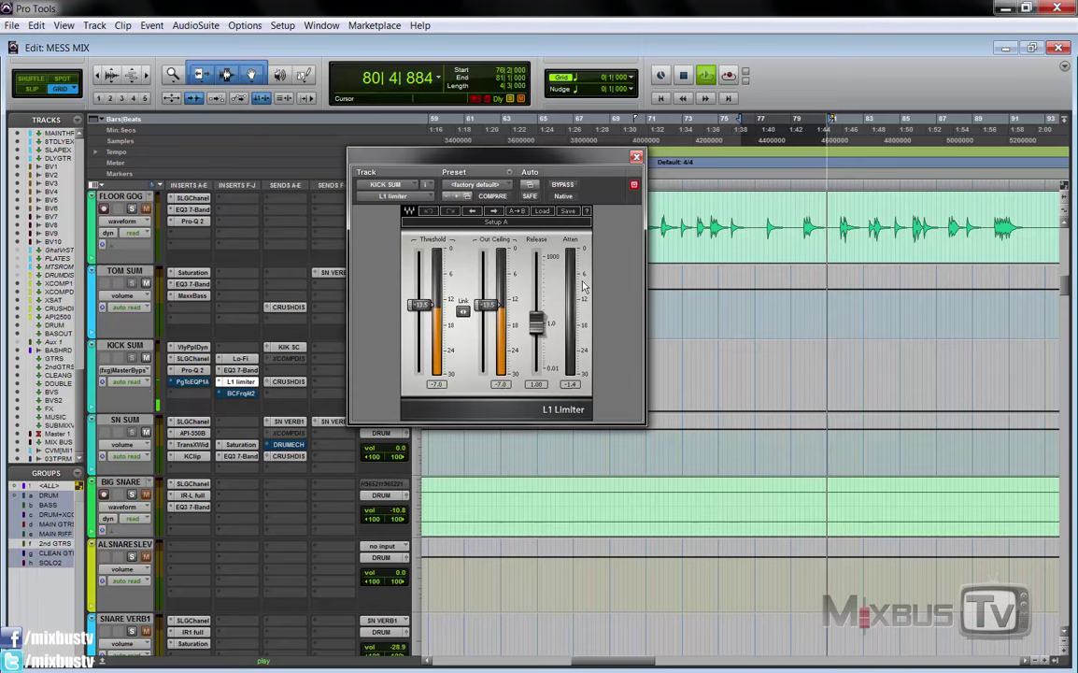
pyautogui.click(637, 156)
pyautogui.press('space')
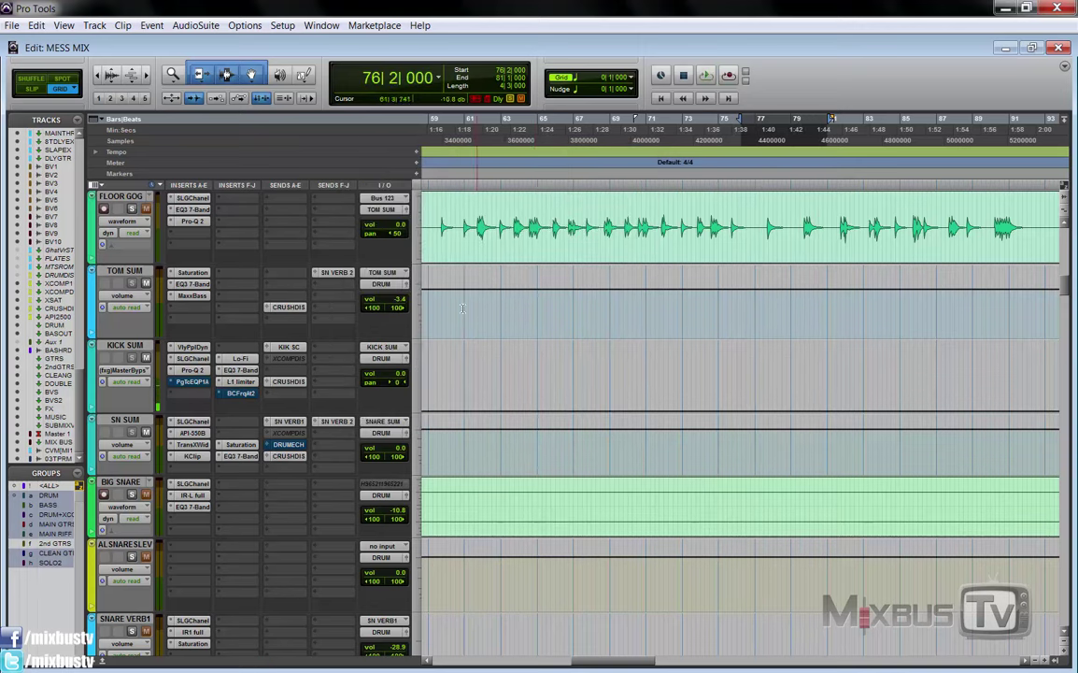
# Zoom the timeline out and scroll up to the individual kick and snare tracks.
pyautogui.scroll(8, 399, 333)
pyautogui.scroll(4, 430, 333)
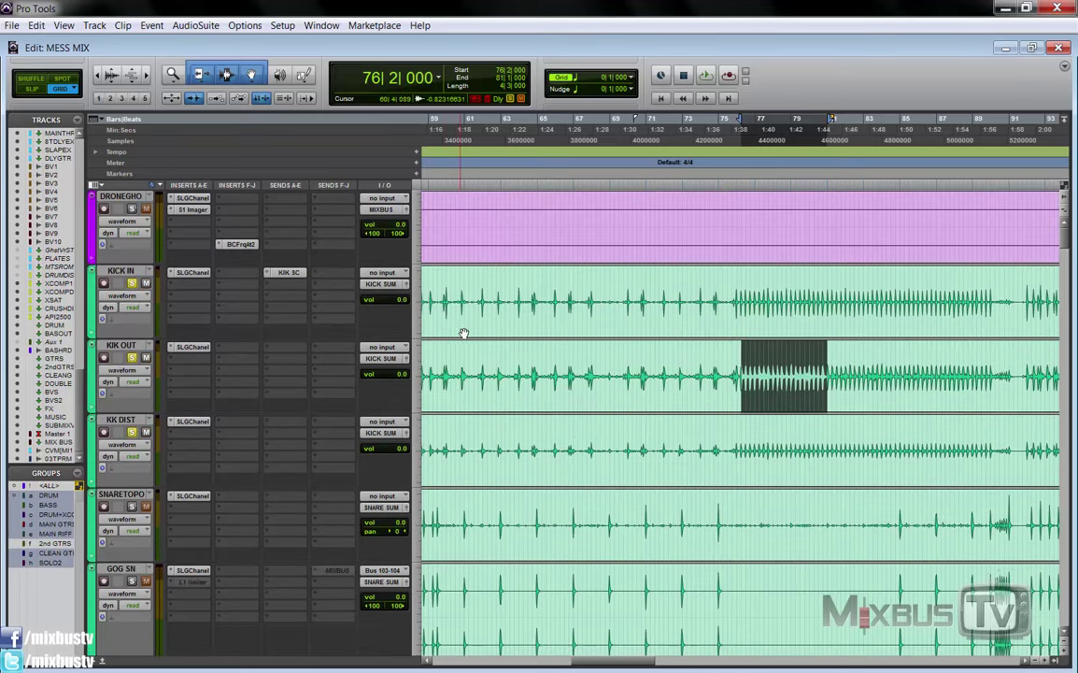
pyautogui.press('r')
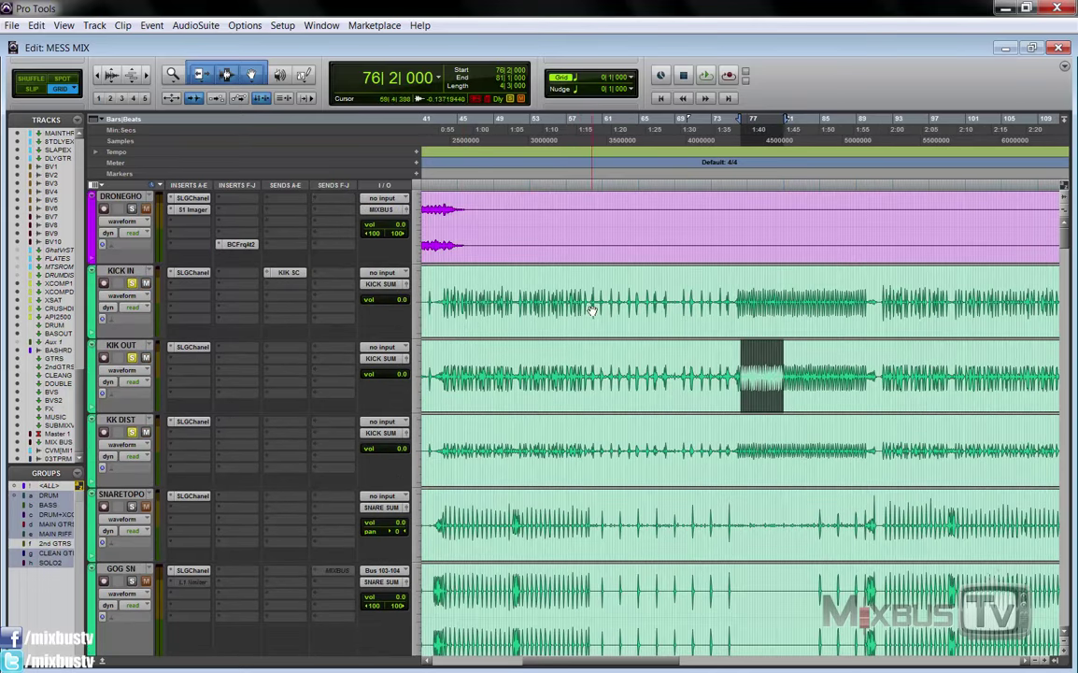
# Scroll down to the CRUSH DISTRO track and cancel its rename dialog without changing the name.
pyautogui.scroll(-2, 707, 330)
pyautogui.scroll(-5, 686, 326)
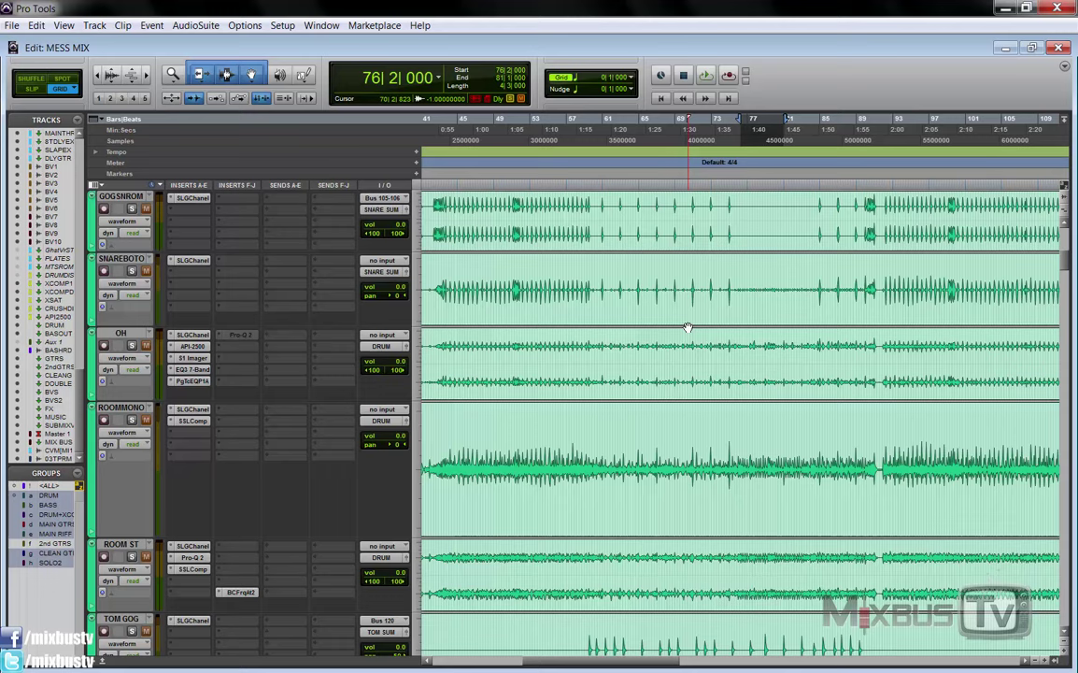
pyautogui.scroll(5, 686, 326)
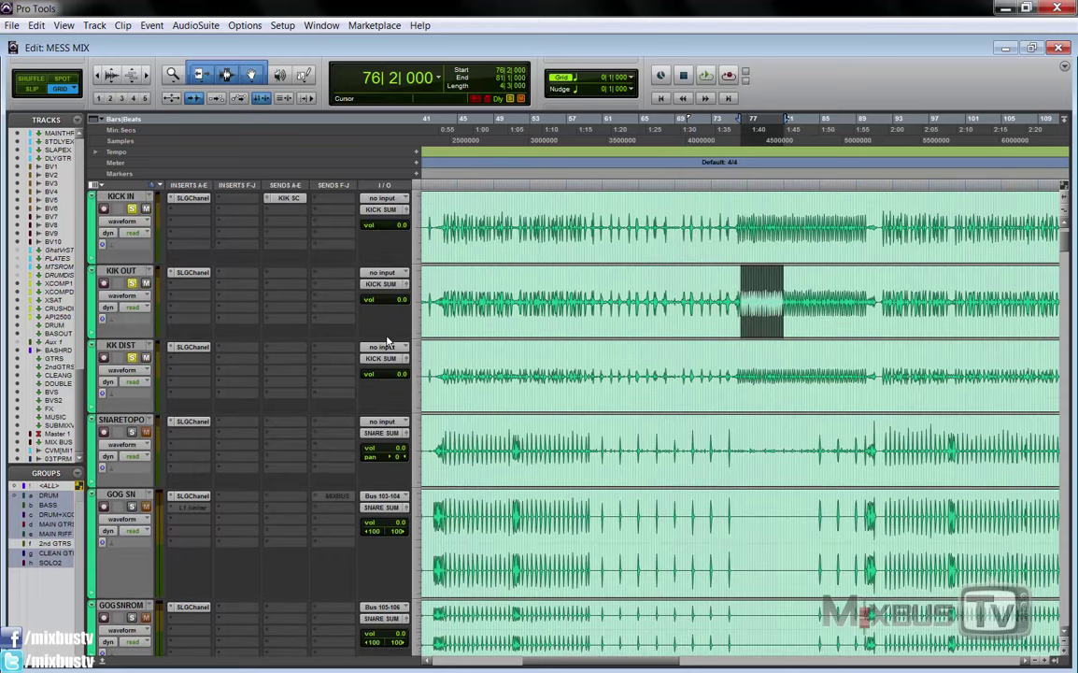
pyautogui.scroll(-15, 388, 342)
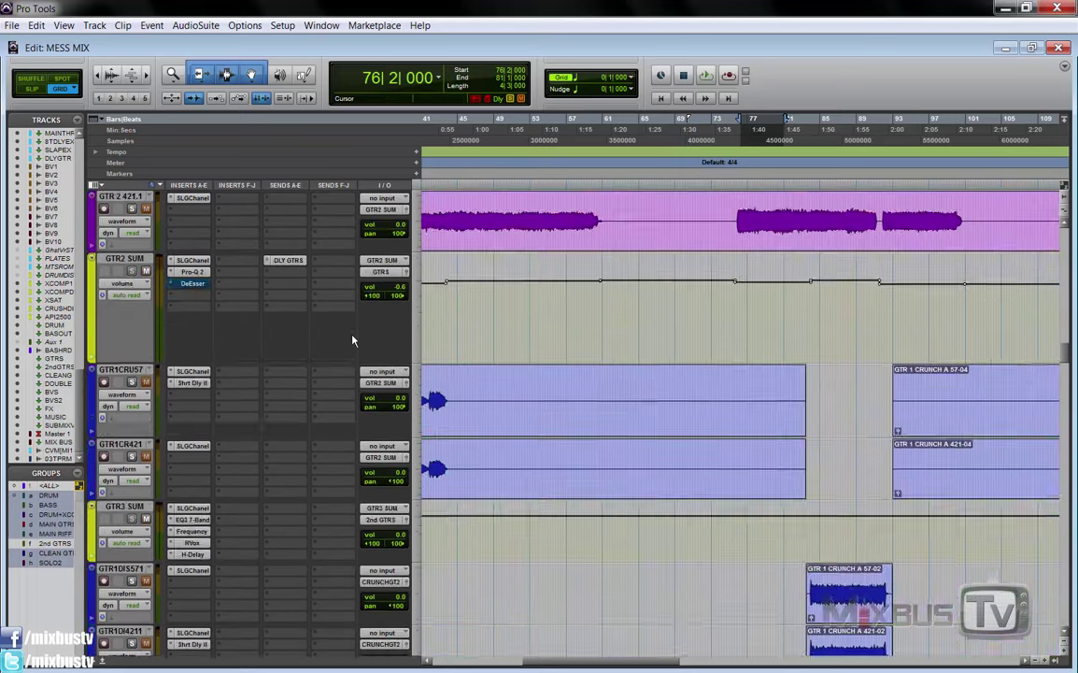
pyautogui.scroll(-15, 353, 340)
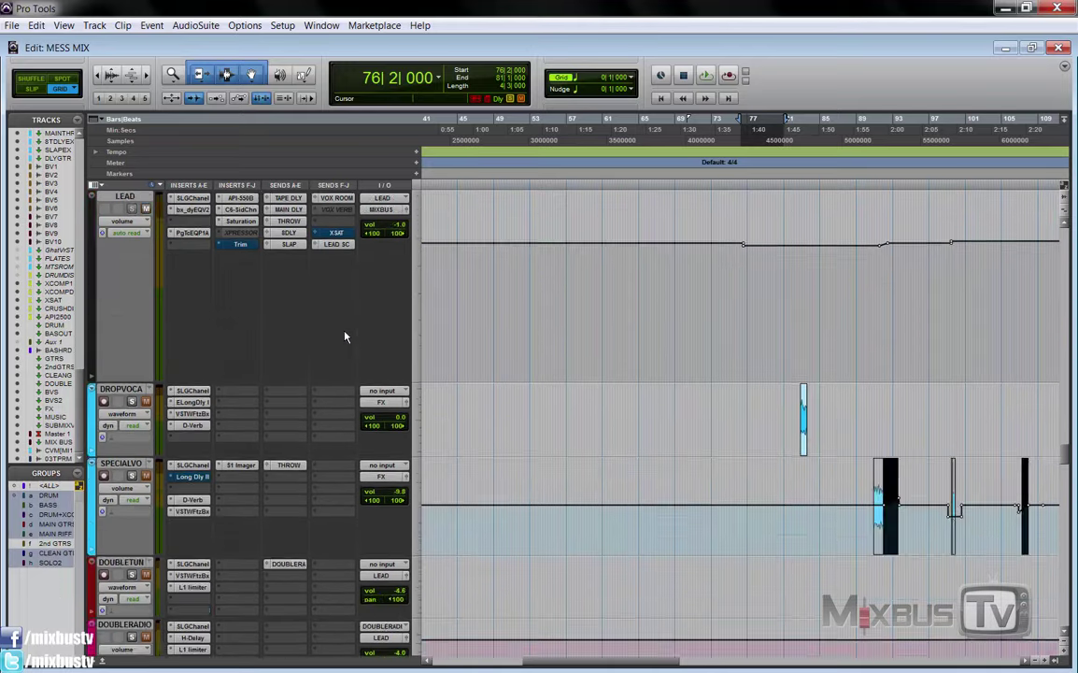
pyautogui.scroll(-15, 345, 337)
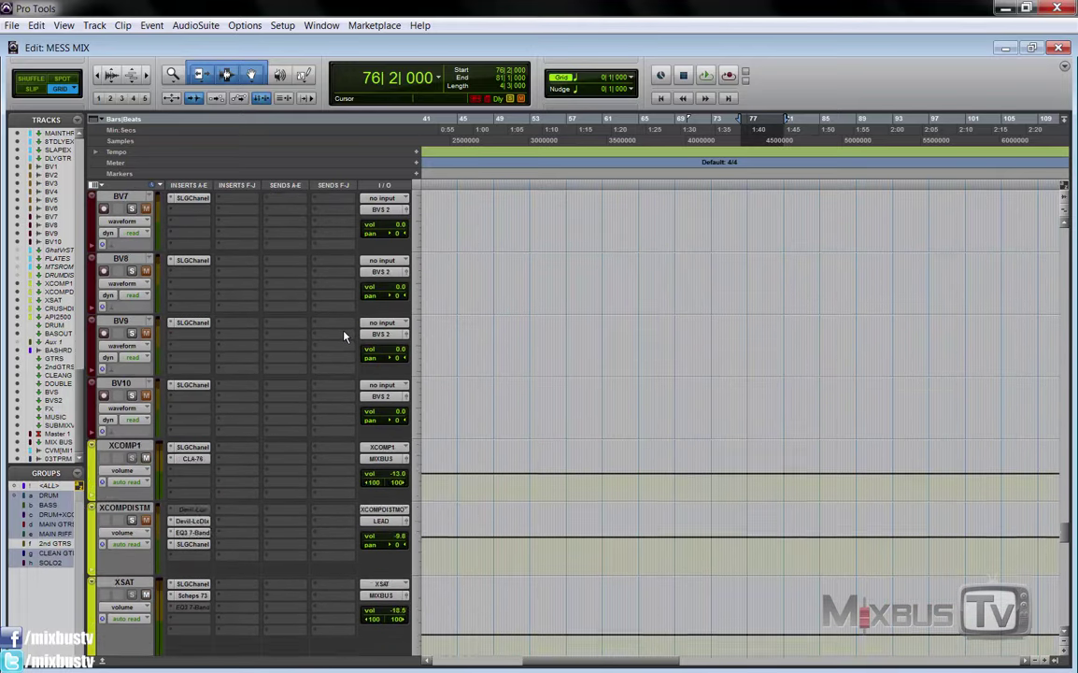
pyautogui.scroll(-5, 344, 337)
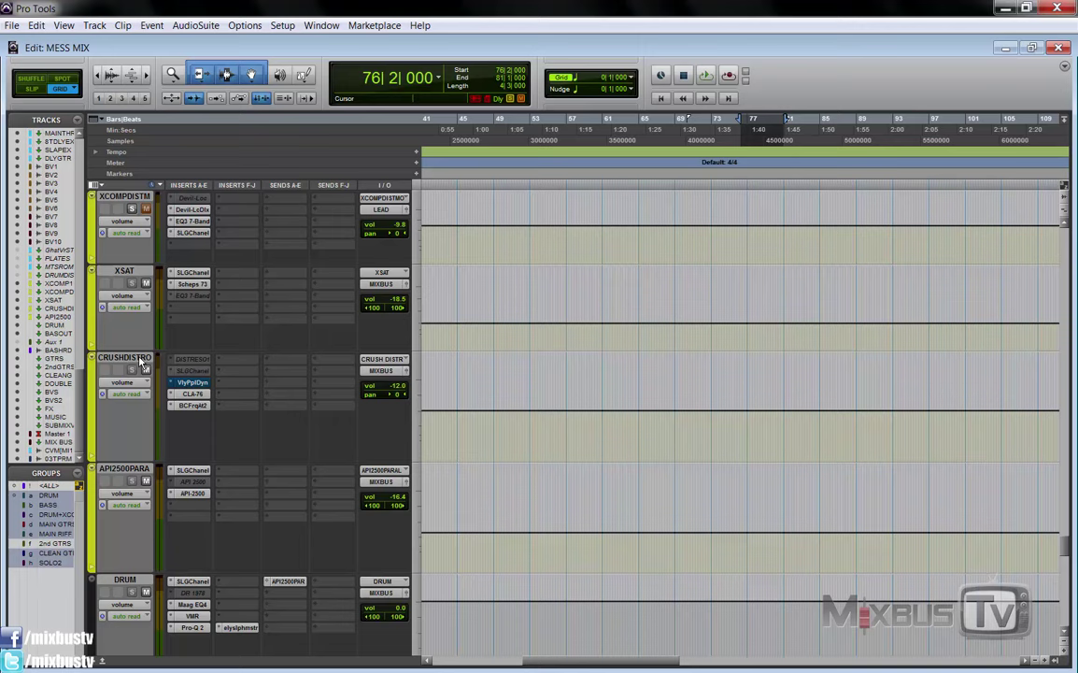
pyautogui.doubleClick(131, 358)
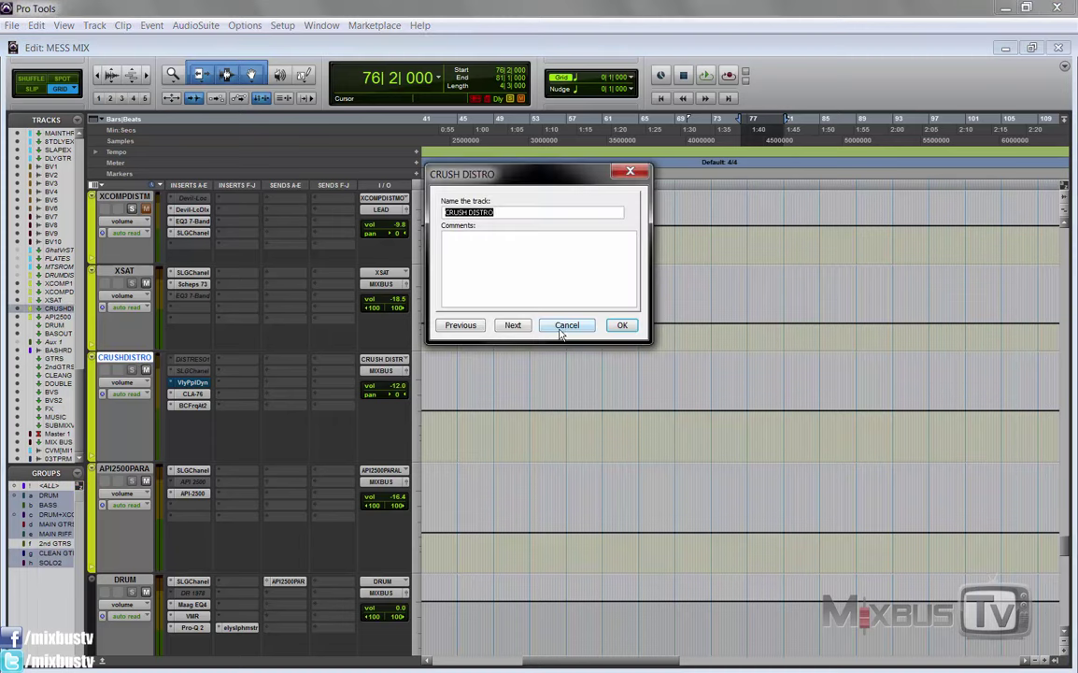
pyautogui.click(565, 327)
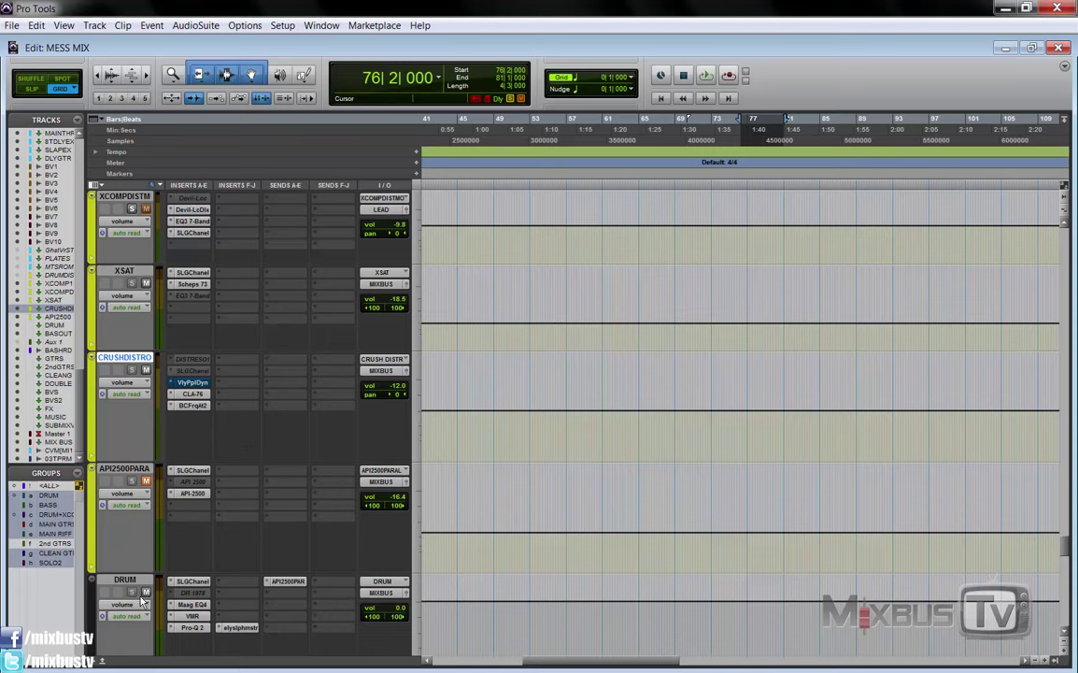
# Play CRUSH DISTRO through its CLA-76, bypass the compressor, and open the Dyna-mite plugin.
pyautogui.click(193, 394)
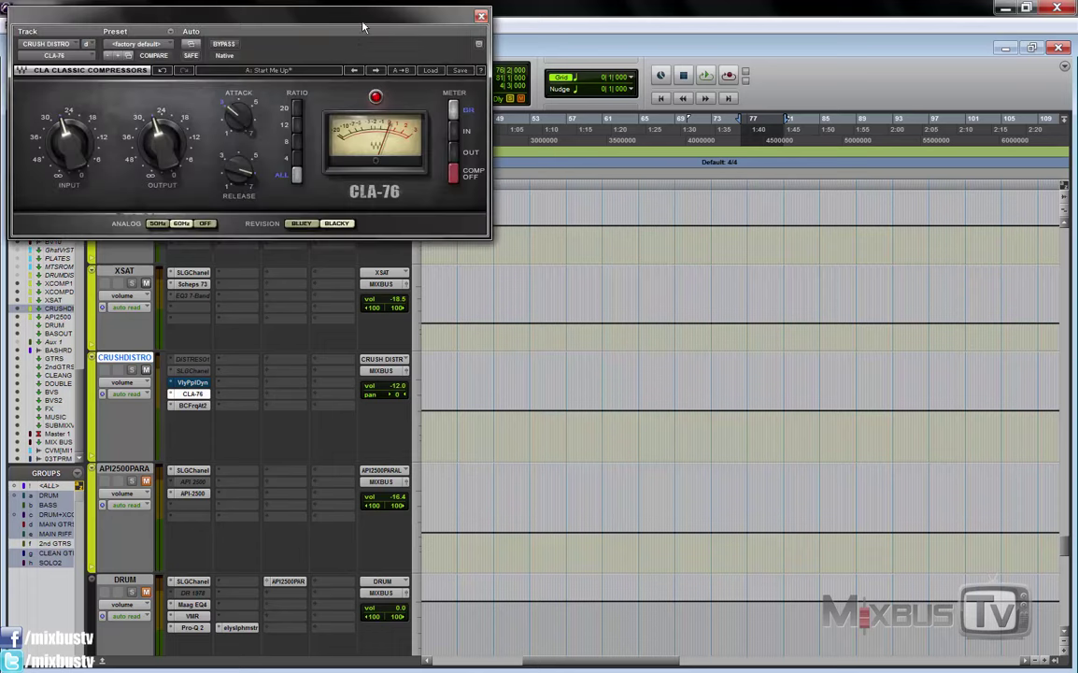
pyautogui.moveTo(364, 27); pyautogui.dragTo(649, 224)
pyautogui.press('space')
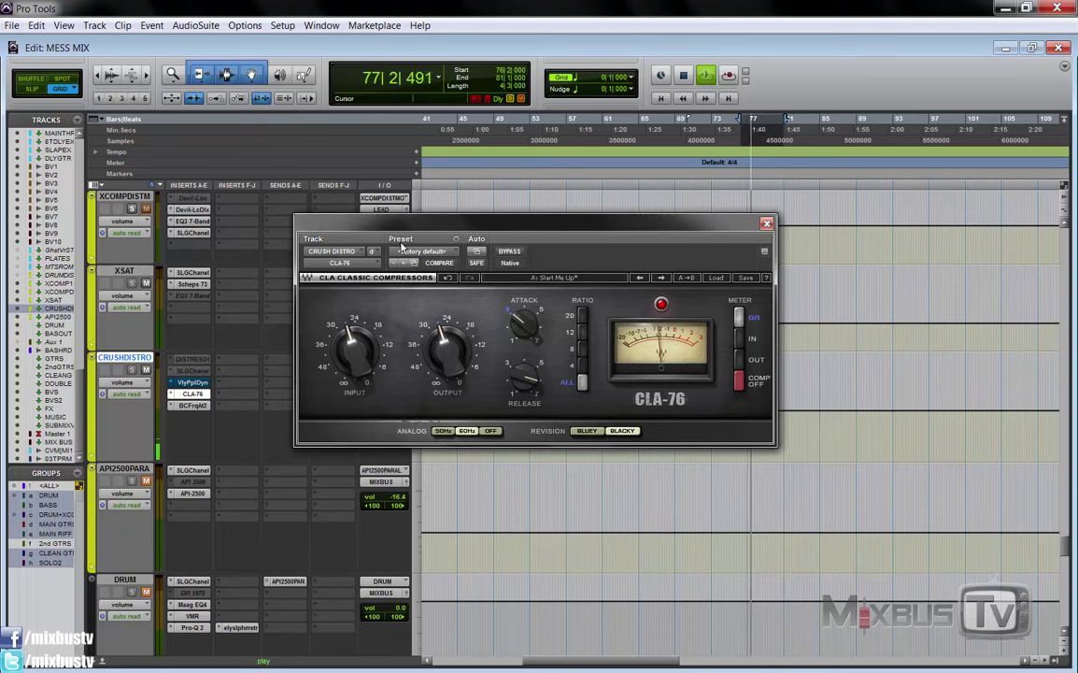
pyautogui.press('space')
pyautogui.keyDown('ctrl'); pyautogui.click(196, 391); pyautogui.keyUp('ctrl')
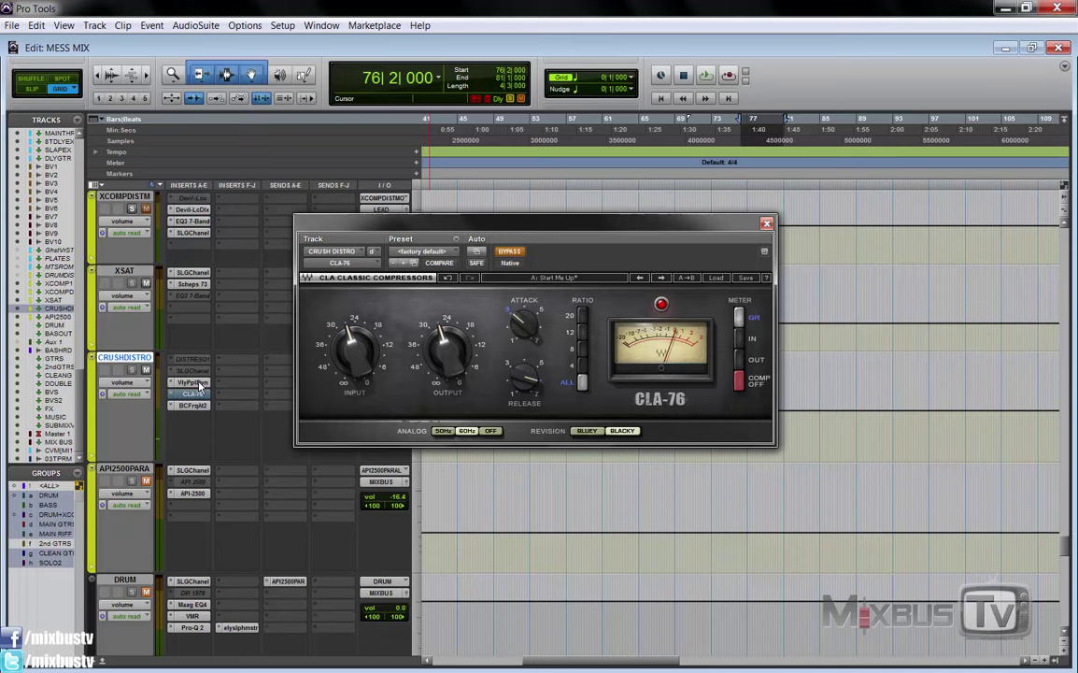
pyautogui.click(198, 383)
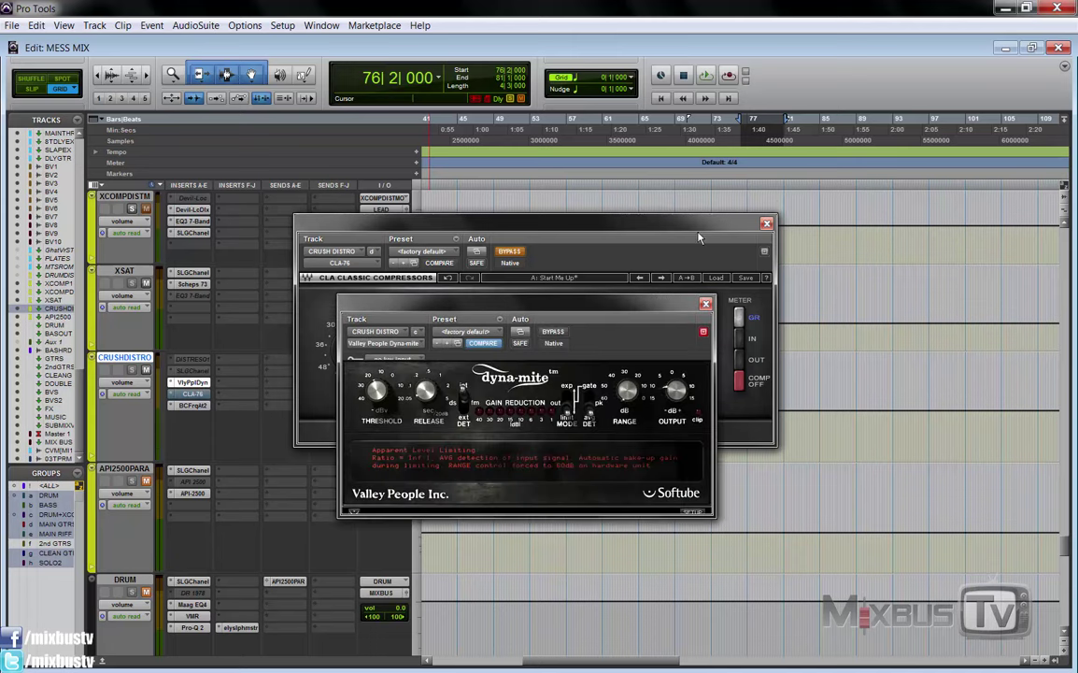
# Play CRUSH DISTRO with the Dyna-mite active, briefly rechecking the CLA-76 window.
pyautogui.click(767, 224)
pyautogui.press('space')
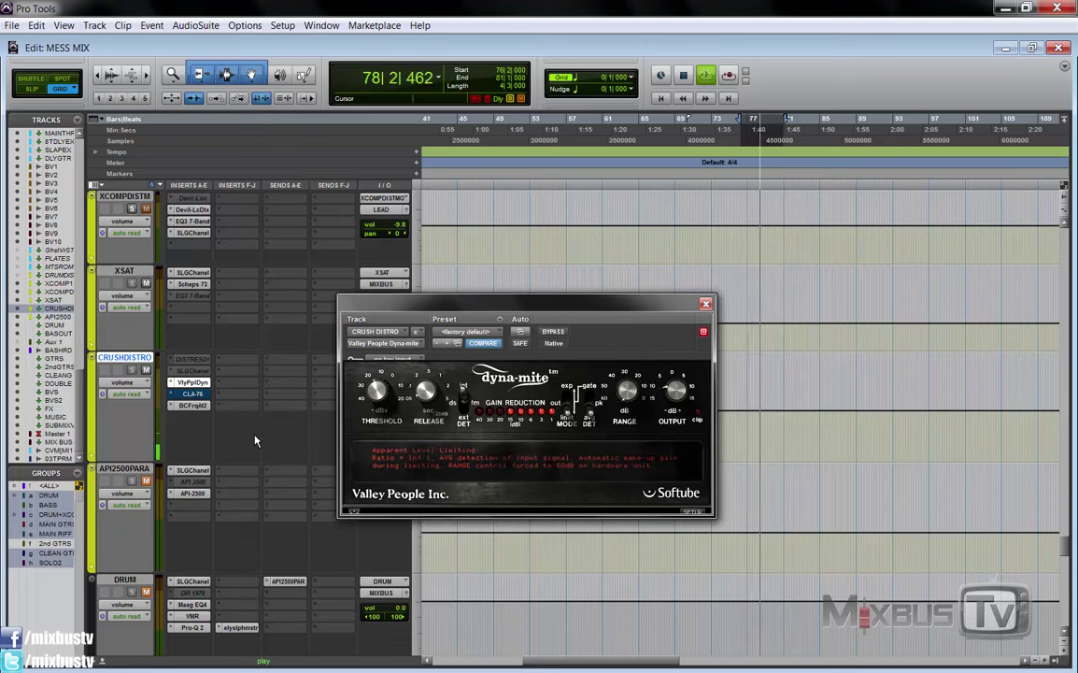
pyautogui.click(206, 396)
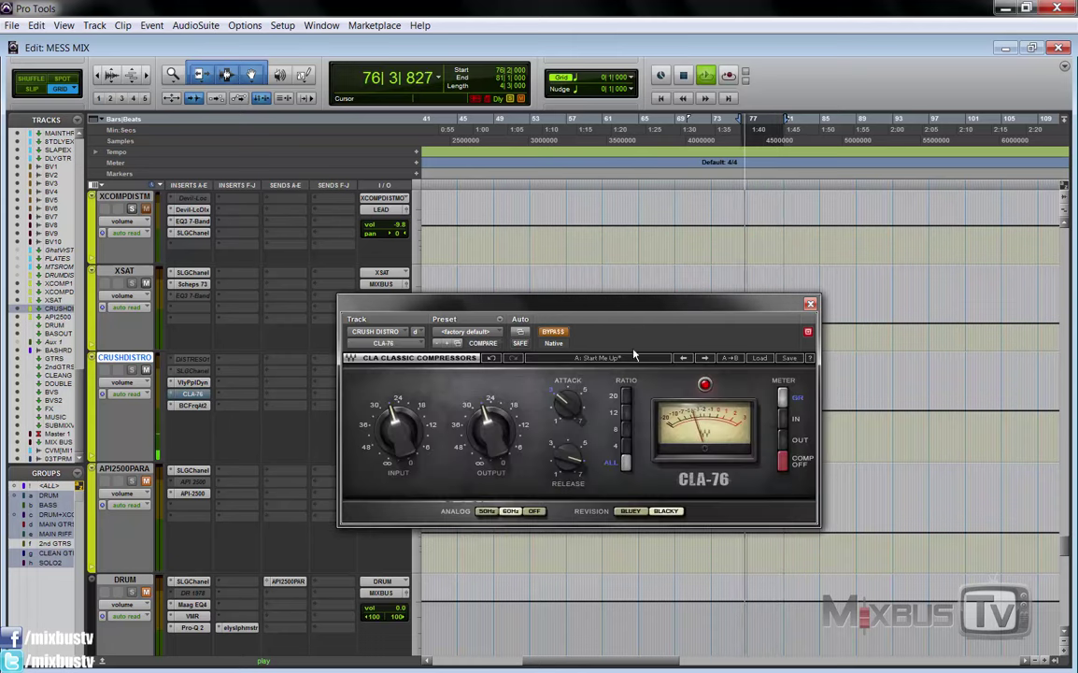
pyautogui.click(812, 304)
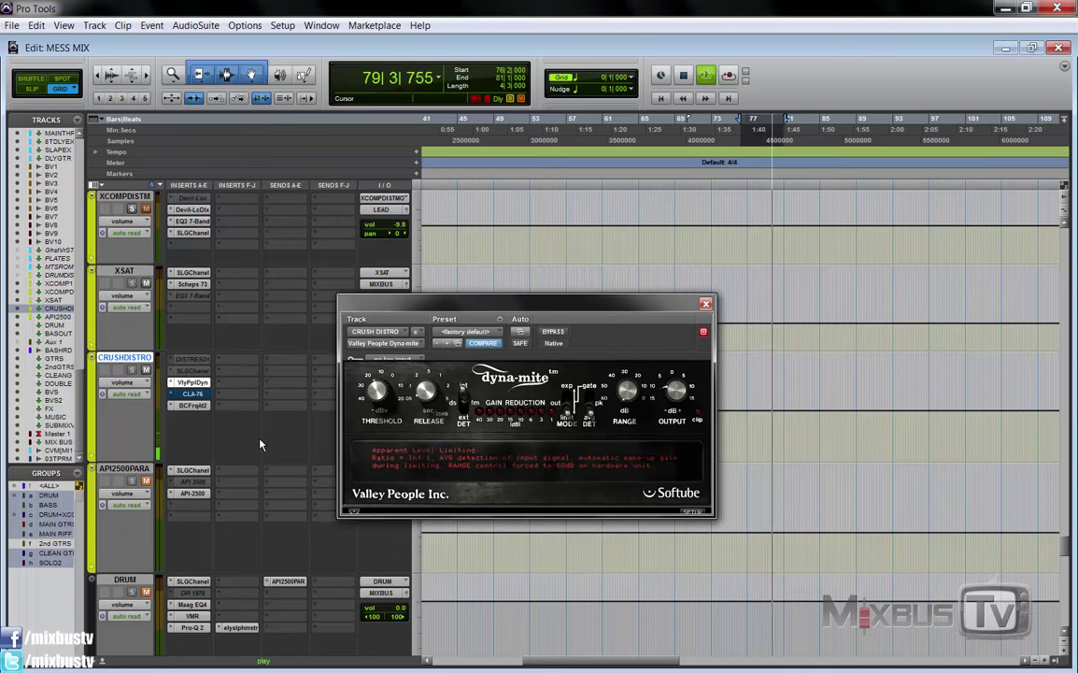
pyautogui.press('space')
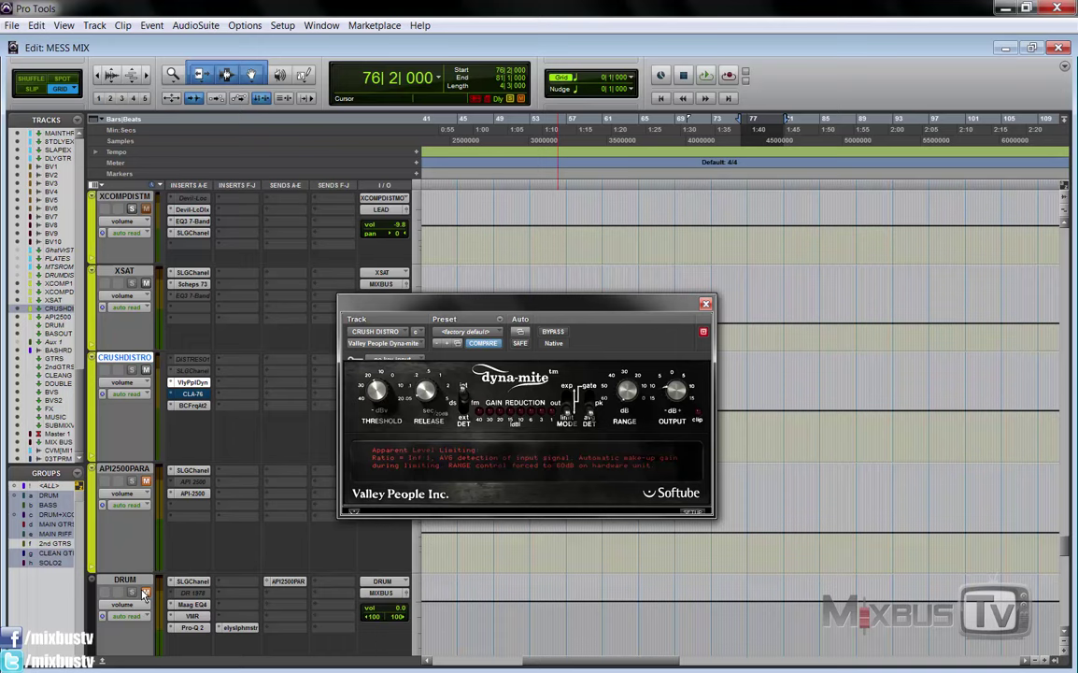
# Replay from bar 76, bypass the Dyna-mite to compare, and close its window.
pyautogui.press('space')
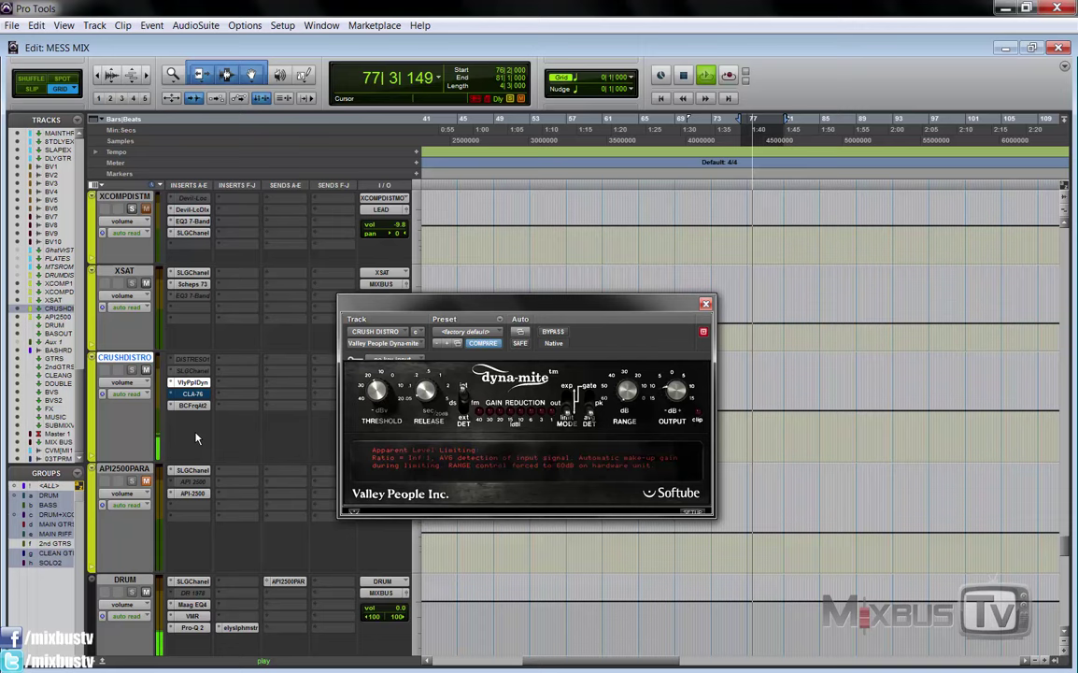
pyautogui.keyDown('ctrl'); pyautogui.click(192, 382); pyautogui.keyUp('ctrl')
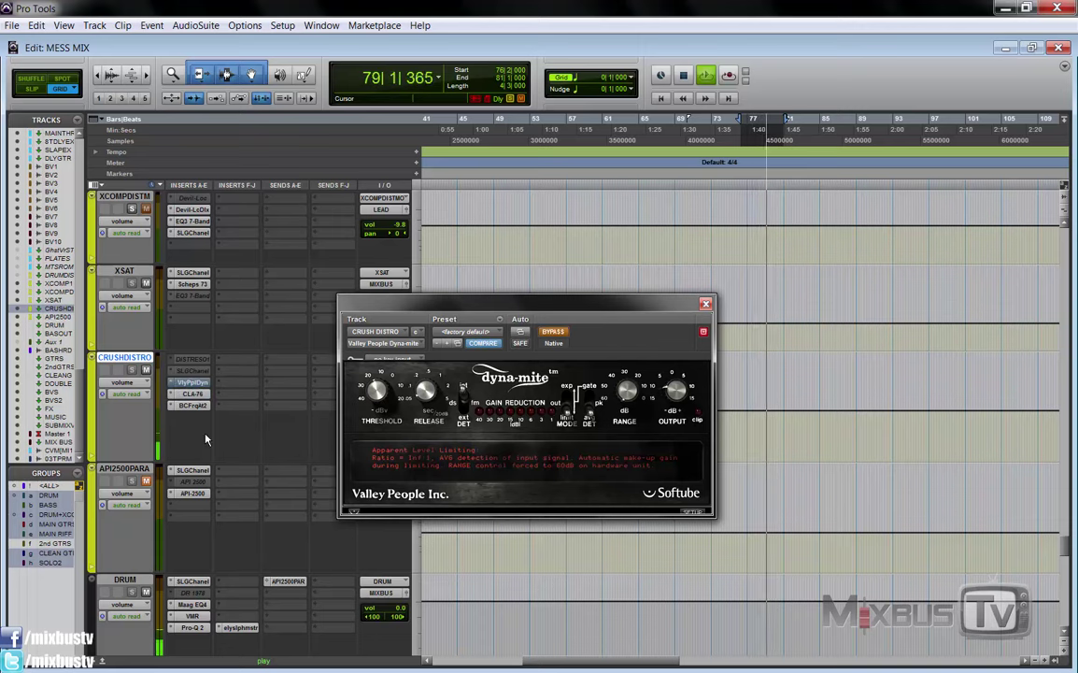
pyautogui.press('space')
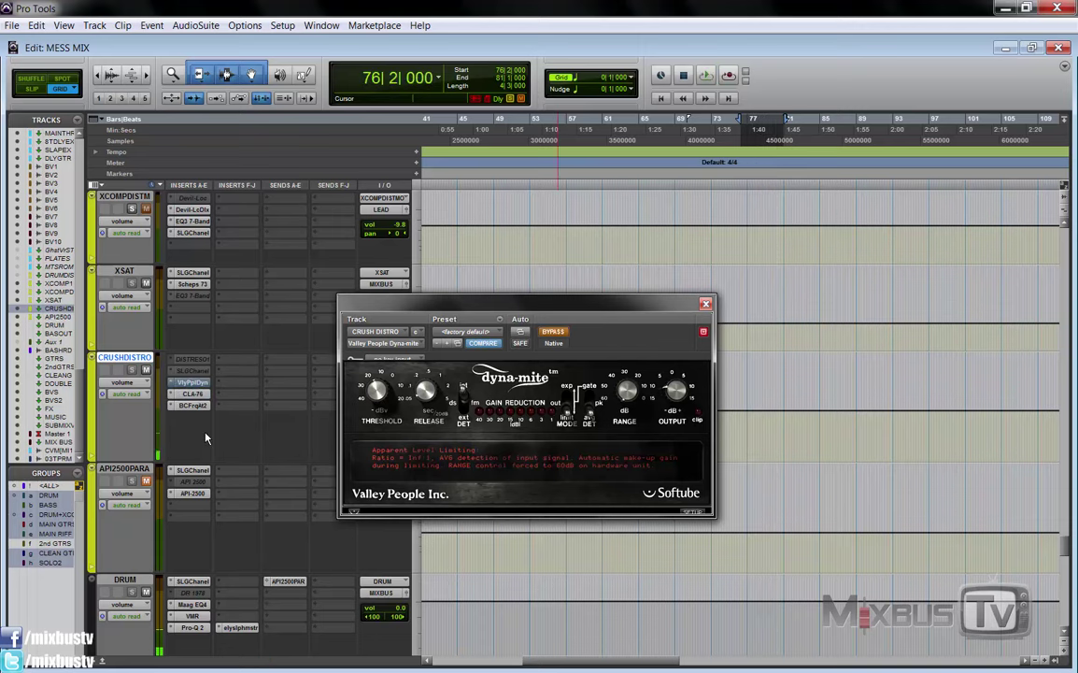
pyautogui.click(705, 306)
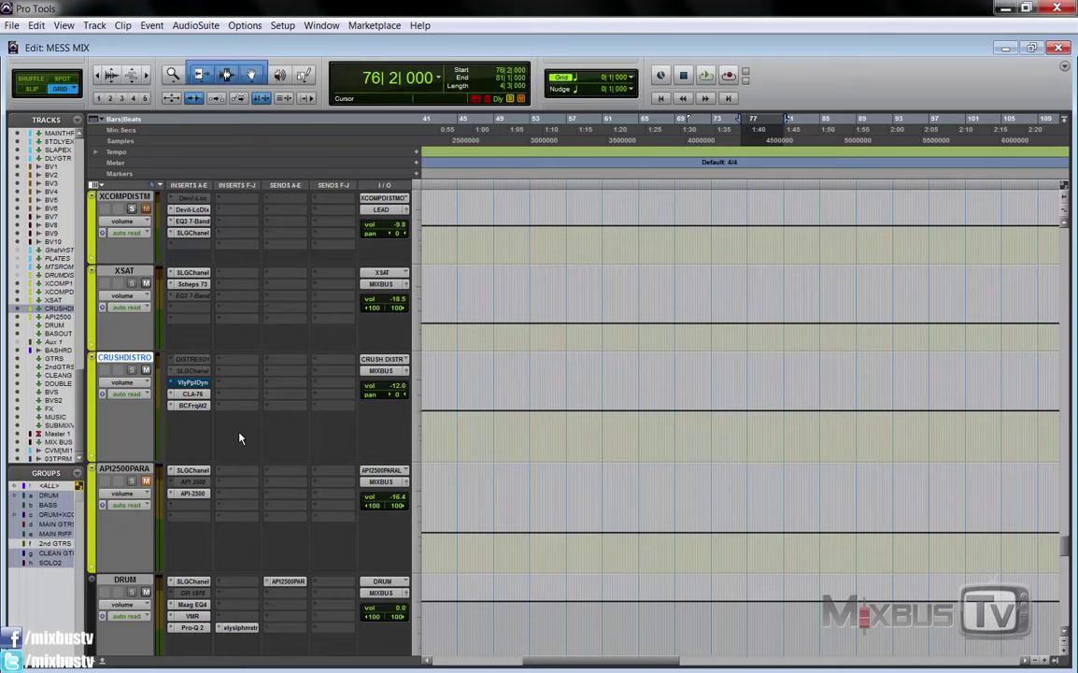
# Scroll down to the snare tracks, select from bar 115 on the SN TOP clip, and play it.
pyautogui.scroll(-10, 309, 374)
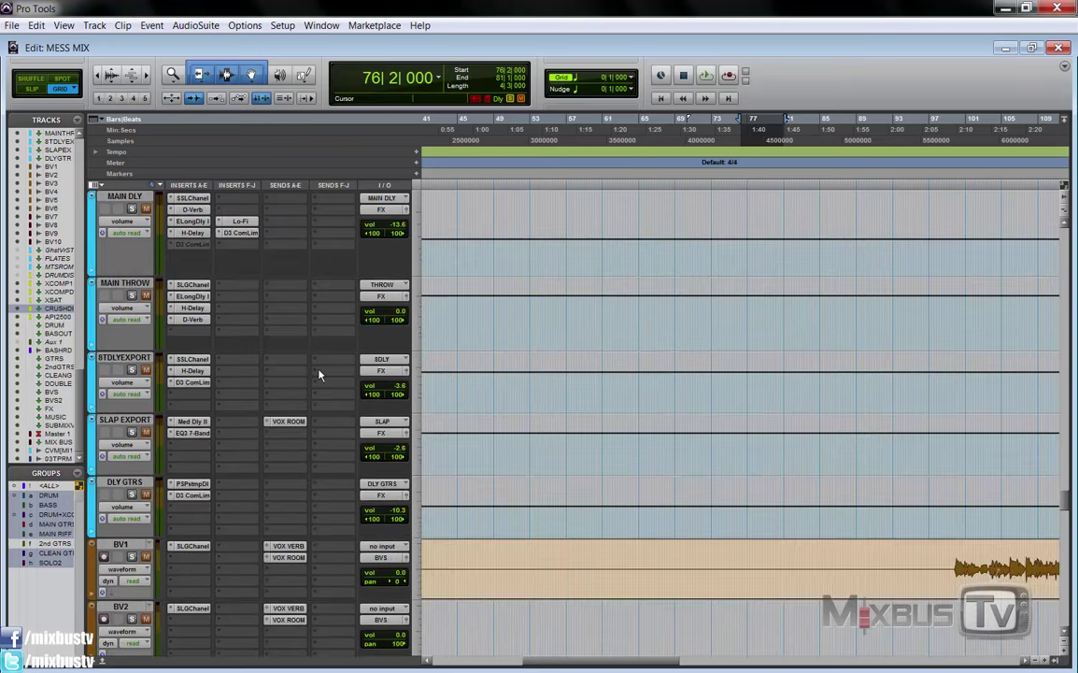
pyautogui.scroll(-15, 319, 375)
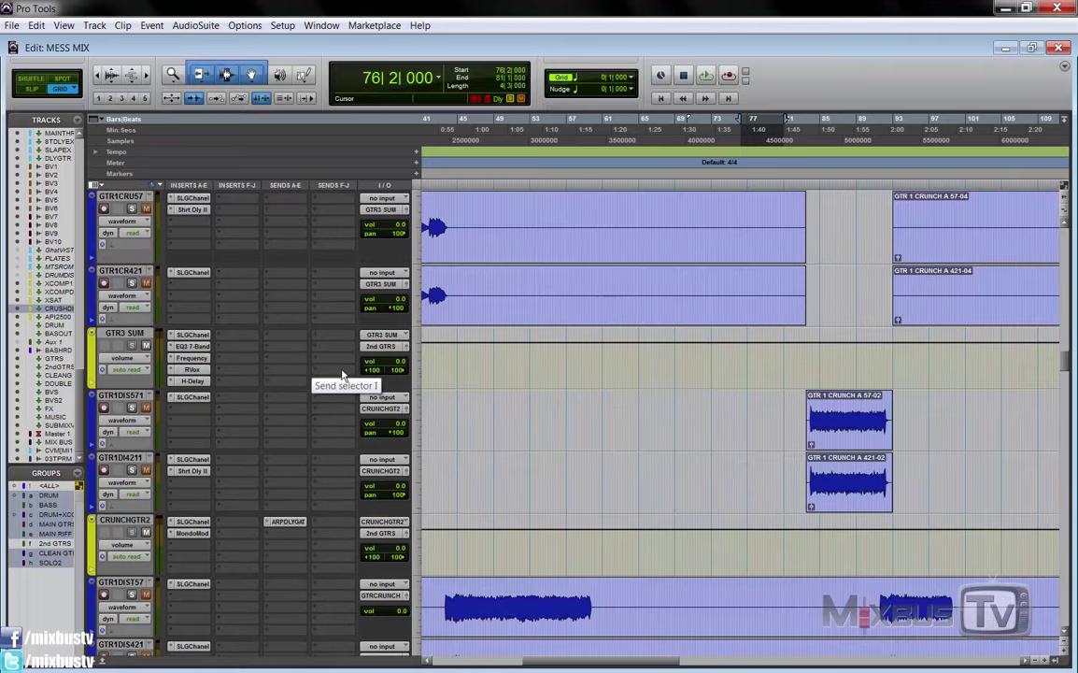
pyautogui.scroll(-15, 330, 374)
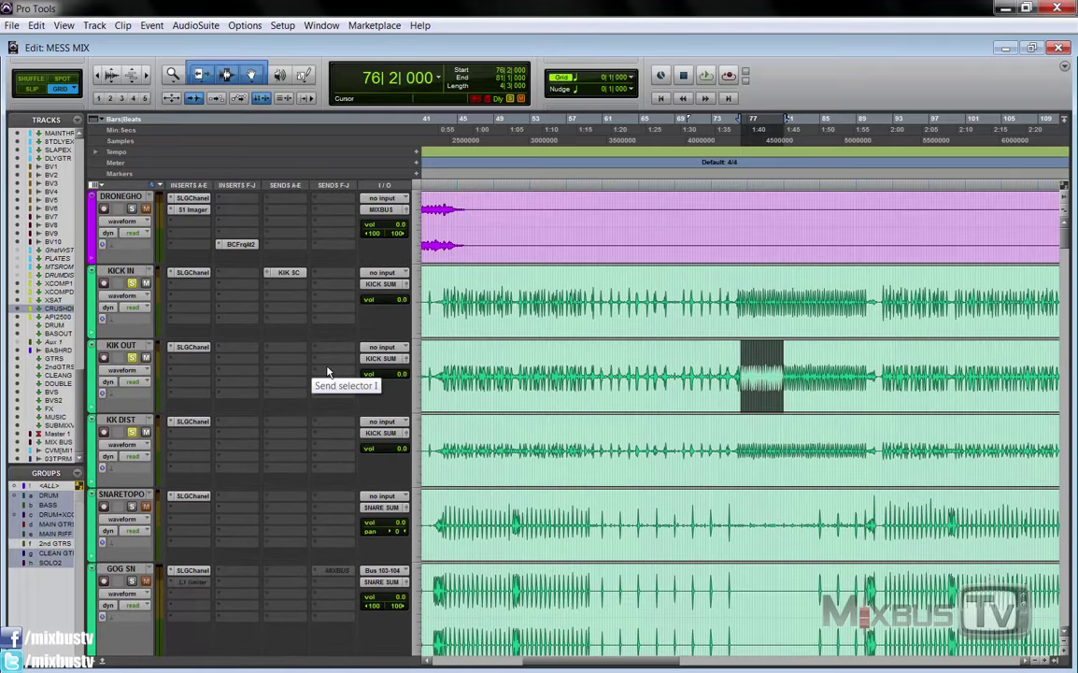
pyautogui.scroll(-3, 218, 349)
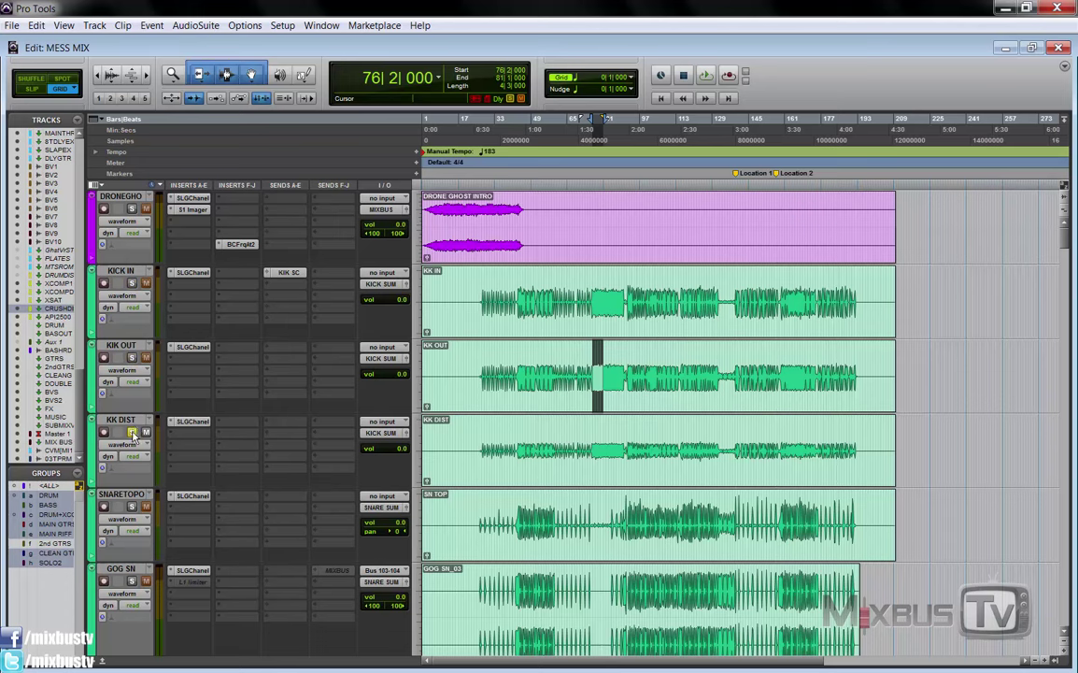
pyautogui.scroll(-1, 154, 426)
pyautogui.scroll(-1, 142, 379)
pyautogui.moveTo(680, 374); pyautogui.dragTo(735, 357)
pyautogui.press('space')
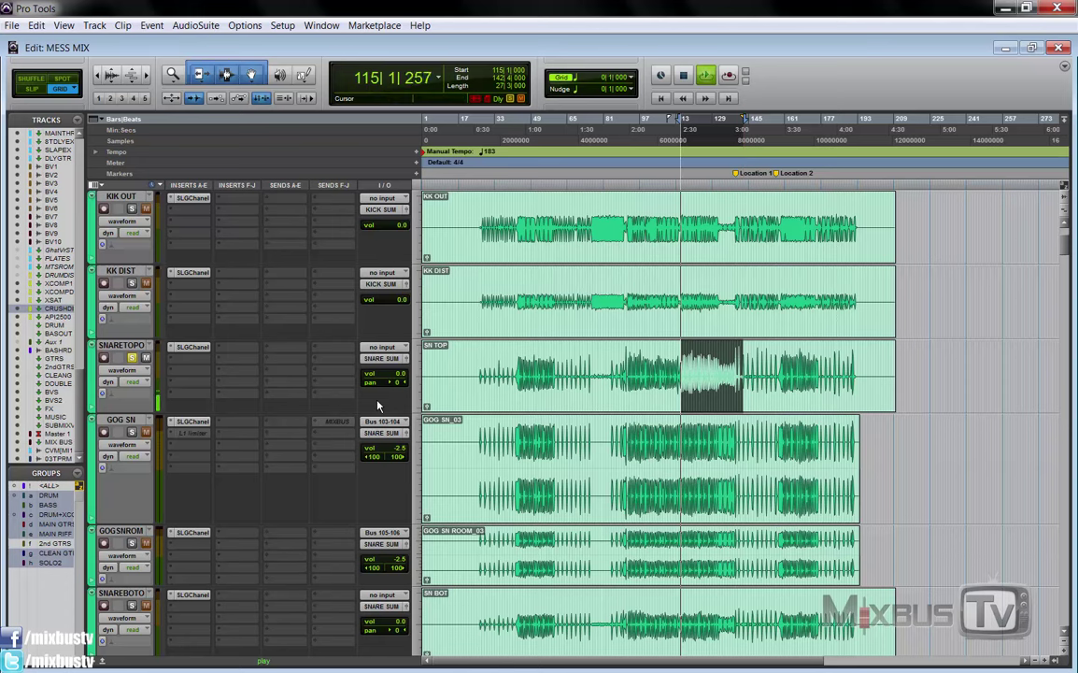
pyautogui.scroll(2, 378, 408)
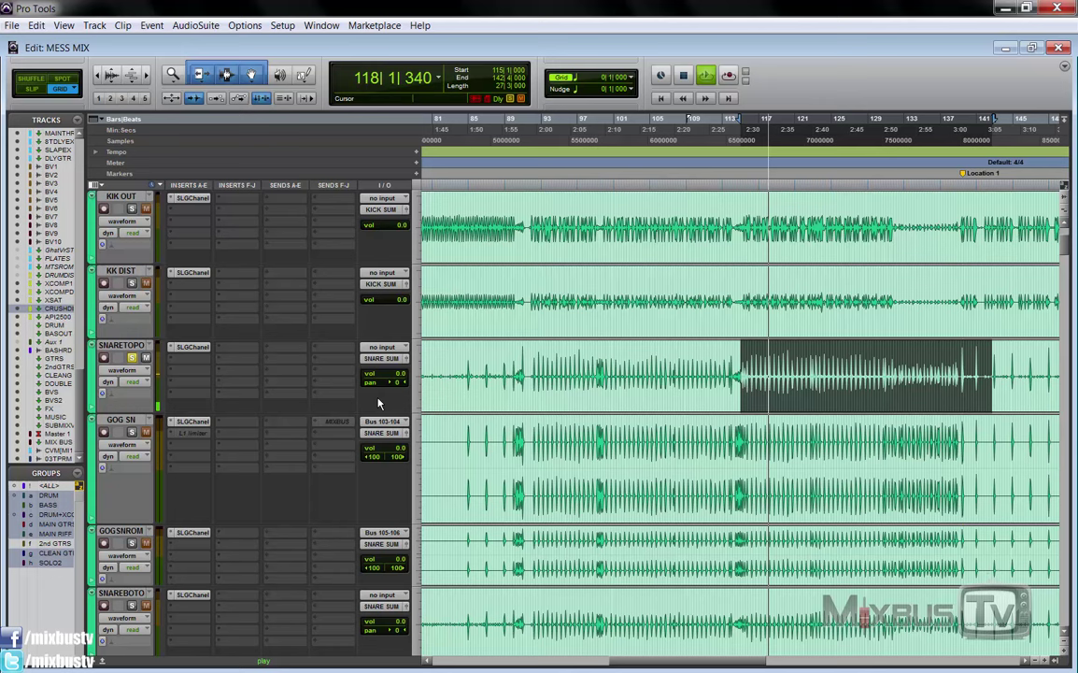
# Solo GOG SN and replay the snare section from bar 115.
pyautogui.scroll(-1, 365, 404)
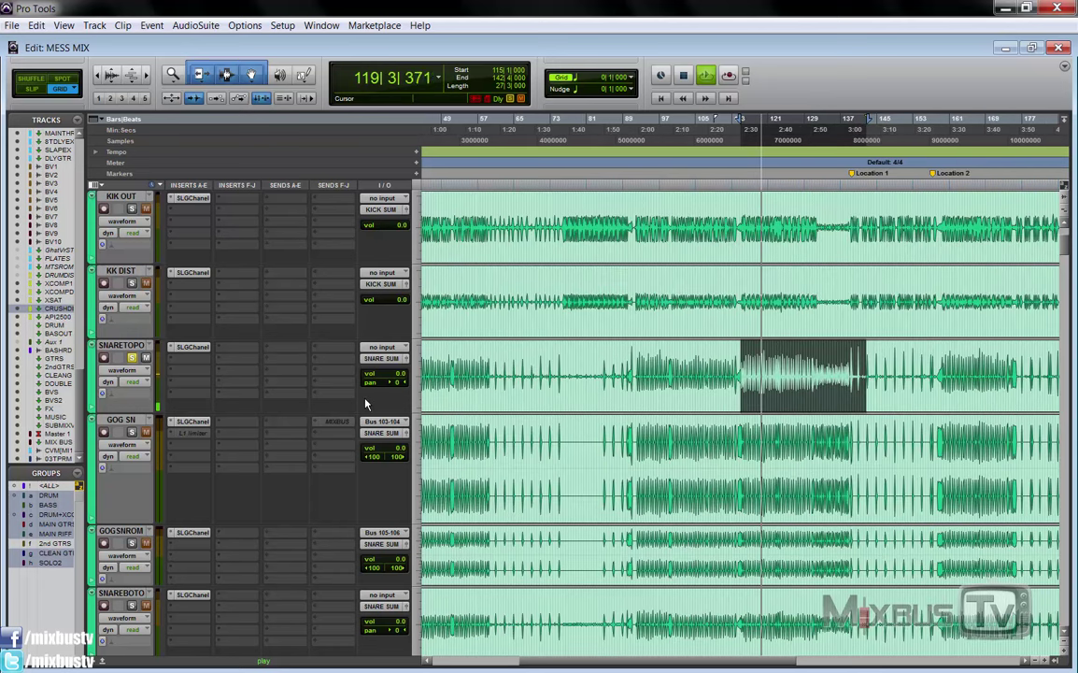
pyautogui.scroll(-1, 365, 404)
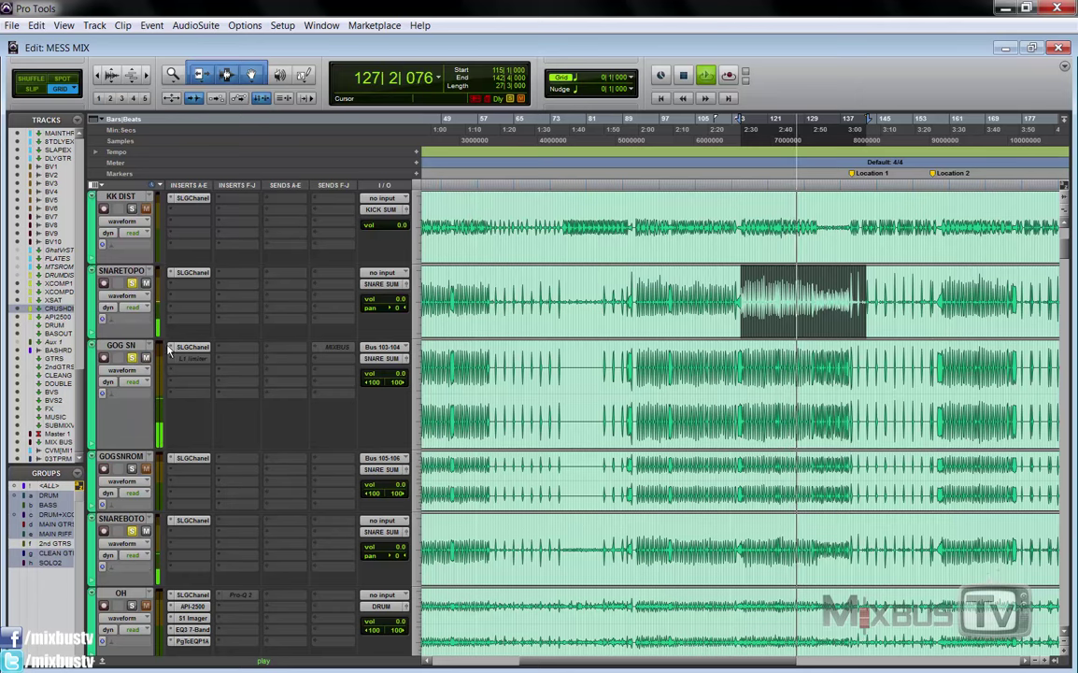
pyautogui.click(132, 531)
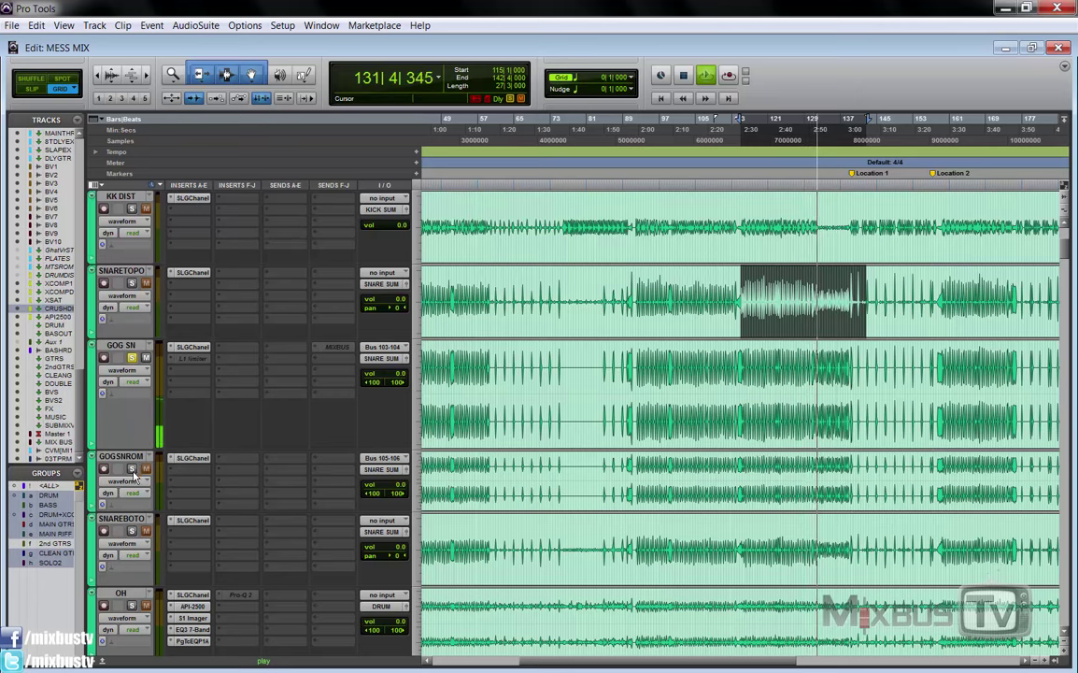
pyautogui.press('space')
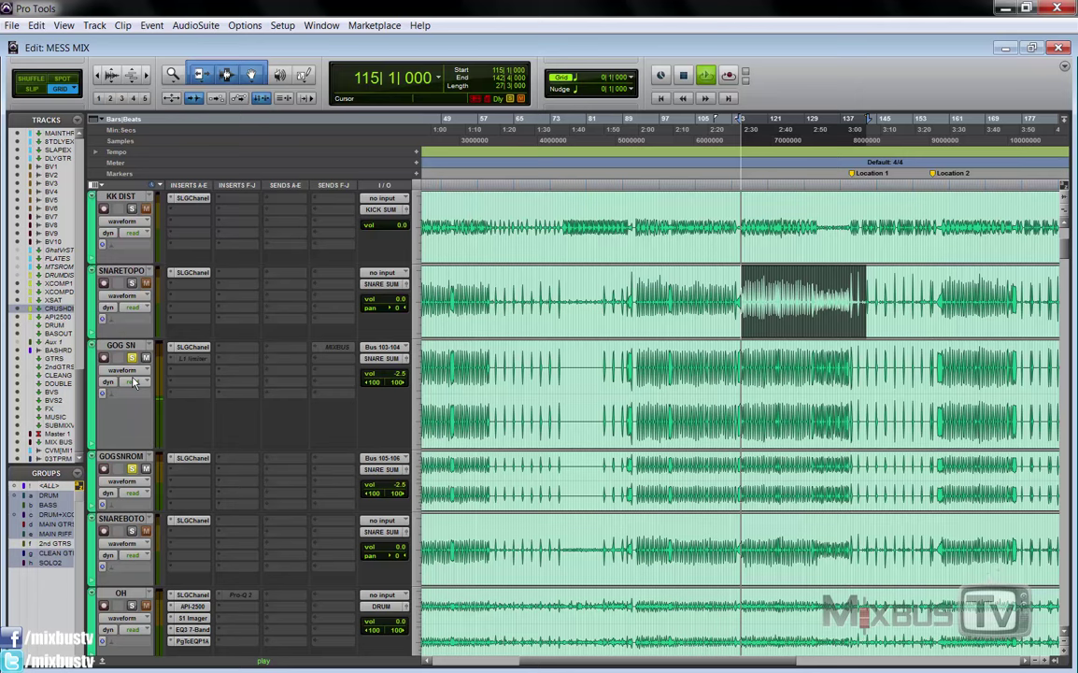
pyautogui.press('space')
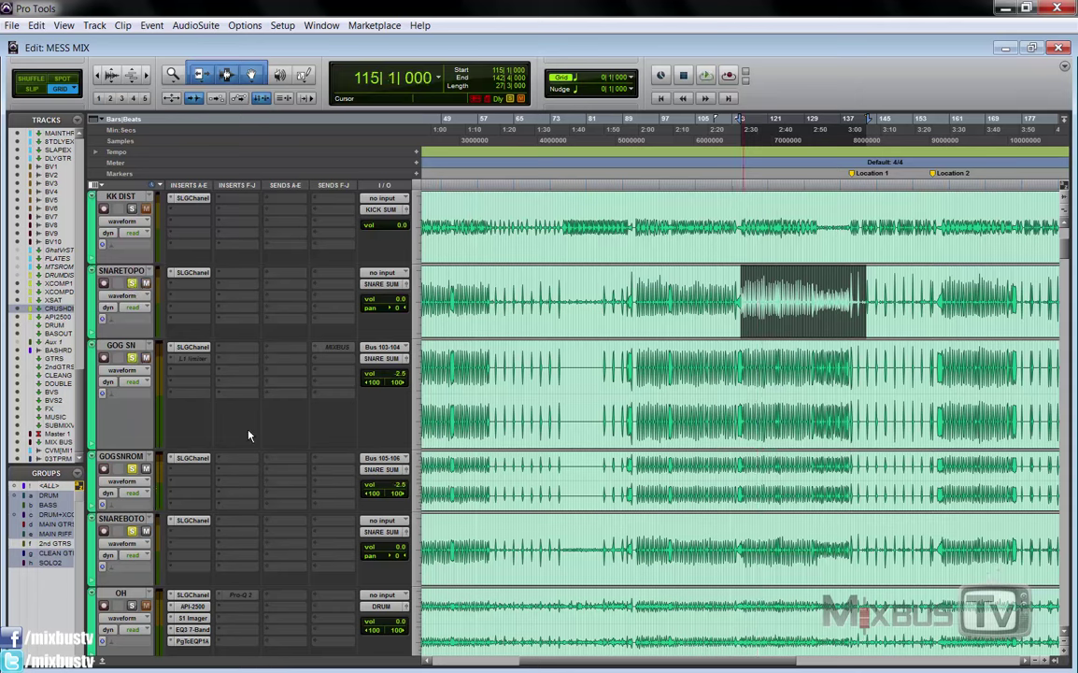
pyautogui.press('space')
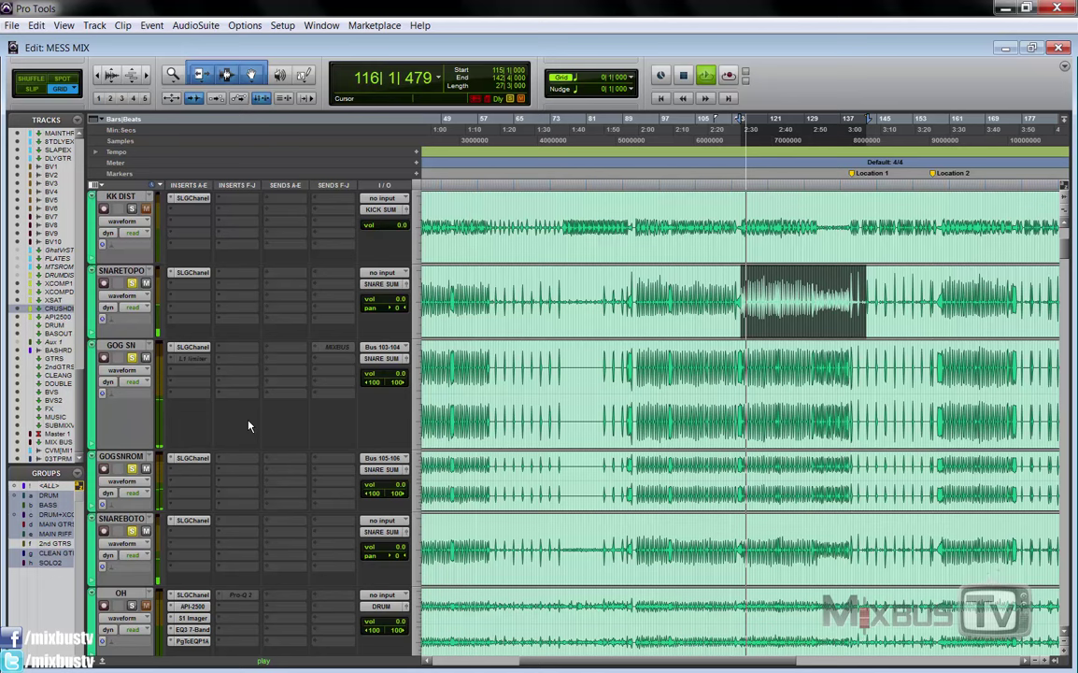
# Check the SSL G-Channel settings on SNARETOPO and GOG SN during playback.
pyautogui.click(193, 273)
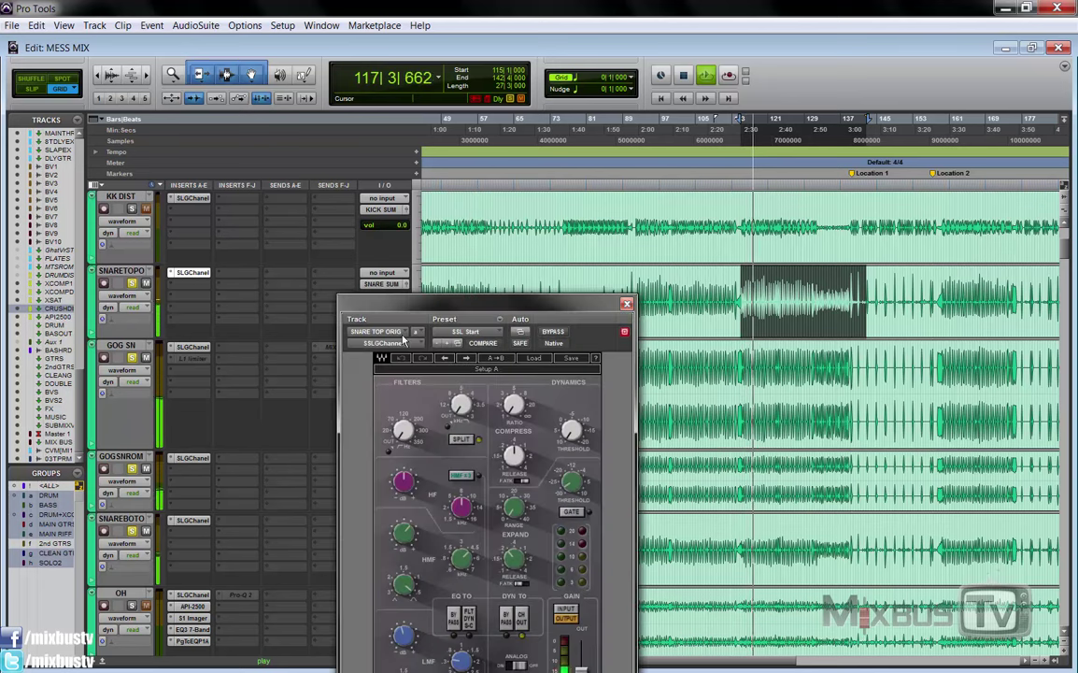
pyautogui.moveTo(477, 304); pyautogui.dragTo(480, 190)
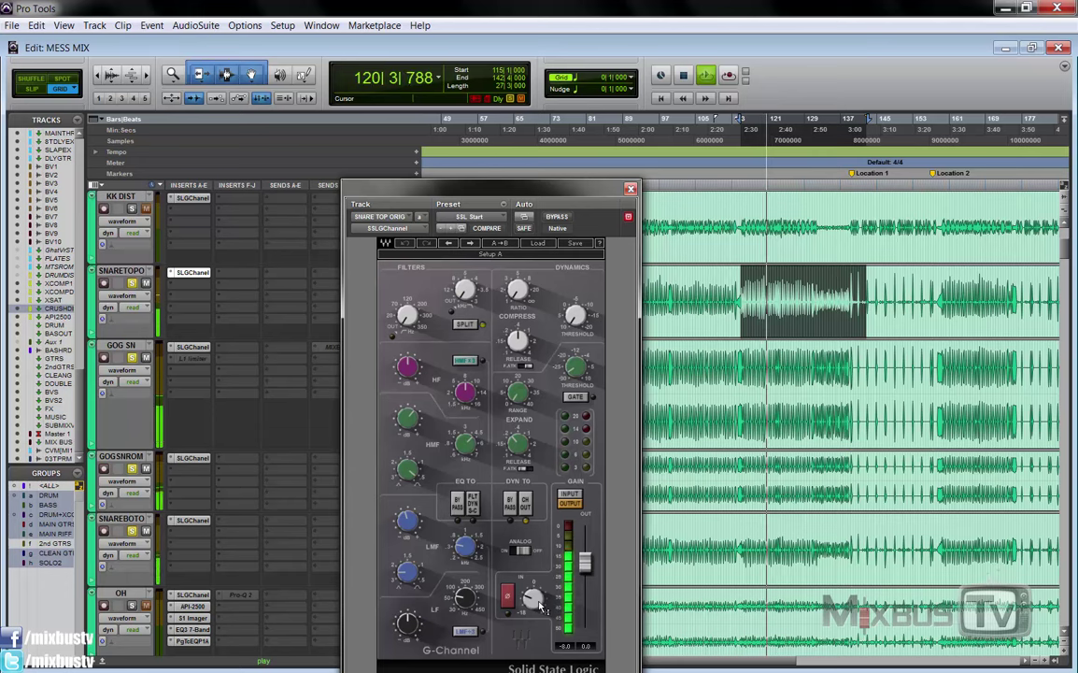
pyautogui.click(630, 188)
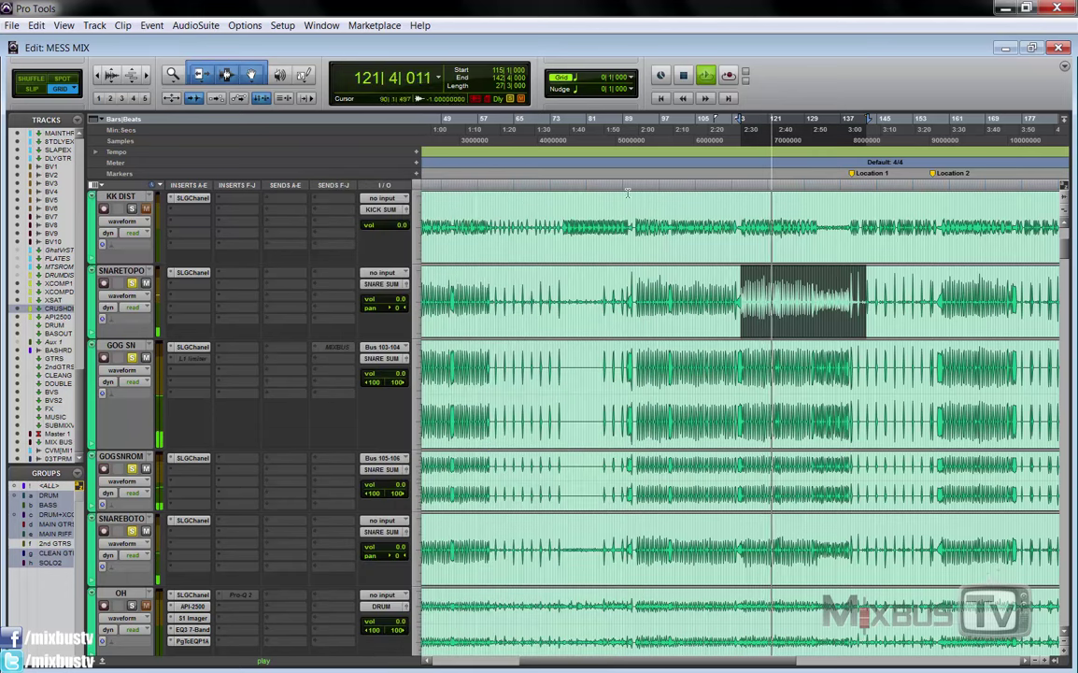
pyautogui.click(215, 348)
pyautogui.click(190, 348)
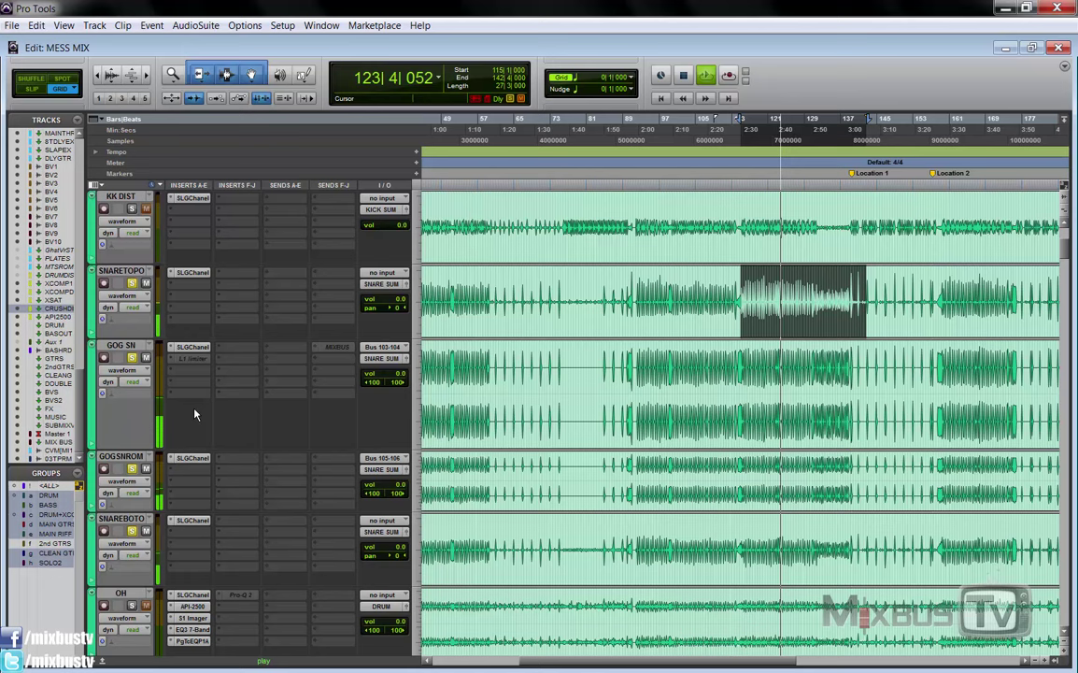
# Check the G-Channel on GOG SN ROOM and SNAREBOTO, then stop playback at bar 115.
pyautogui.click(193, 458)
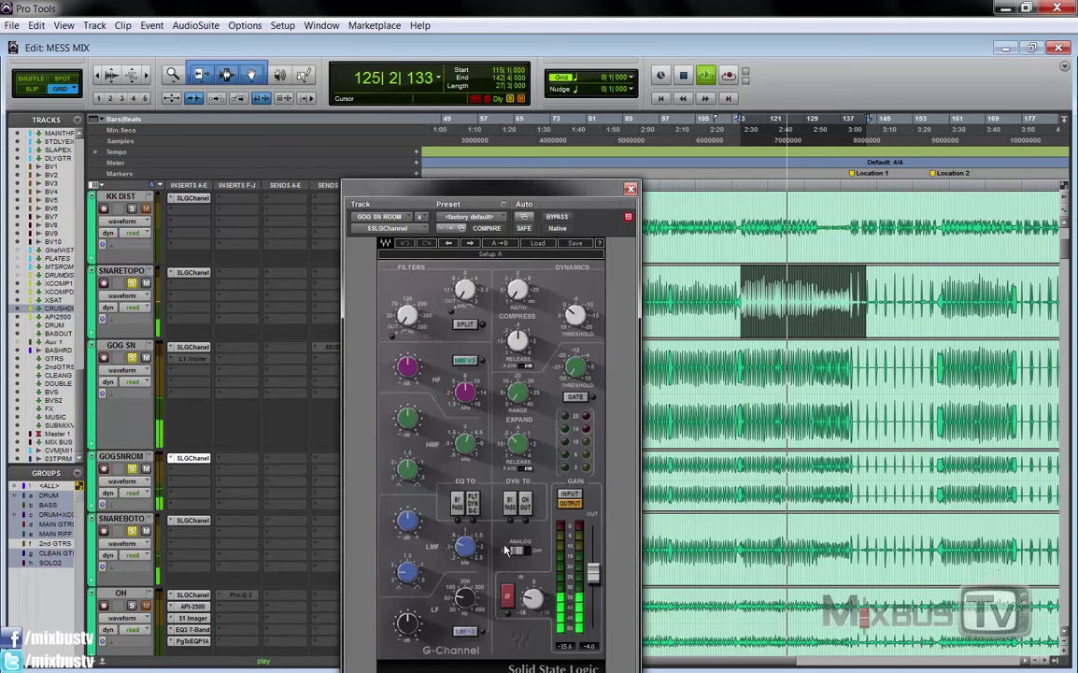
pyautogui.click(192, 460)
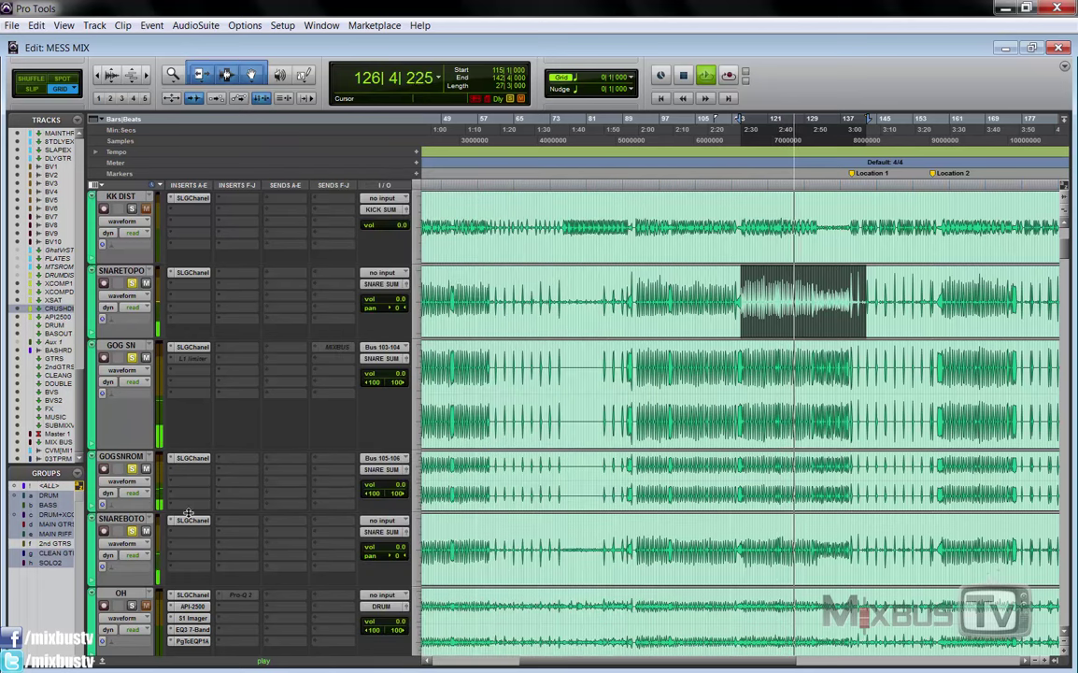
pyautogui.click(191, 520)
pyautogui.click(190, 522)
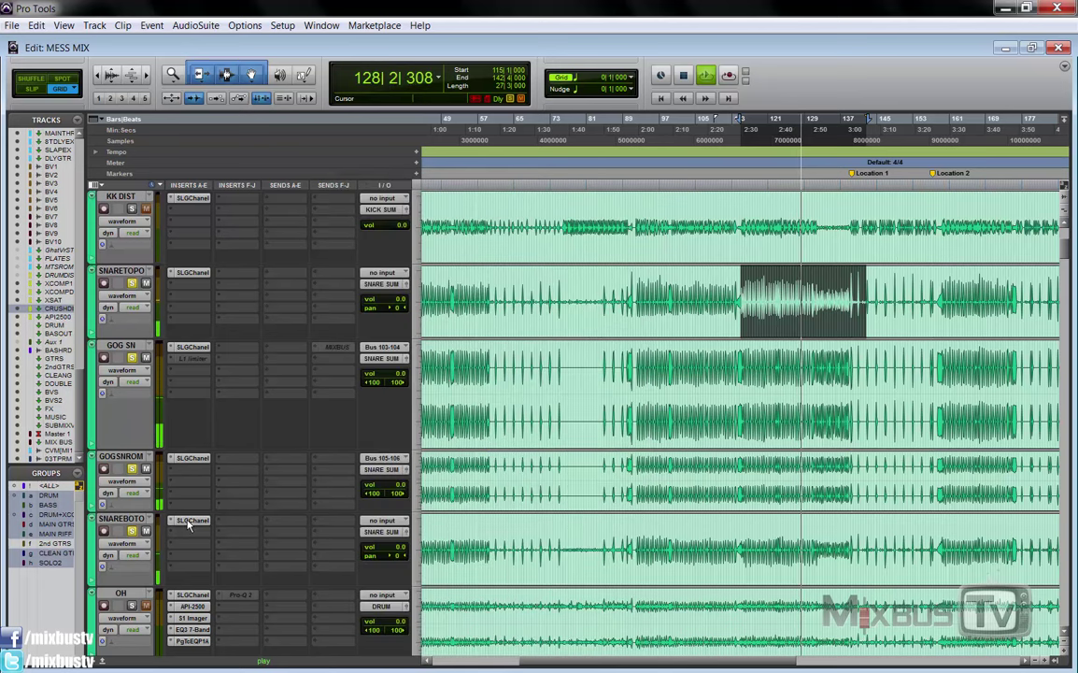
pyautogui.click(190, 522)
pyautogui.press('space')
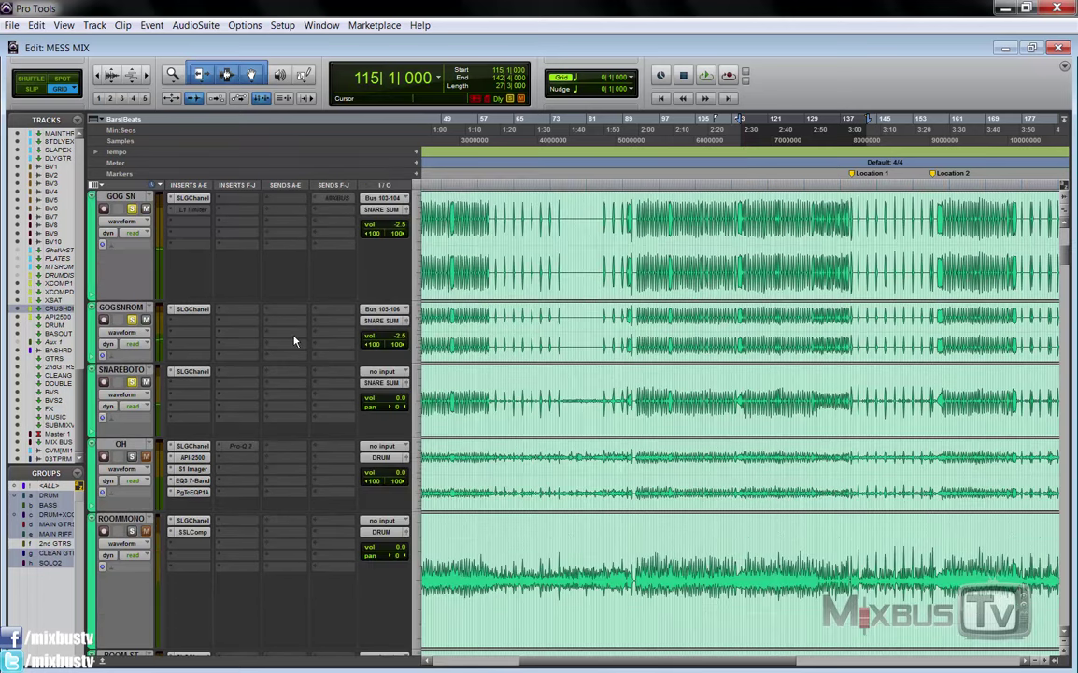
# Select SN SUM and inspect its SSL channel strip during playback.
pyautogui.scroll(-10, 294, 341)
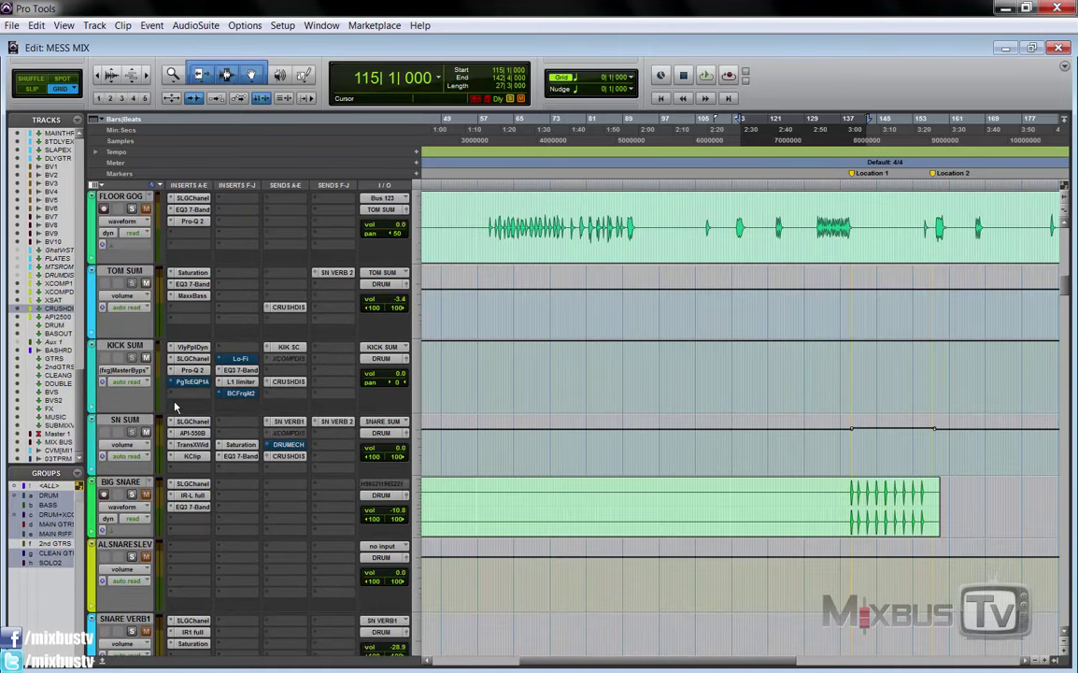
pyautogui.press('space')
pyautogui.click(124, 420)
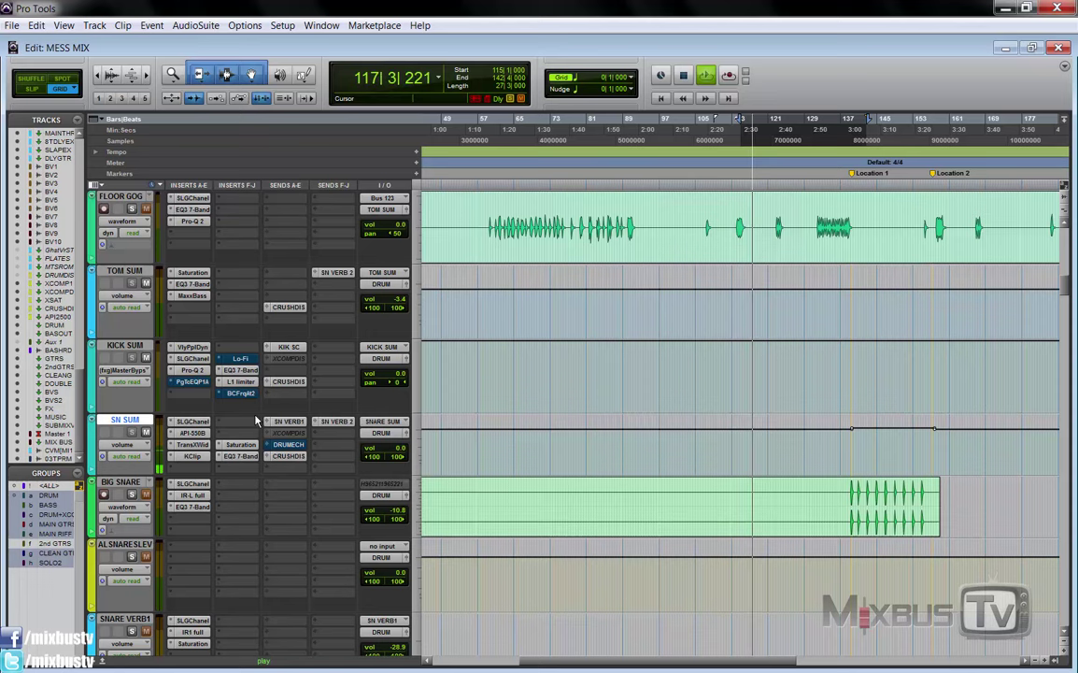
pyautogui.click(193, 421)
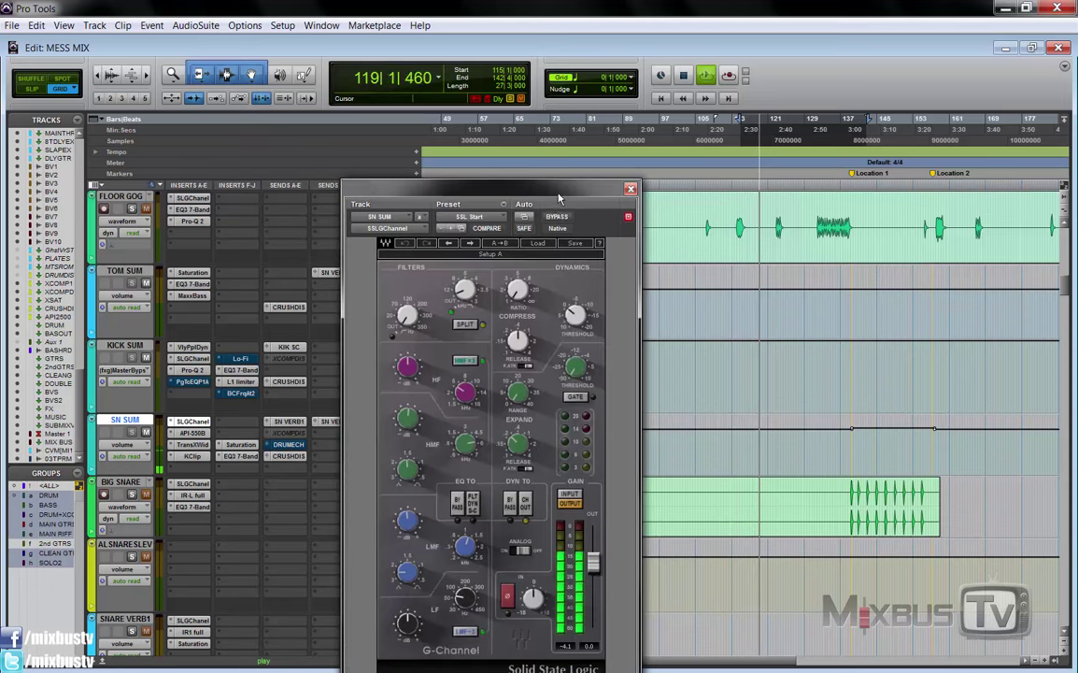
pyautogui.moveTo(558, 199); pyautogui.dragTo(570, 154)
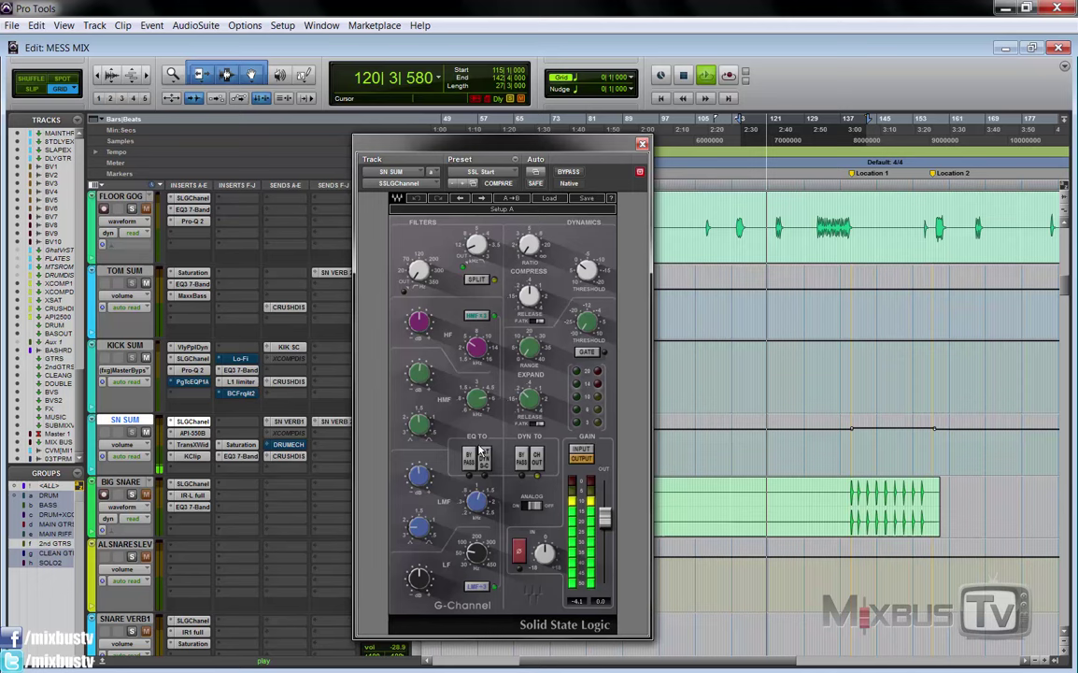
pyautogui.press('space')
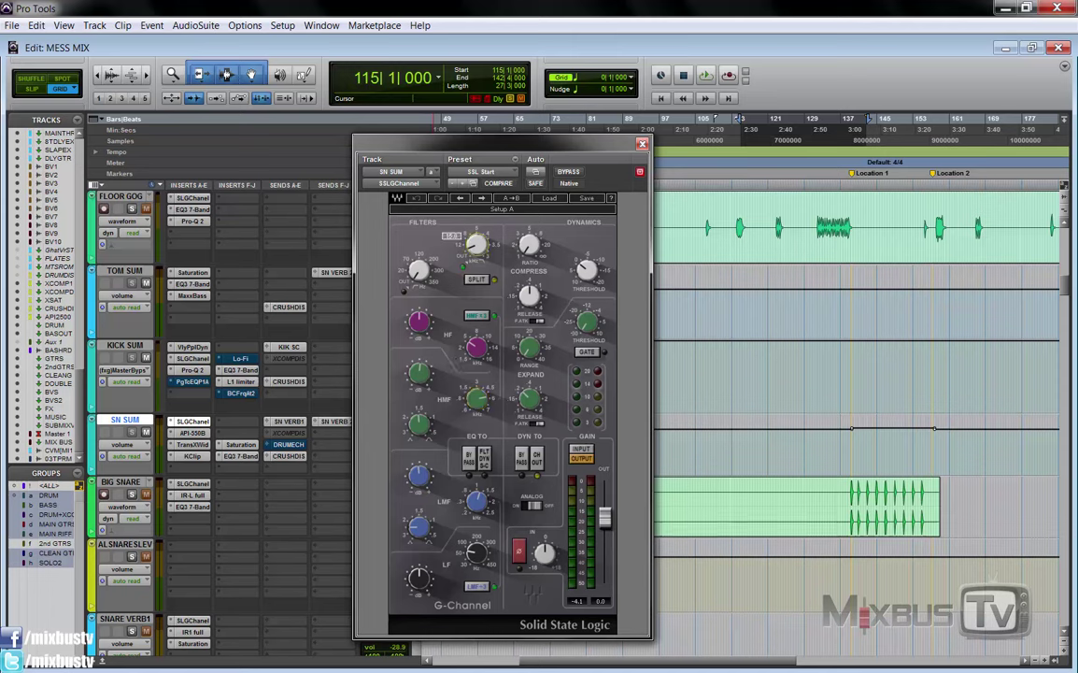
# Compare SN SUM's API 550B EQ bypassed and active during playback, leaving it enabled.
pyautogui.press('space')
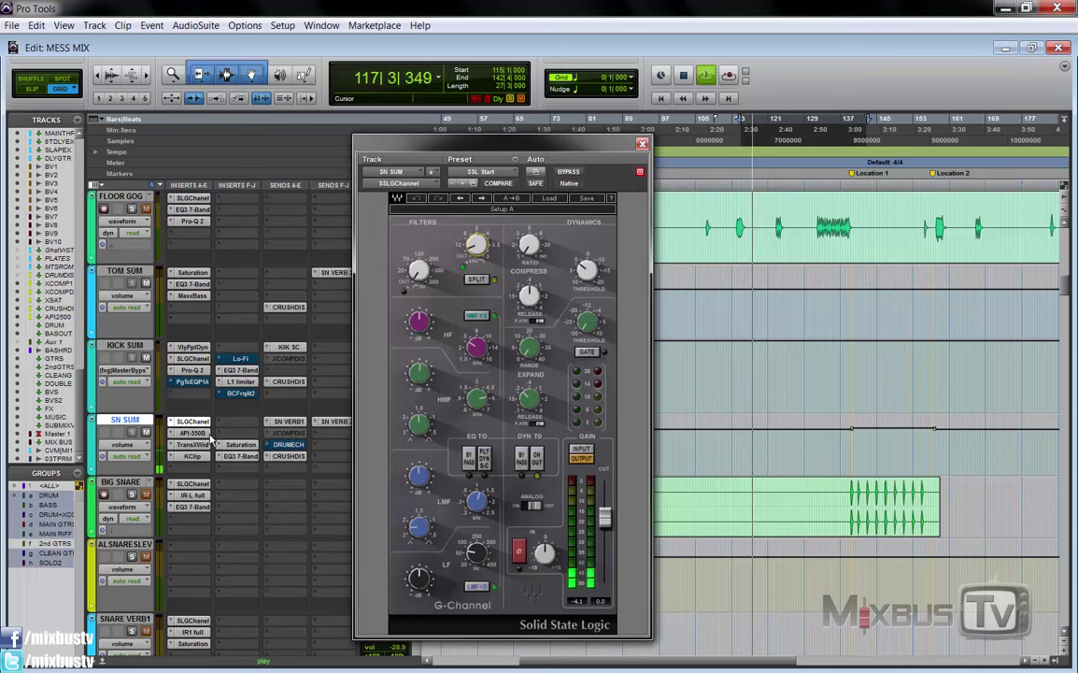
pyautogui.click(206, 434)
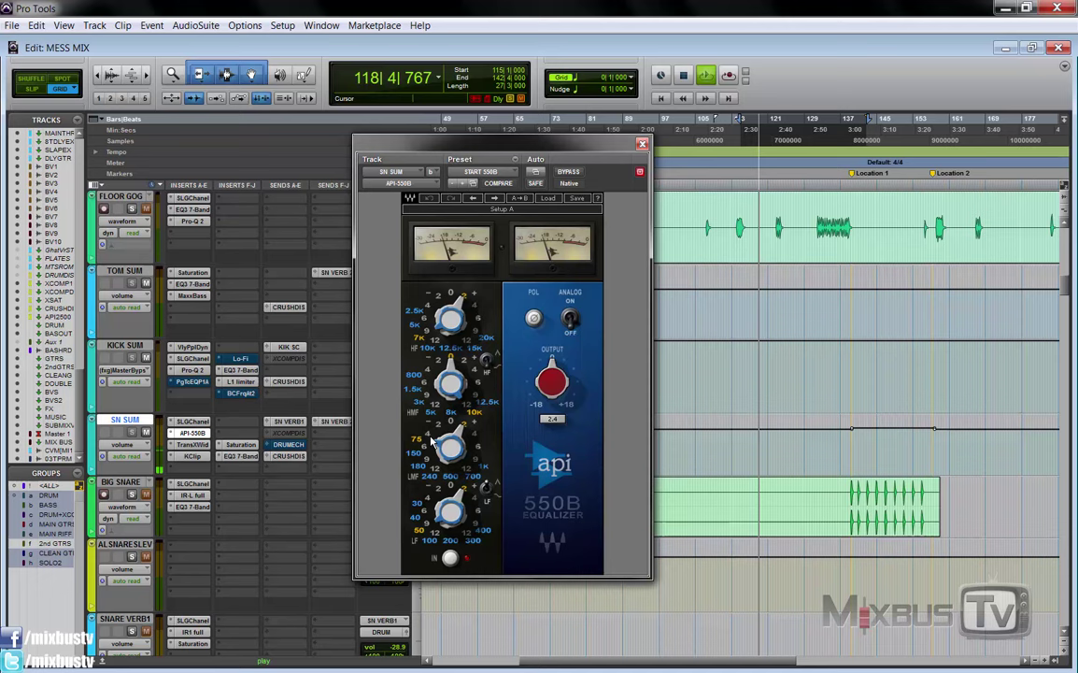
pyautogui.click(569, 173)
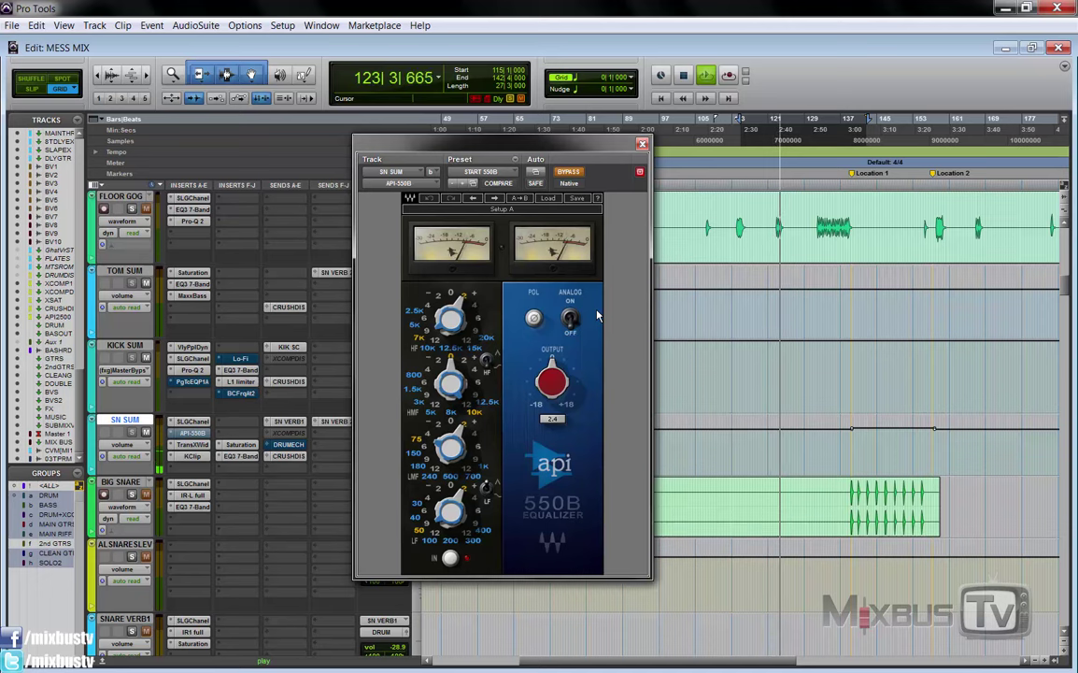
pyautogui.click(569, 174)
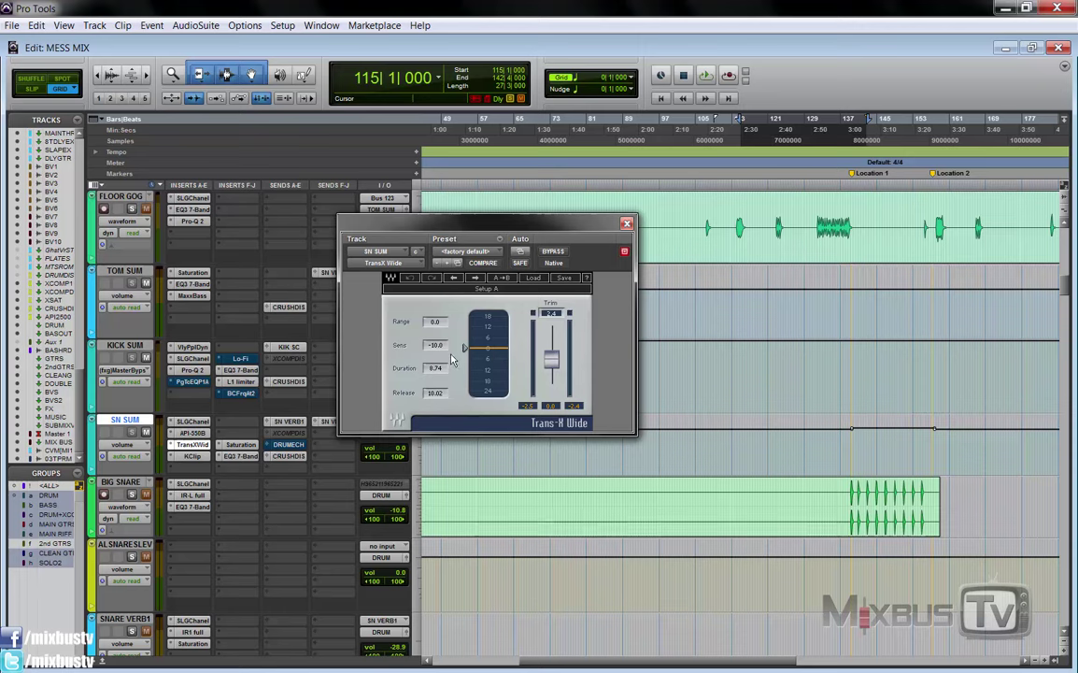
pyautogui.press('space')
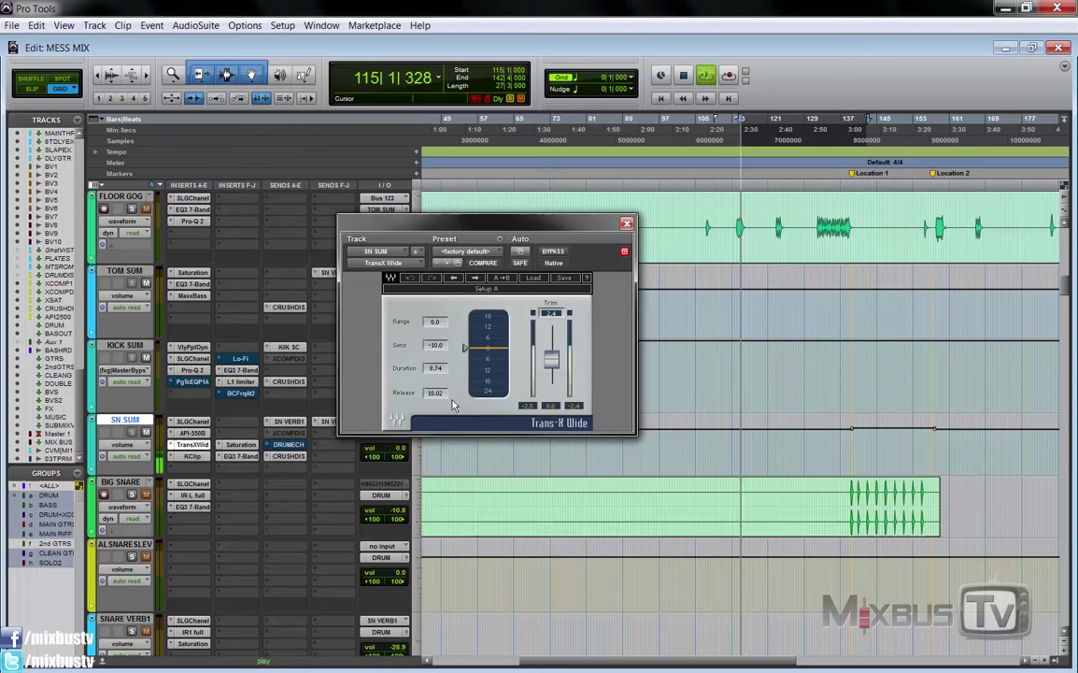
# Open SN SUM's KClip clipper, play the snare, then bypass it for comparison.
pyautogui.press('space')
pyautogui.click(191, 456)
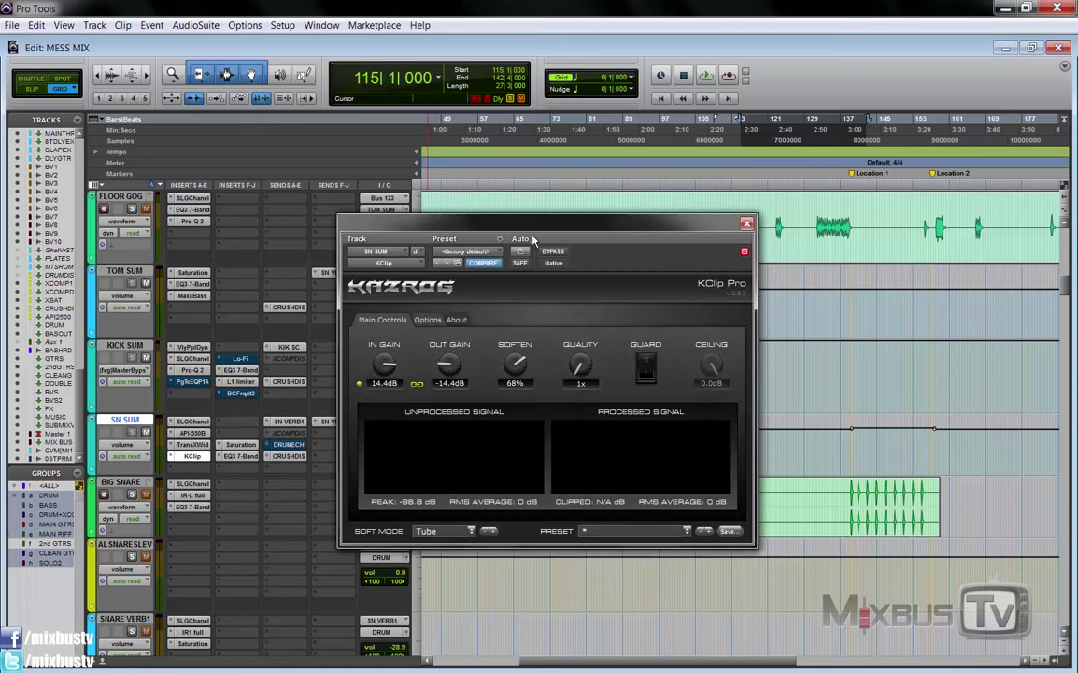
pyautogui.moveTo(533, 225); pyautogui.dragTo(529, 193)
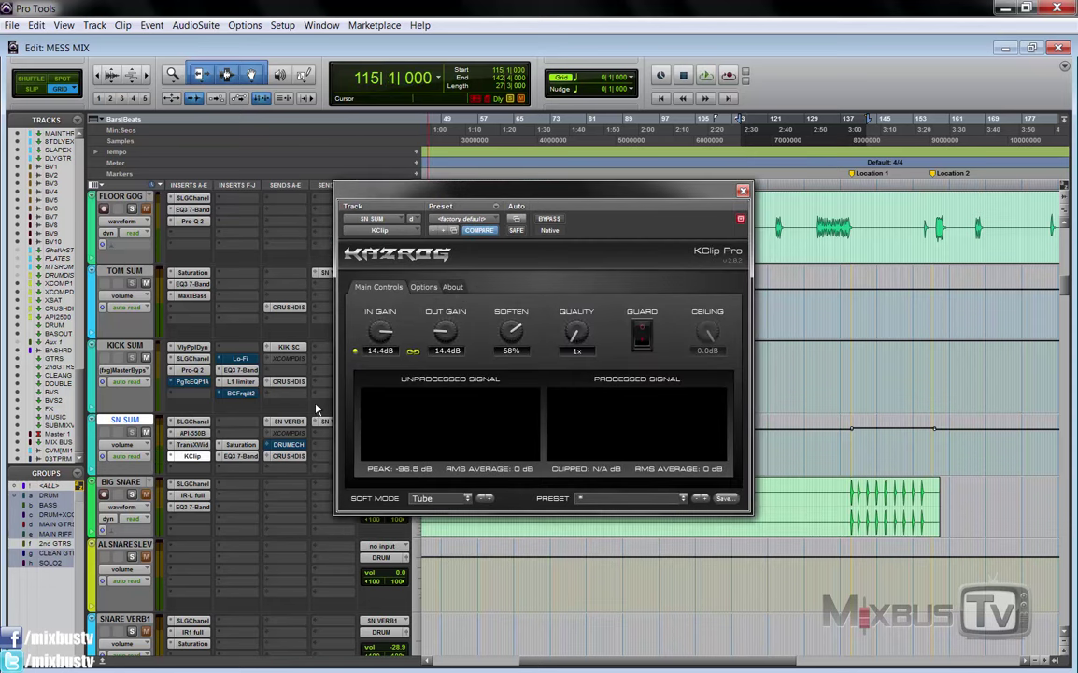
pyautogui.press('space')
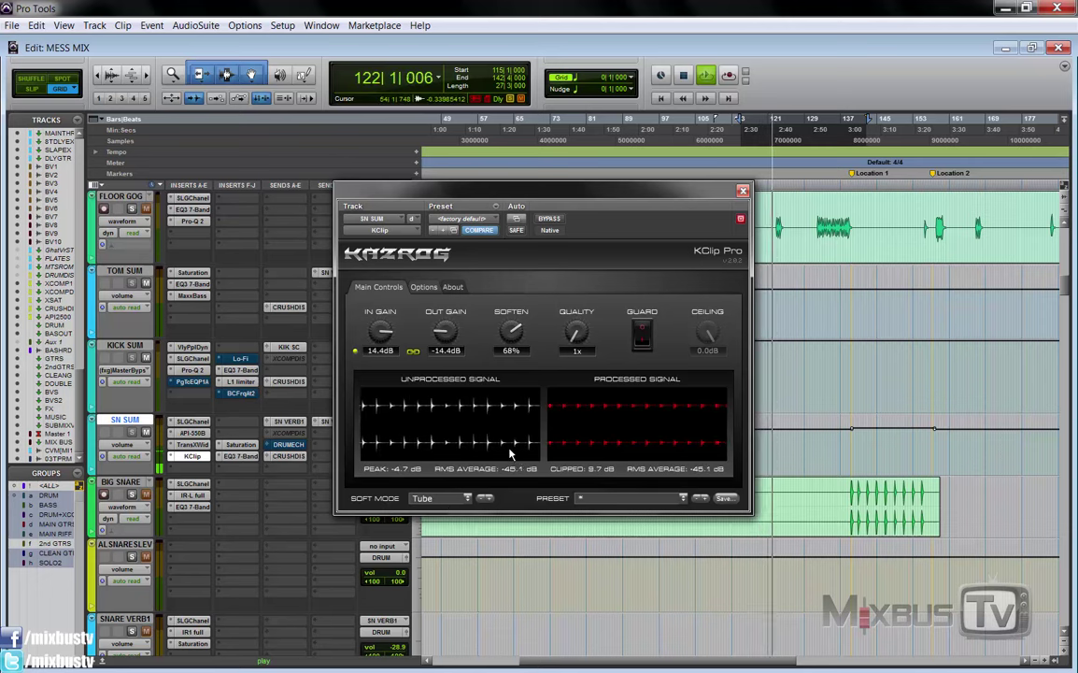
pyautogui.press('space')
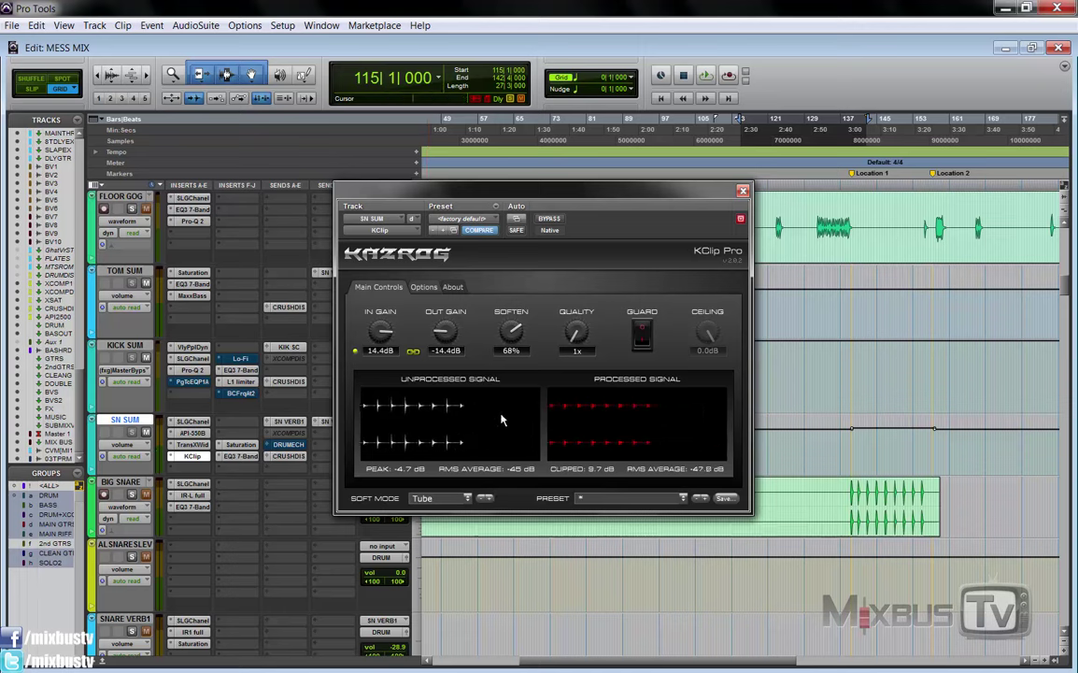
pyautogui.click(551, 219)
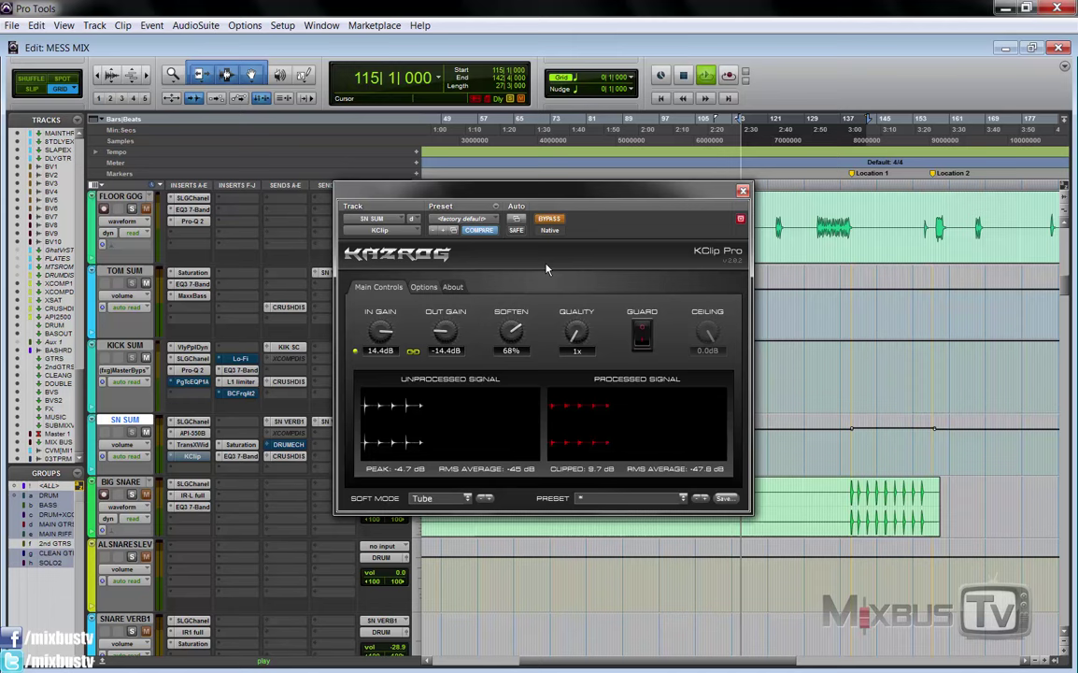
pyautogui.press('space')
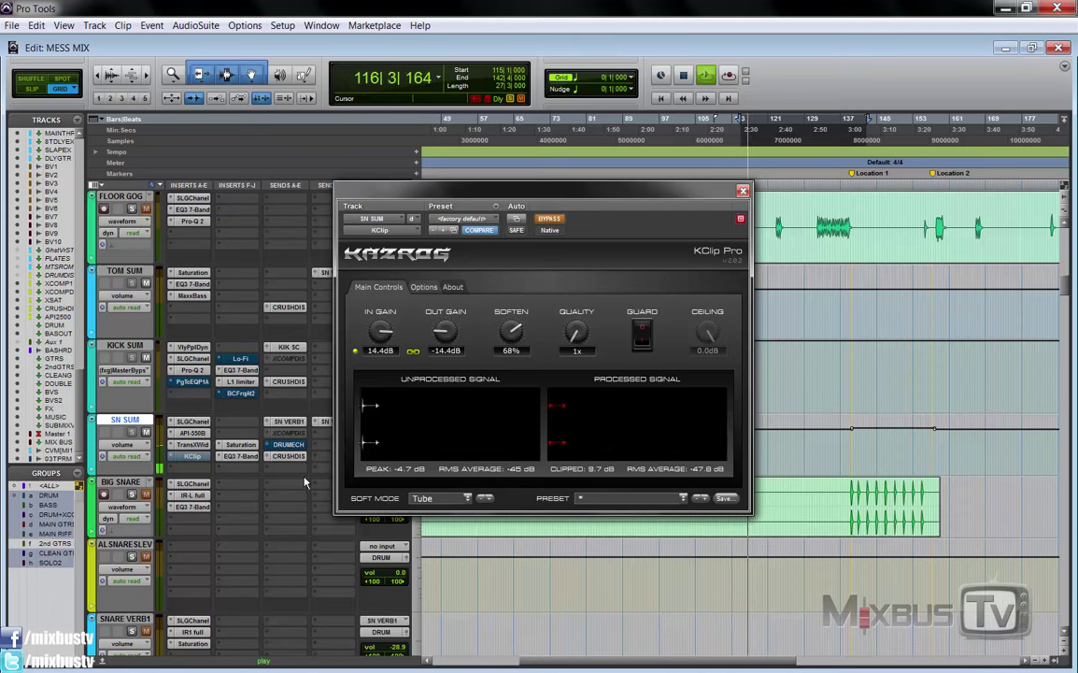
# Make SN SUM taller, A/B the KClip again leaving it active, then open Saturation.
pyautogui.moveTo(302, 476); pyautogui.dragTo(299, 547)
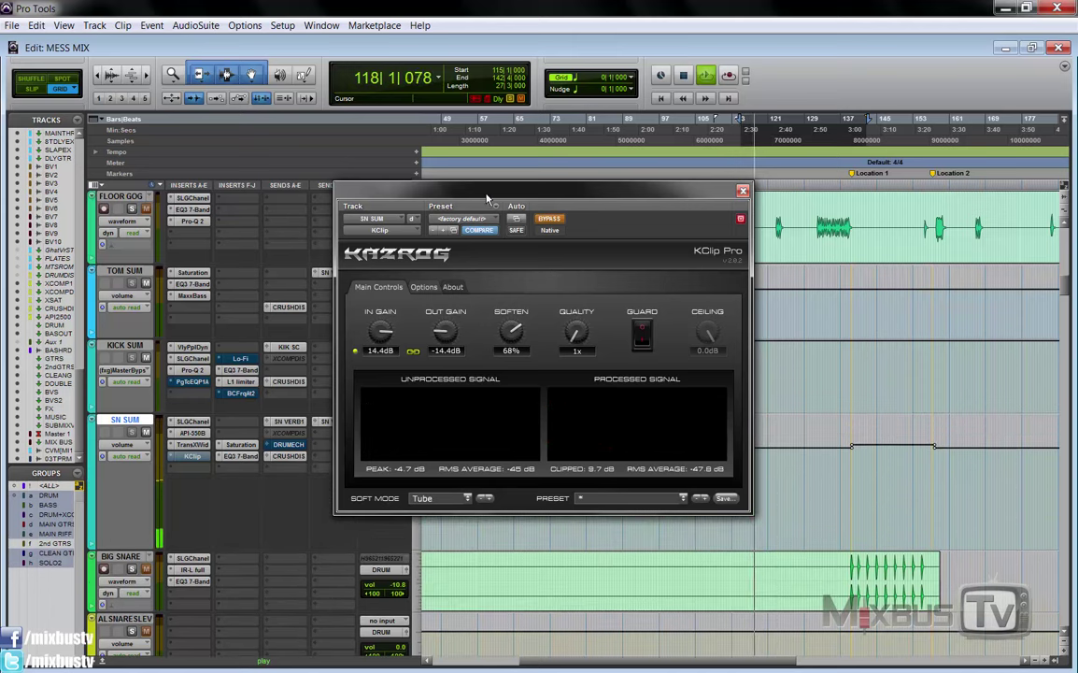
pyautogui.moveTo(487, 199); pyautogui.dragTo(577, 190)
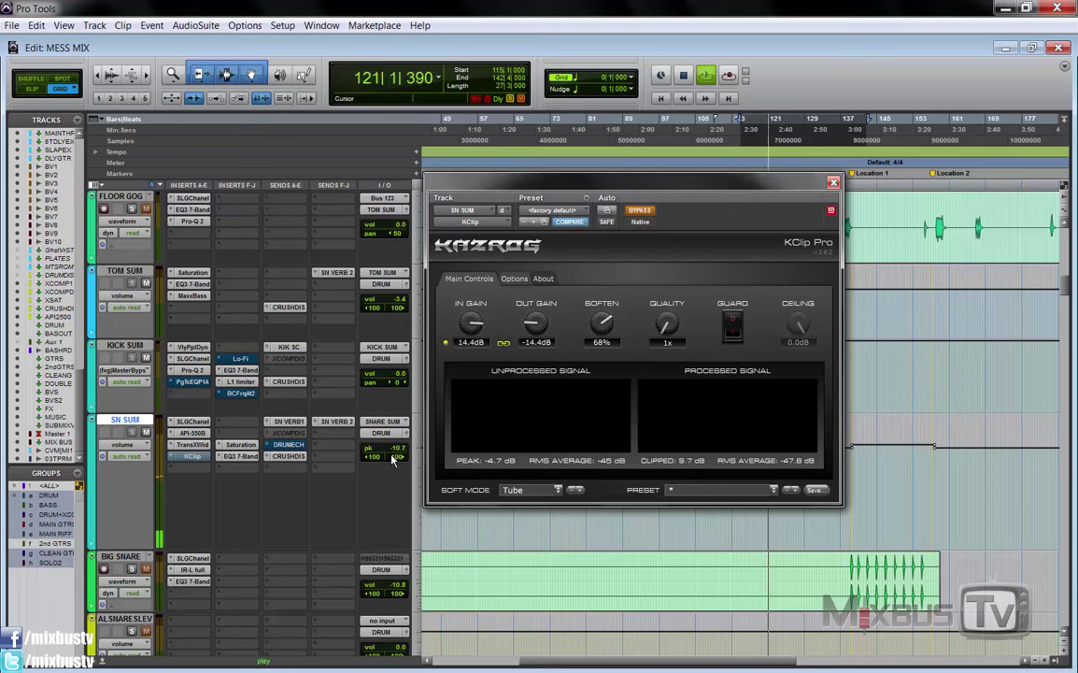
pyautogui.click(641, 211)
pyautogui.press('space')
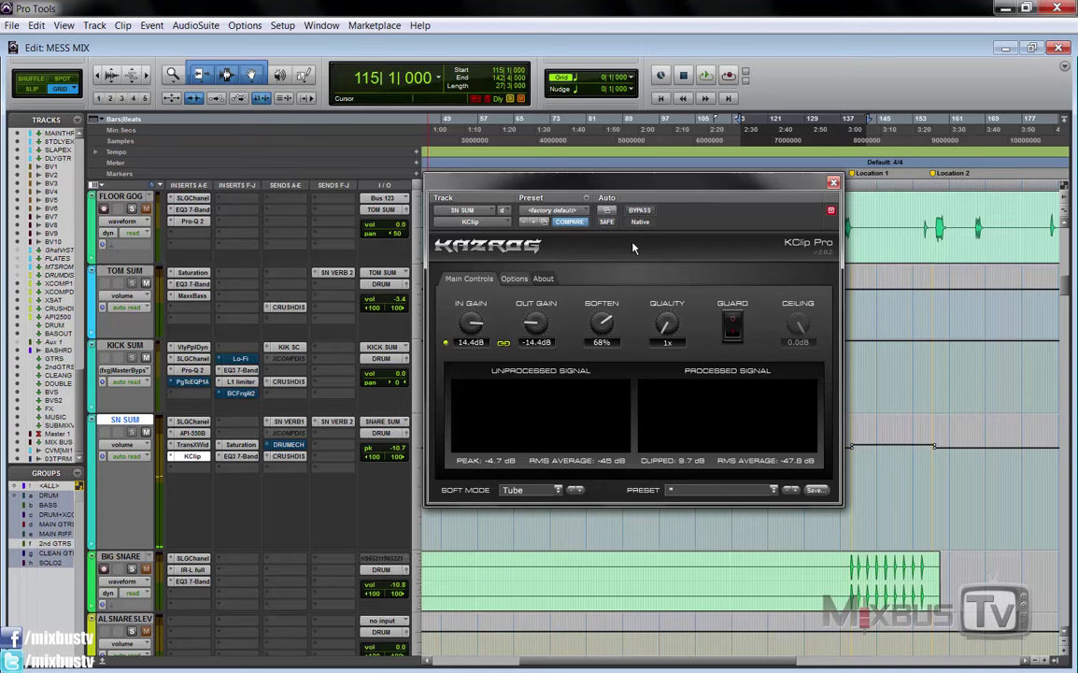
pyautogui.press('space')
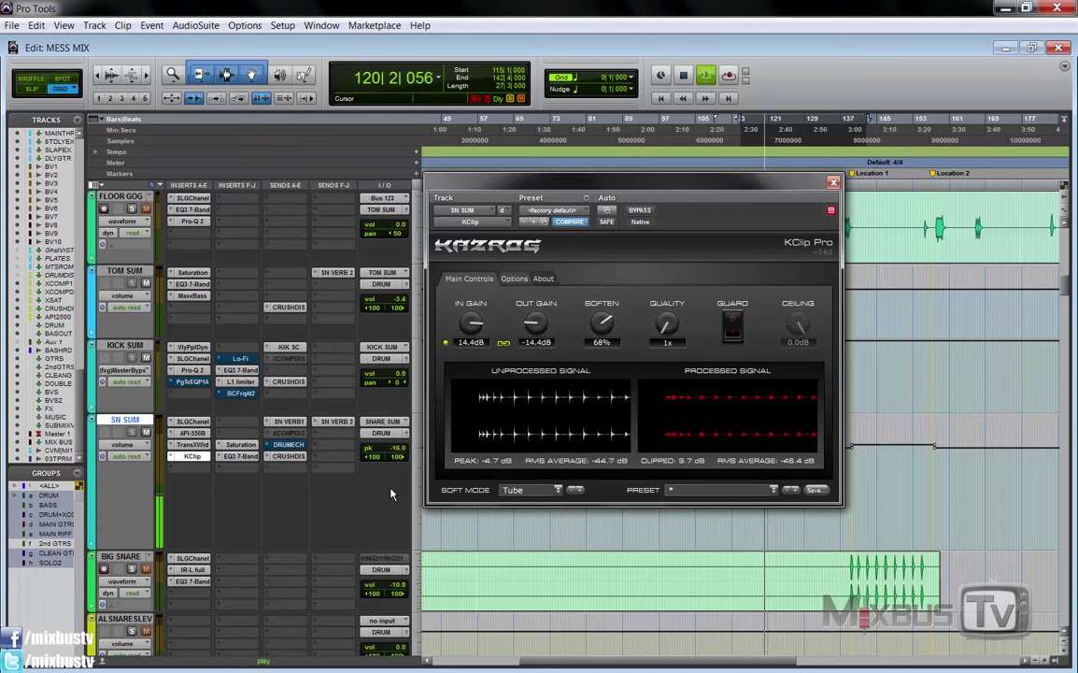
pyautogui.click(643, 211)
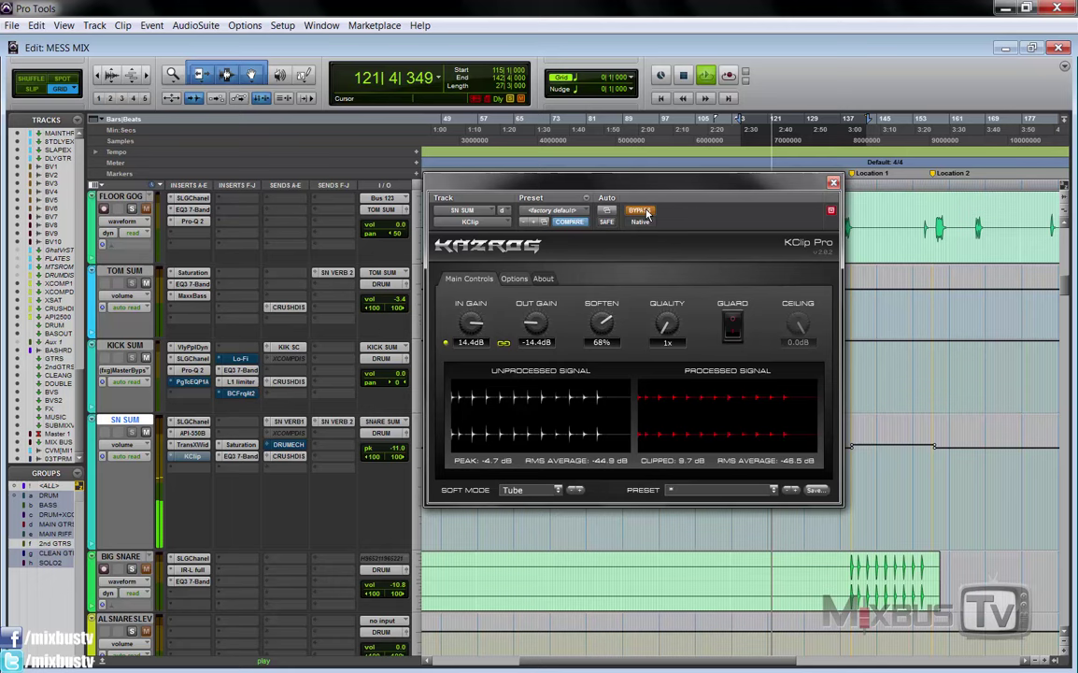
pyautogui.click(644, 214)
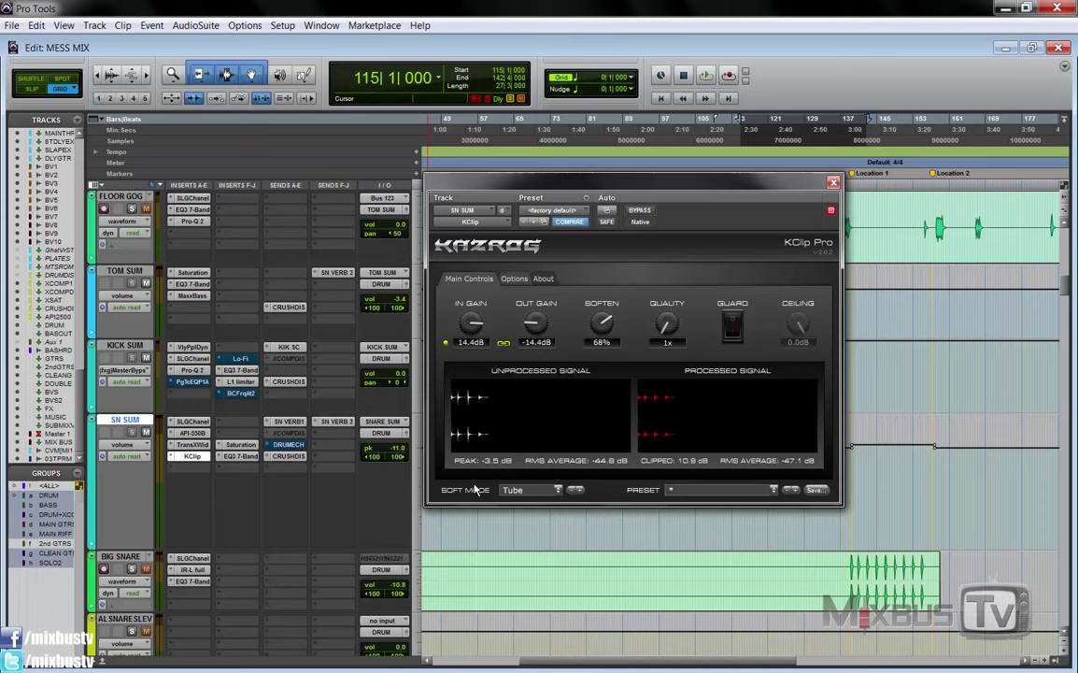
pyautogui.click(240, 443)
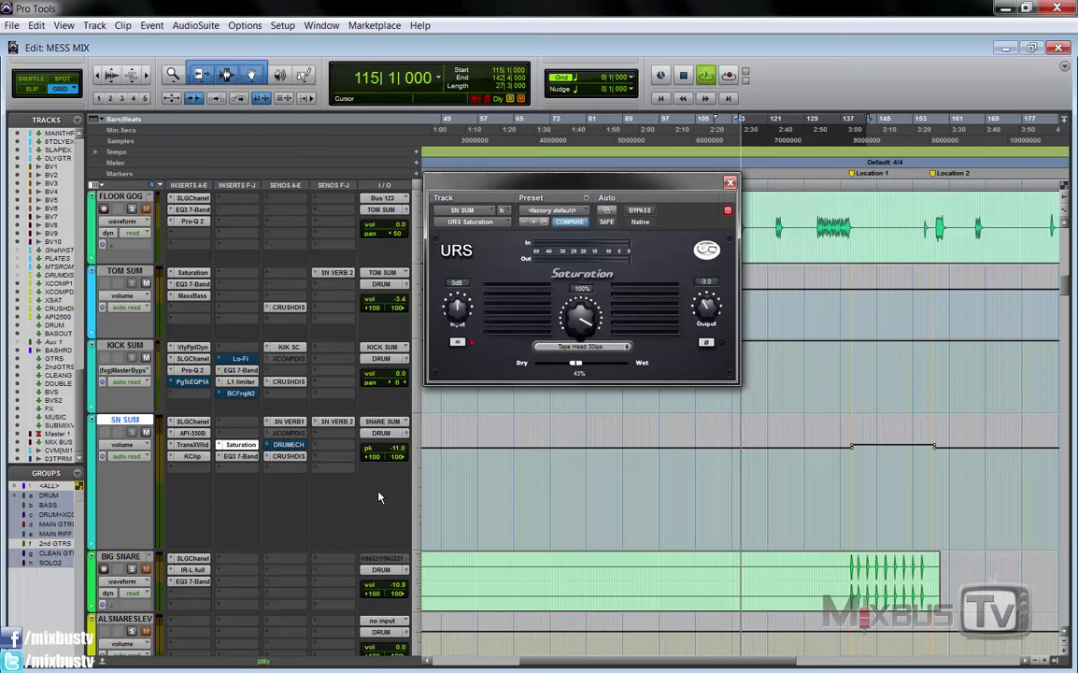
# Compare the SN SUM URS Saturation bypassed and active during playback.
pyautogui.press('space')
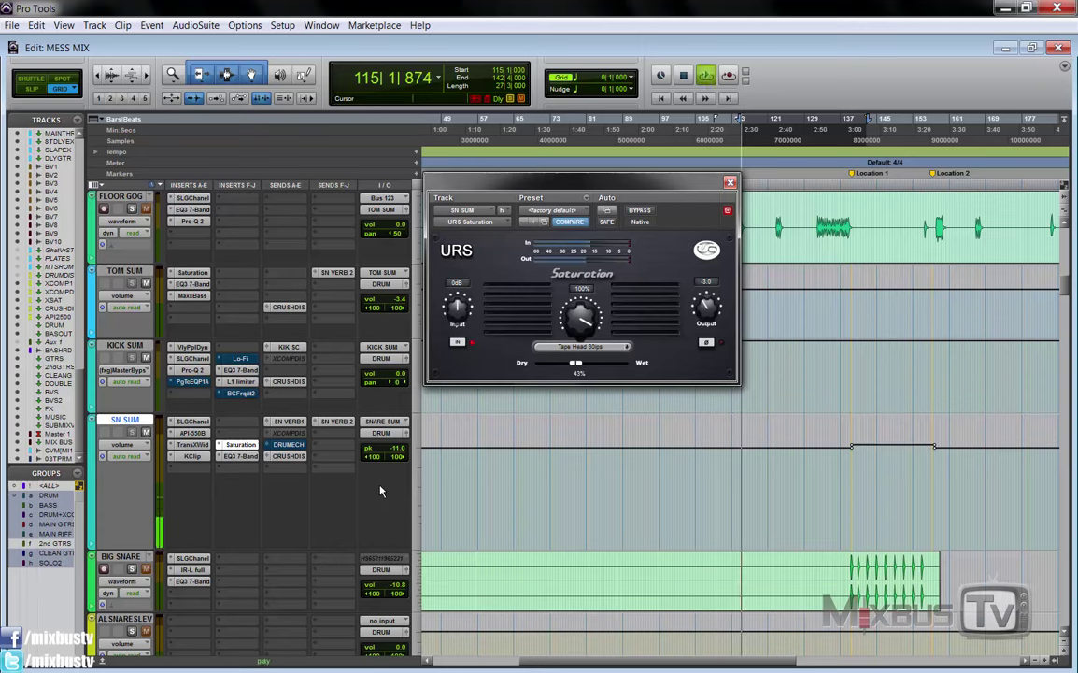
pyautogui.click(639, 211)
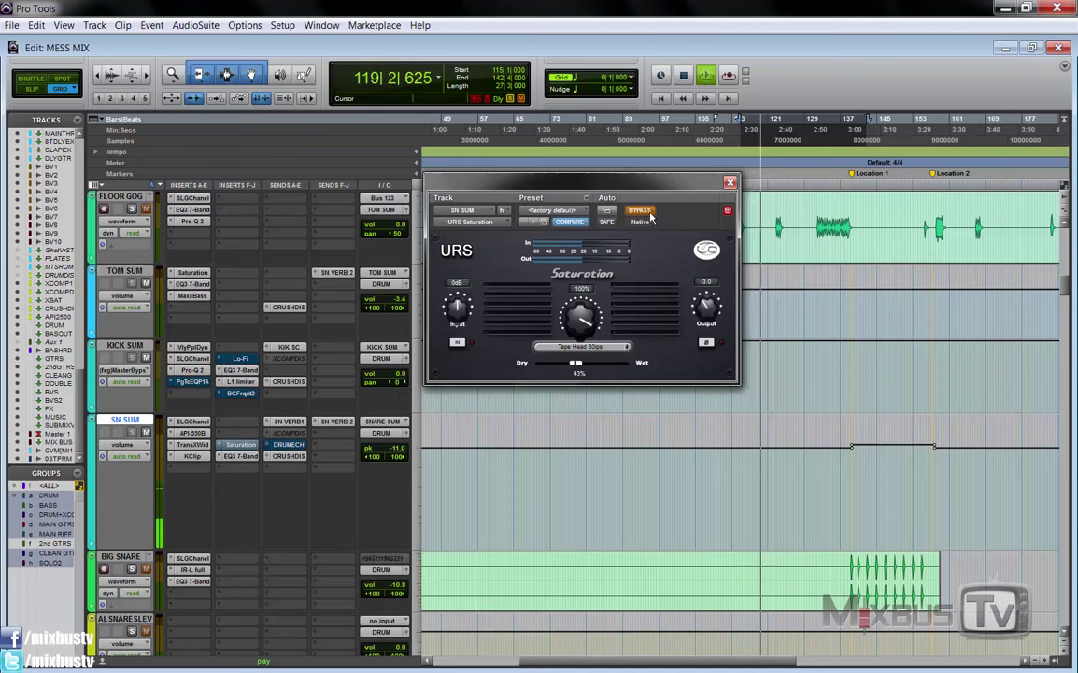
pyautogui.click(641, 211)
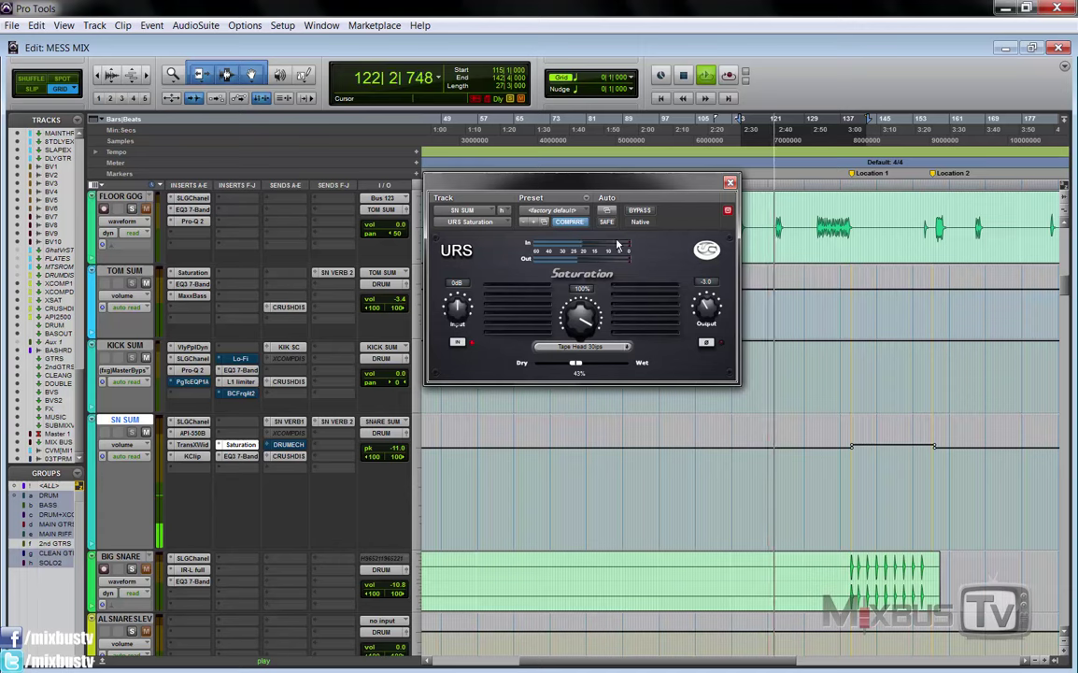
pyautogui.press('space')
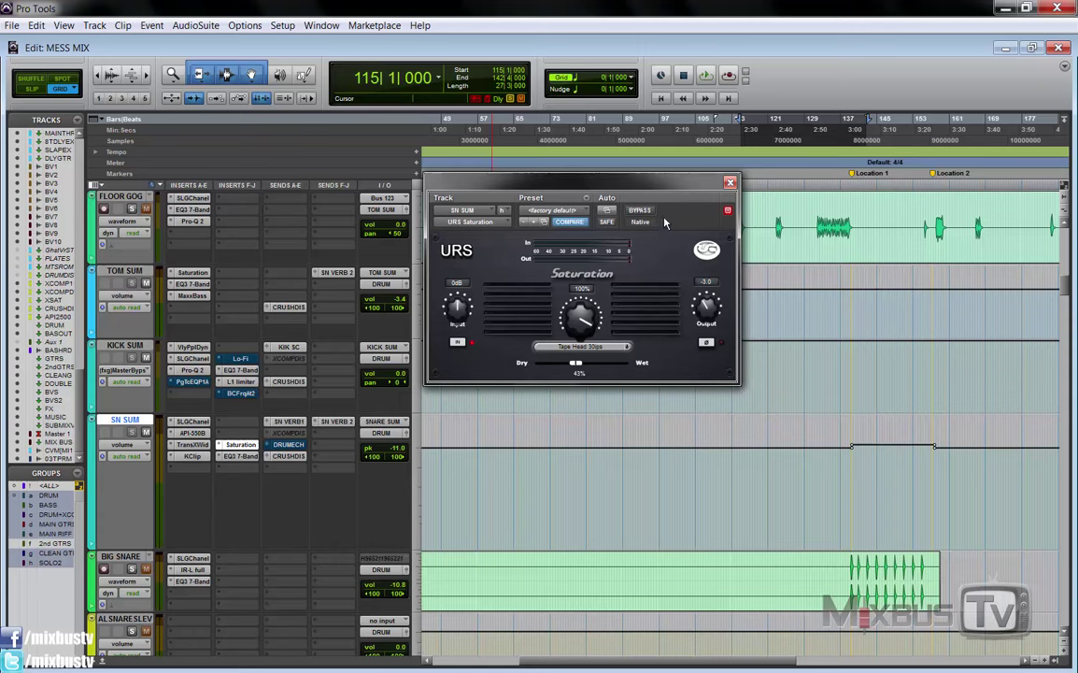
# Replay the snare without saturation, re-enable it, reset the peak meter, and open the EQ3 7-Band.
pyautogui.keyDown('ctrl'); pyautogui.click(218, 446); pyautogui.keyUp('ctrl')
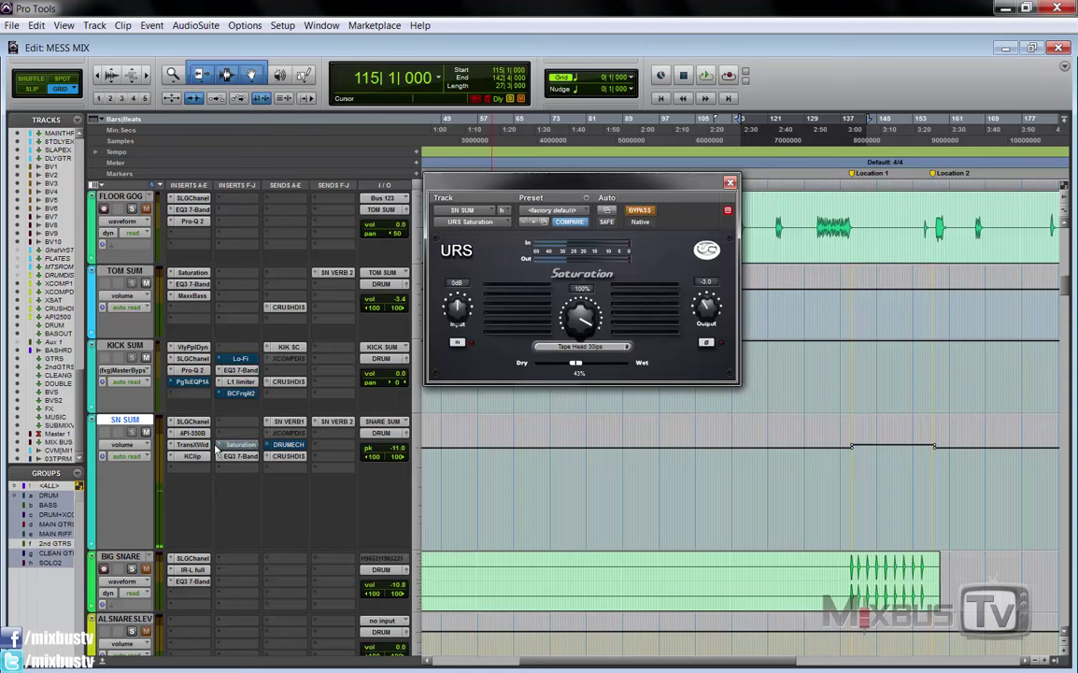
pyautogui.press('space')
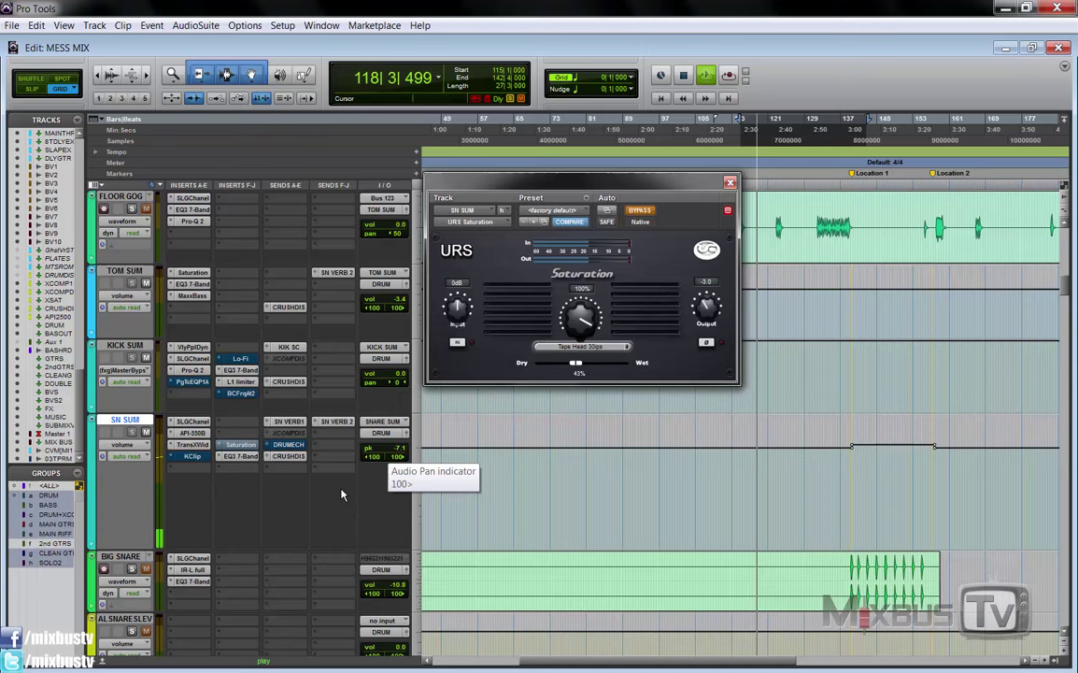
pyautogui.keyDown('ctrl'); pyautogui.click(240, 445); pyautogui.keyUp('ctrl')
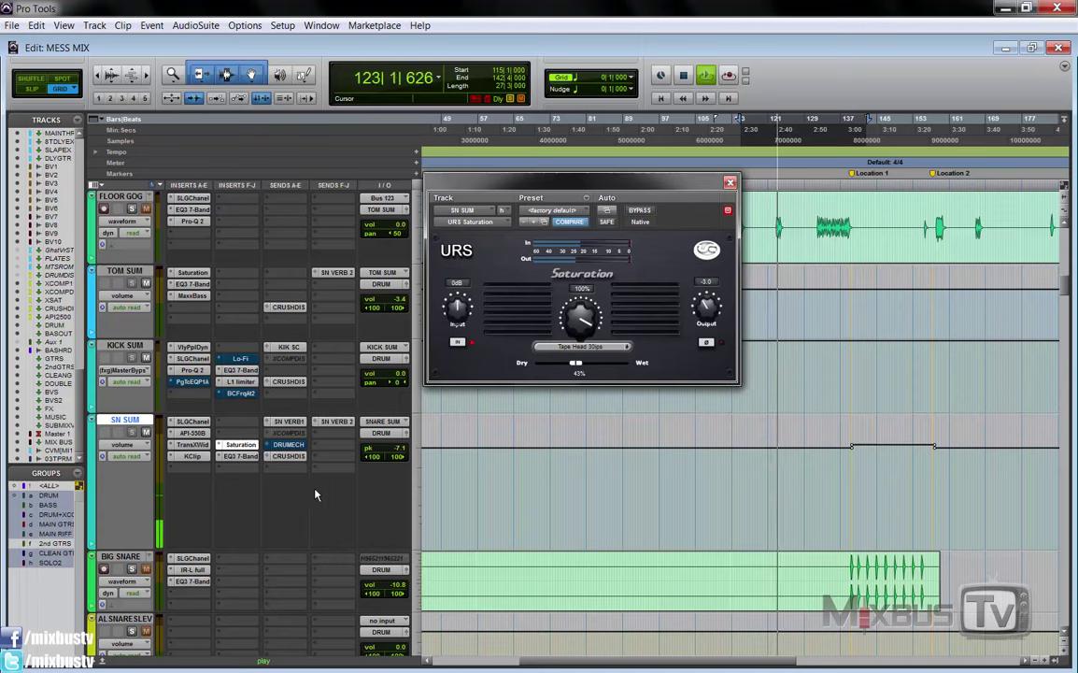
pyautogui.press('space')
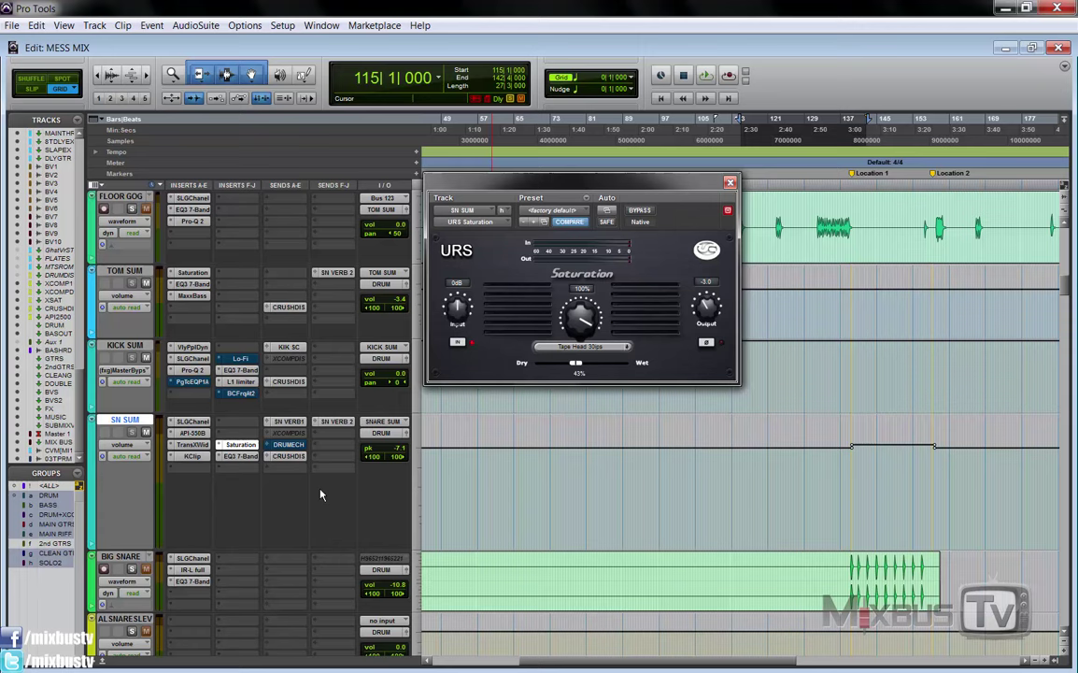
pyautogui.click(392, 460)
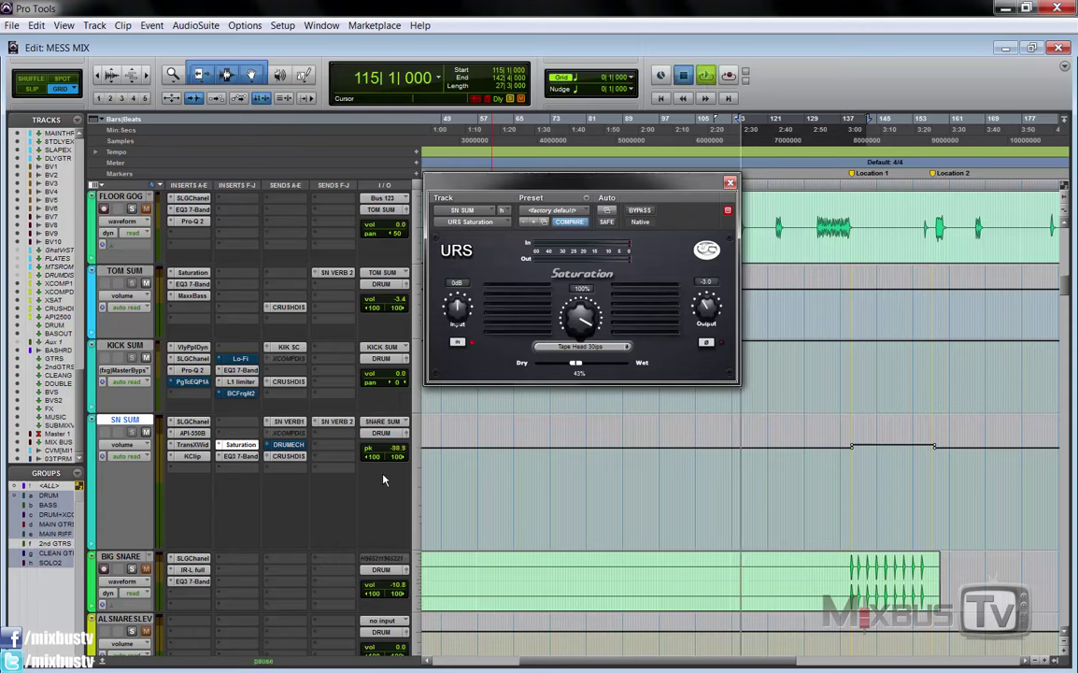
pyautogui.press('space')
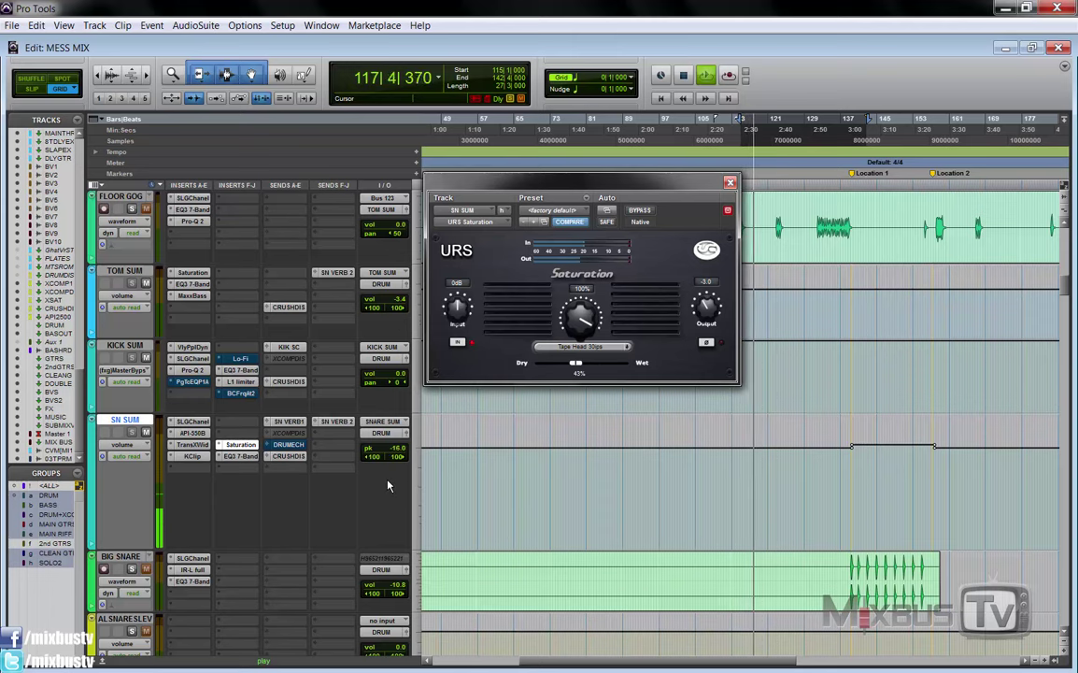
pyautogui.click(240, 456)
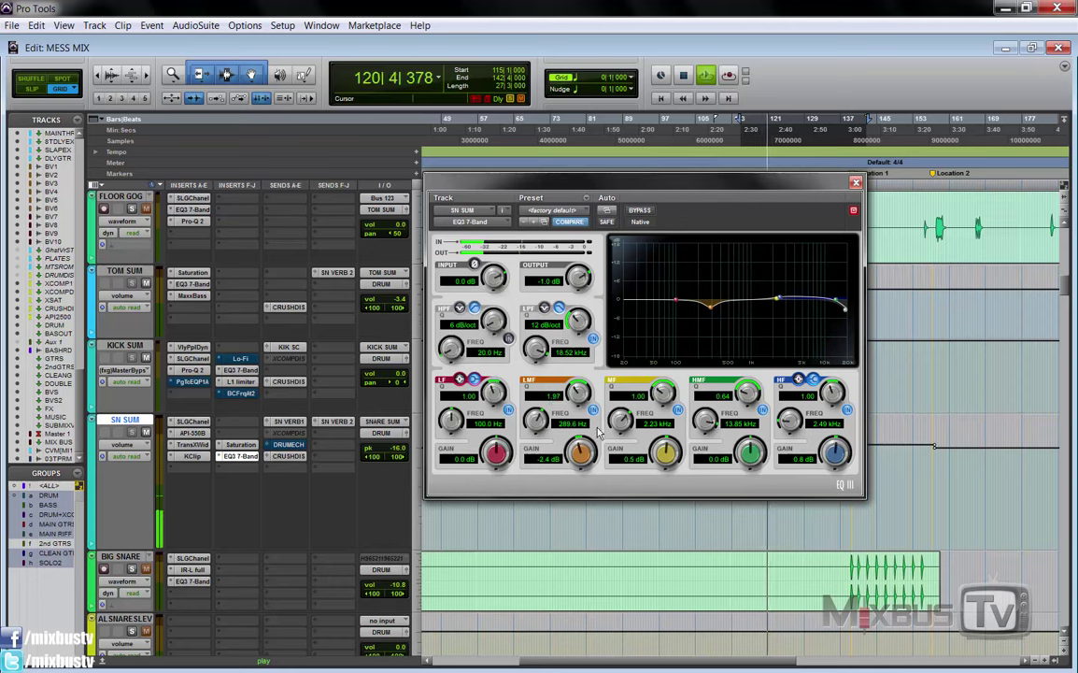
# Stop the mix, scroll the Edit window down to the CRUSHDISTRO bus, and resume playback.
pyautogui.press('space')
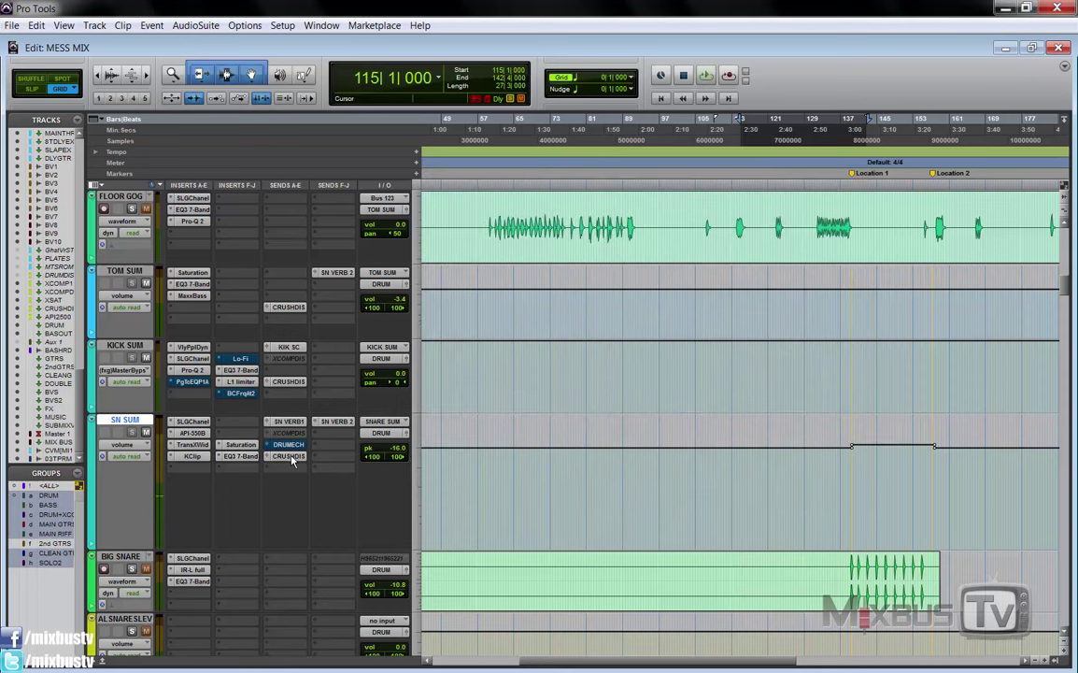
pyautogui.scroll(-15, 304, 496)
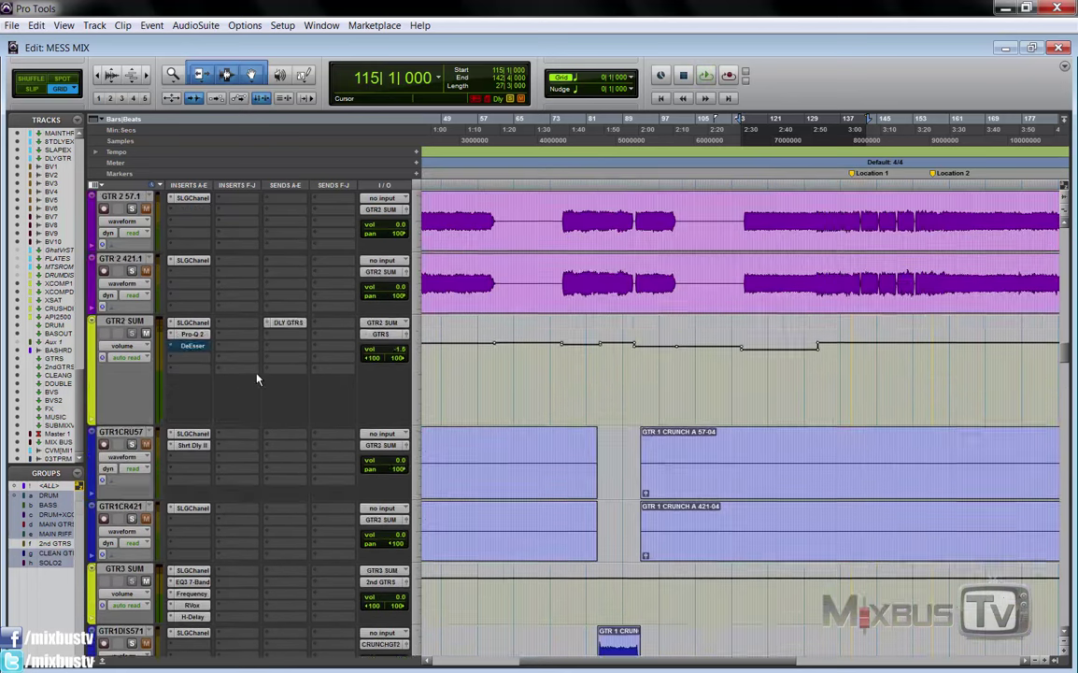
pyautogui.scroll(-15, 248, 368)
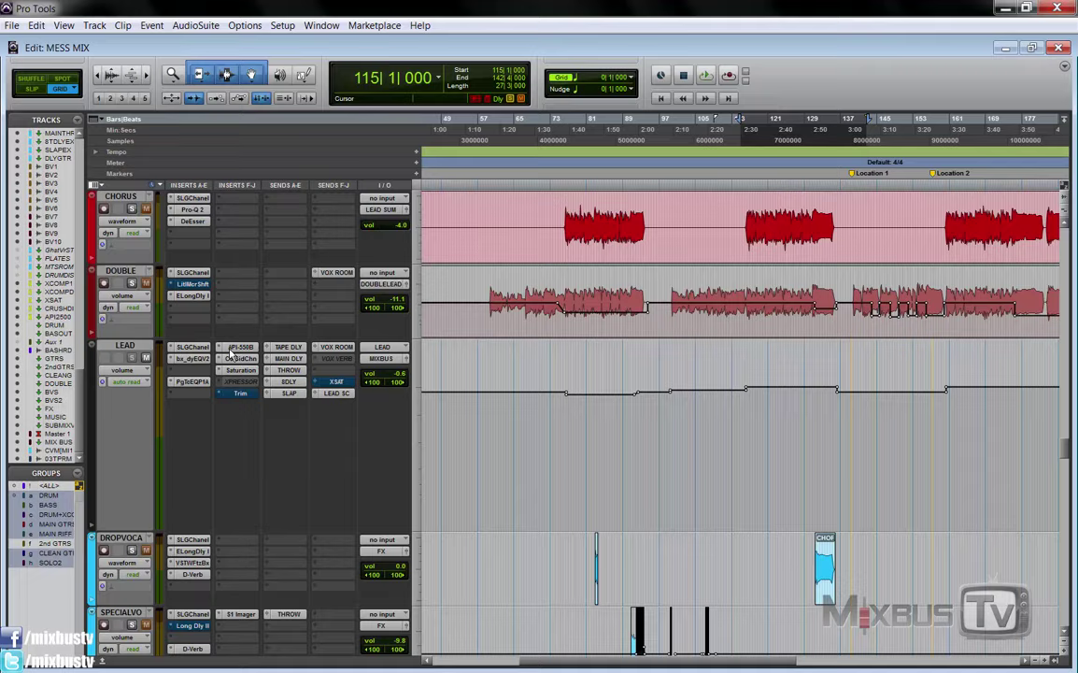
pyautogui.scroll(-15, 230, 353)
pyautogui.press('space')
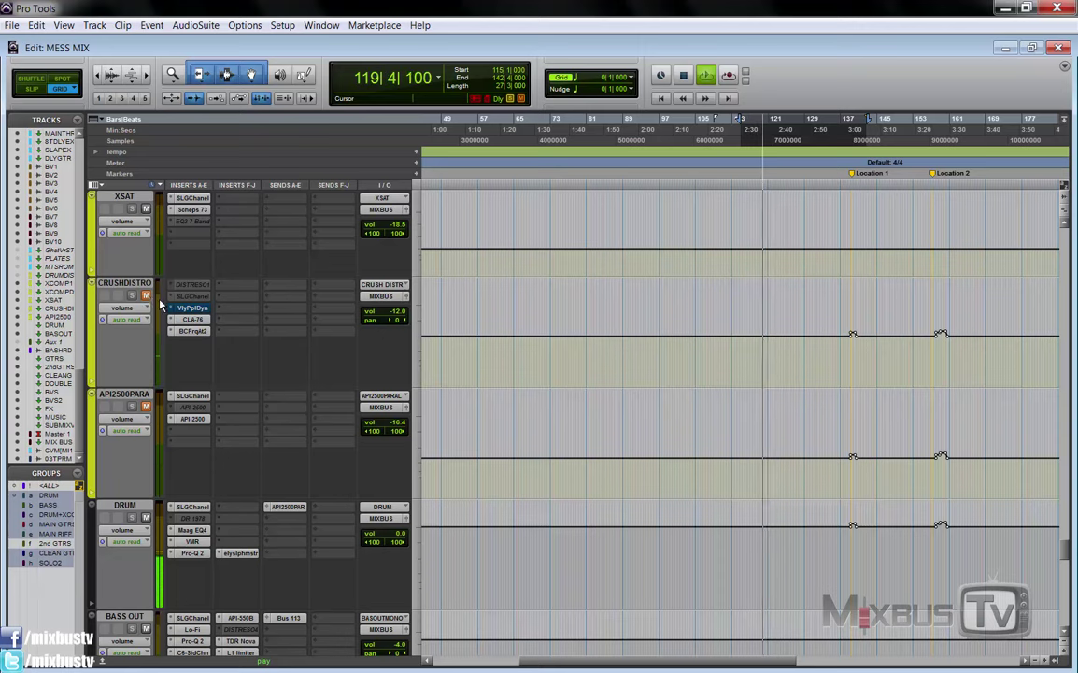
# Open the CLA-76 compressor on CRUSHDISTRO and stop playback.
pyautogui.click(193, 318)
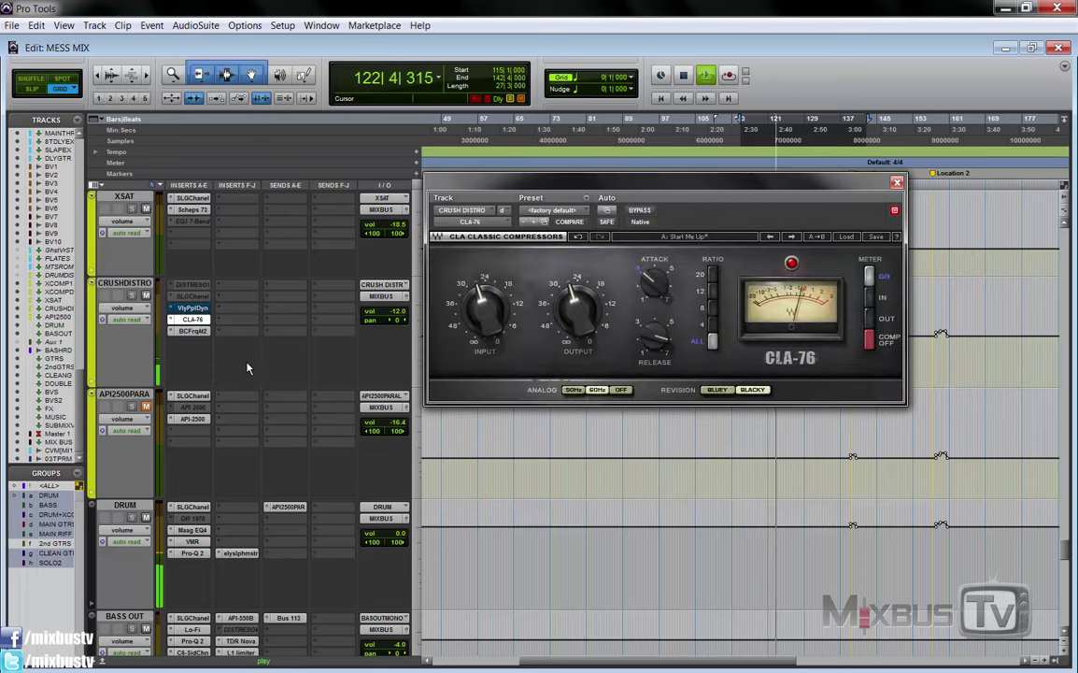
pyautogui.press('space')
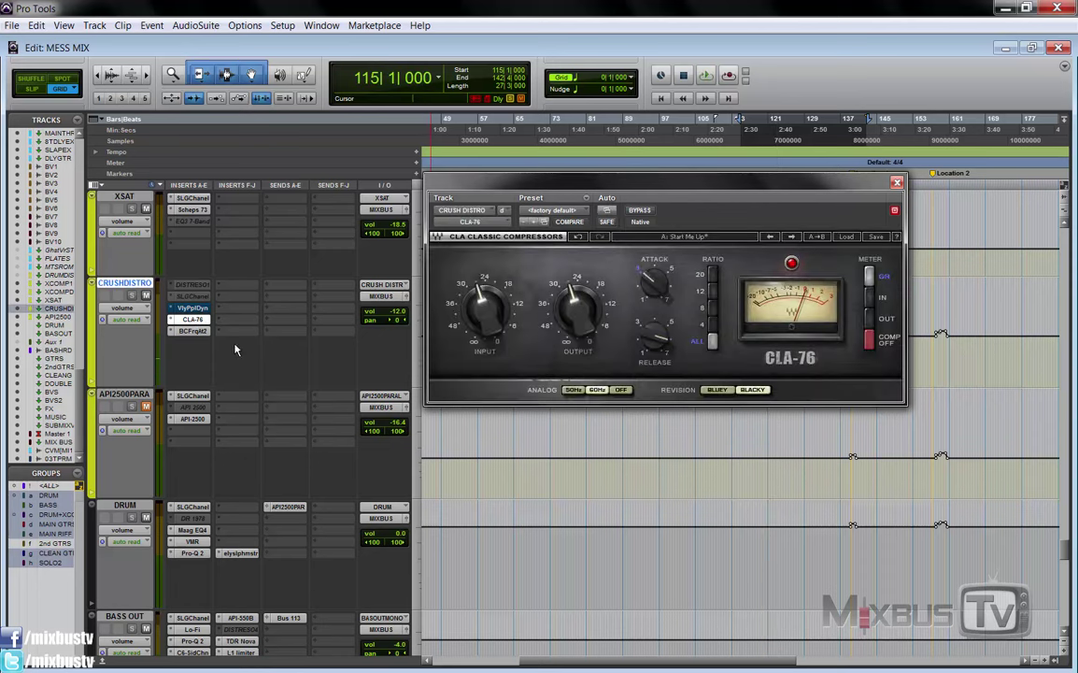
pyautogui.scroll(1, 237, 353)
pyautogui.scroll(-10, 241, 359)
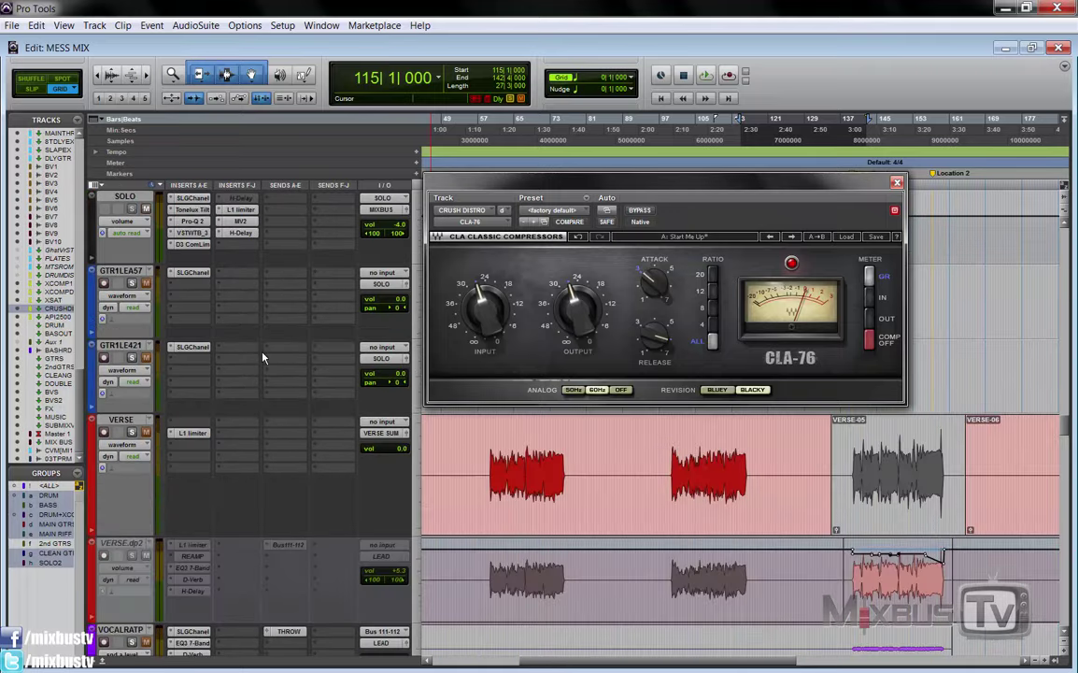
pyautogui.scroll(-15, 234, 362)
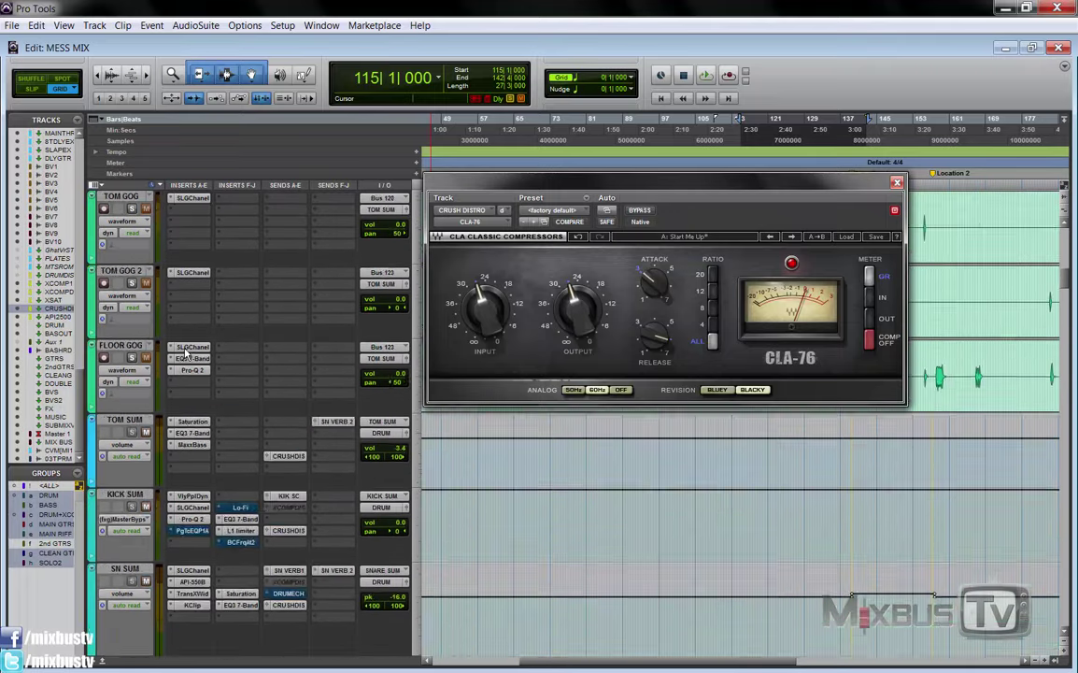
pyautogui.scroll(2, 151, 326)
# Solo the KIK OUT track and restart playback.
pyautogui.click(131, 358)
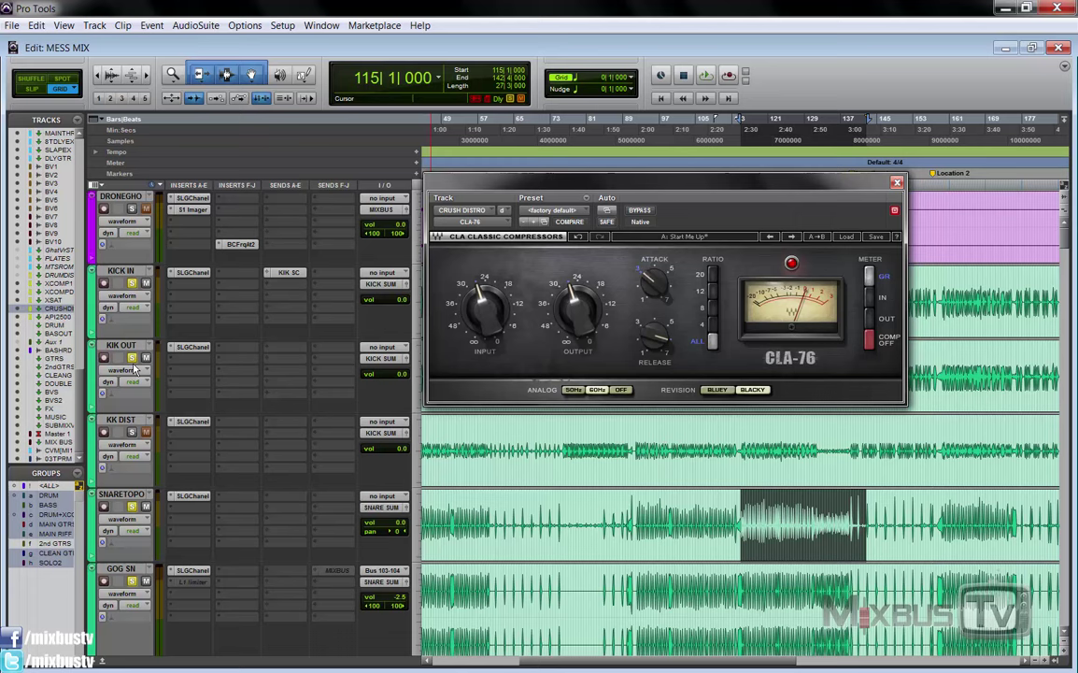
pyautogui.scroll(-15, 221, 377)
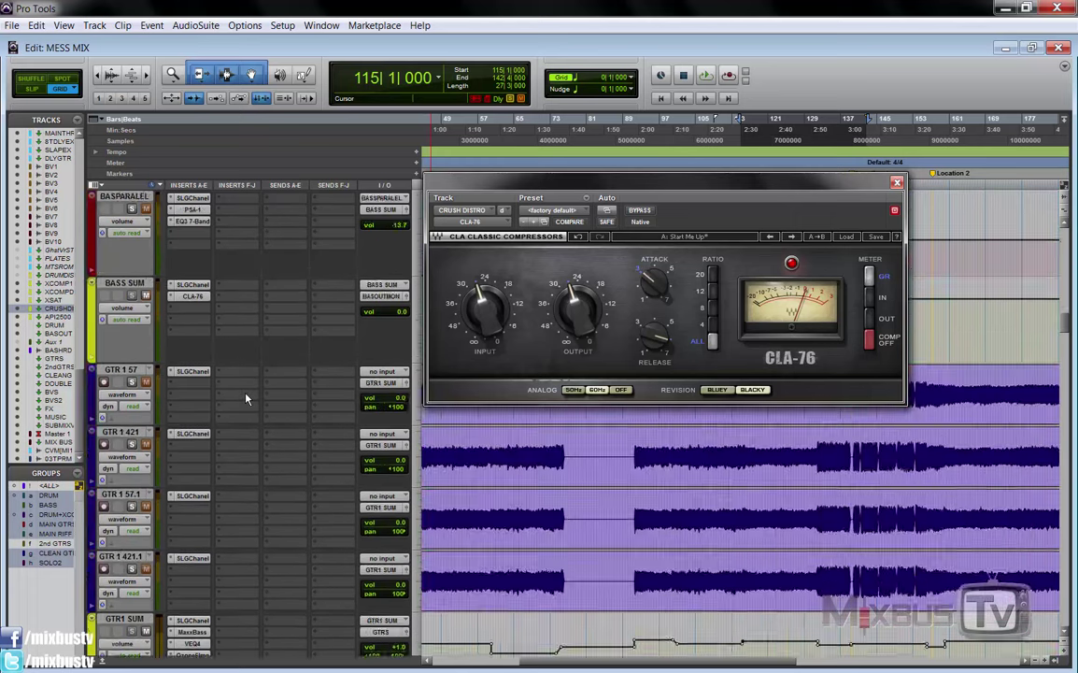
pyautogui.scroll(-12, 245, 399)
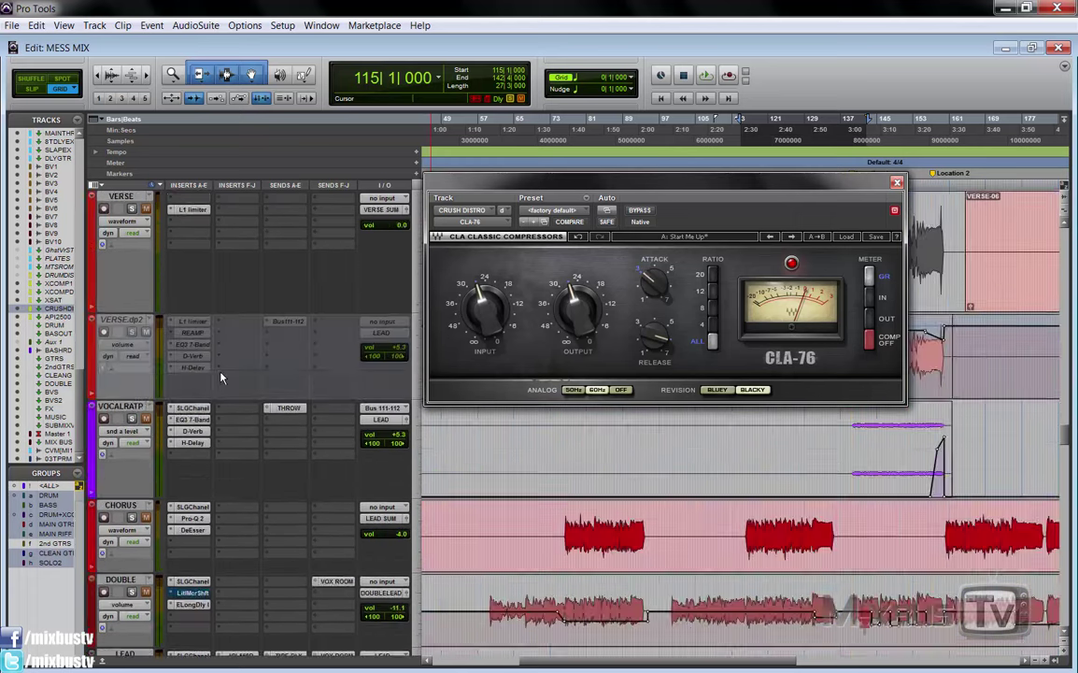
pyautogui.scroll(-12, 221, 374)
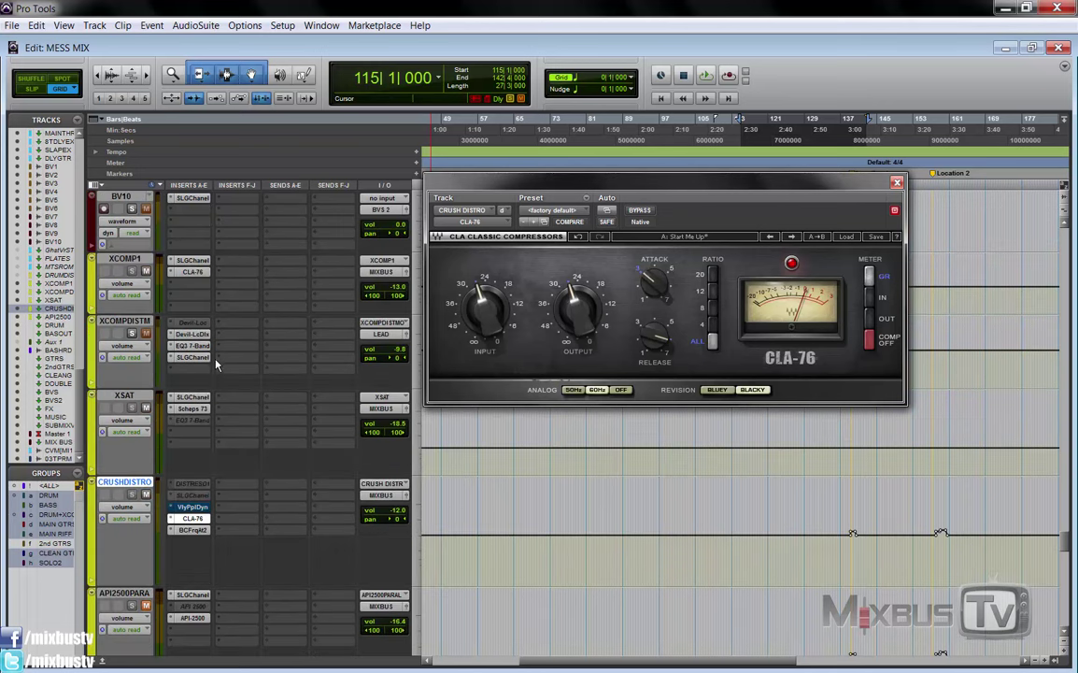
pyautogui.scroll(2, 216, 364)
pyautogui.press('space')
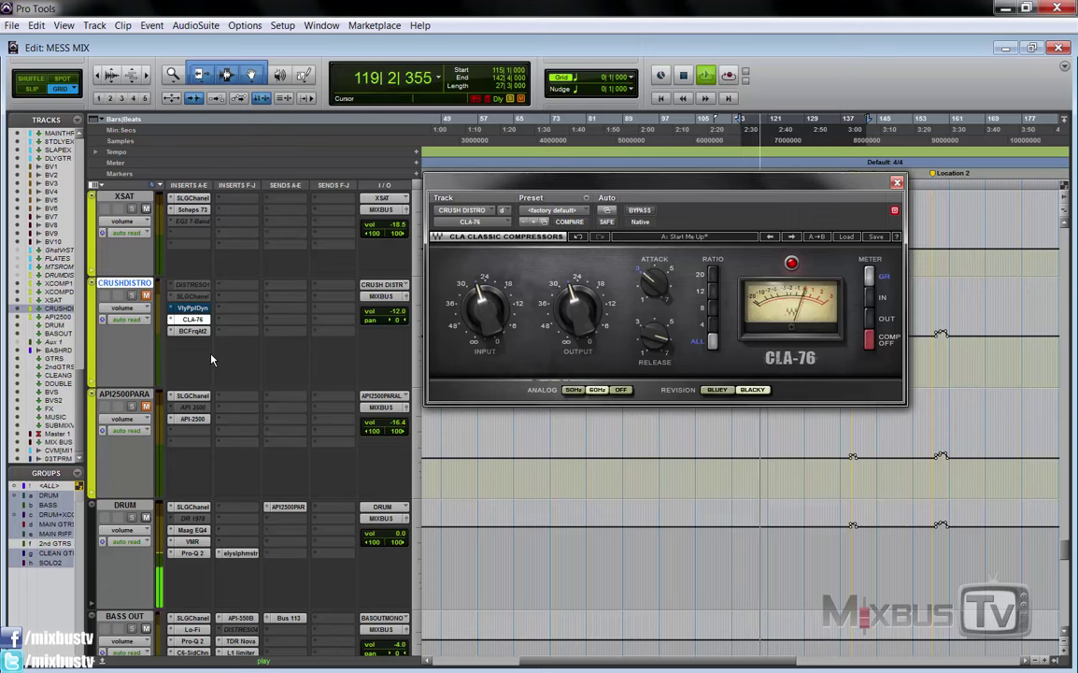
# Unmute CRUSHDISTRO, bypass its CLA-76, and bring up the Valley People Dyna-mite while playing.
pyautogui.click(146, 295)
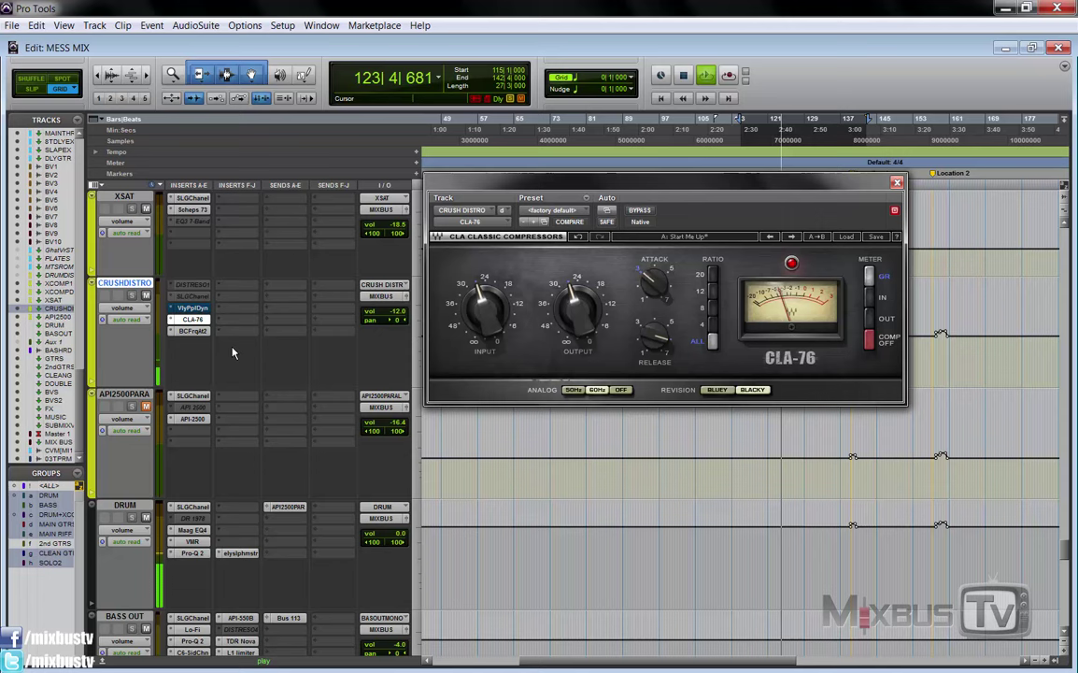
pyautogui.press('space')
pyautogui.keyDown('ctrl'); pyautogui.click(198, 320); pyautogui.keyUp('ctrl')
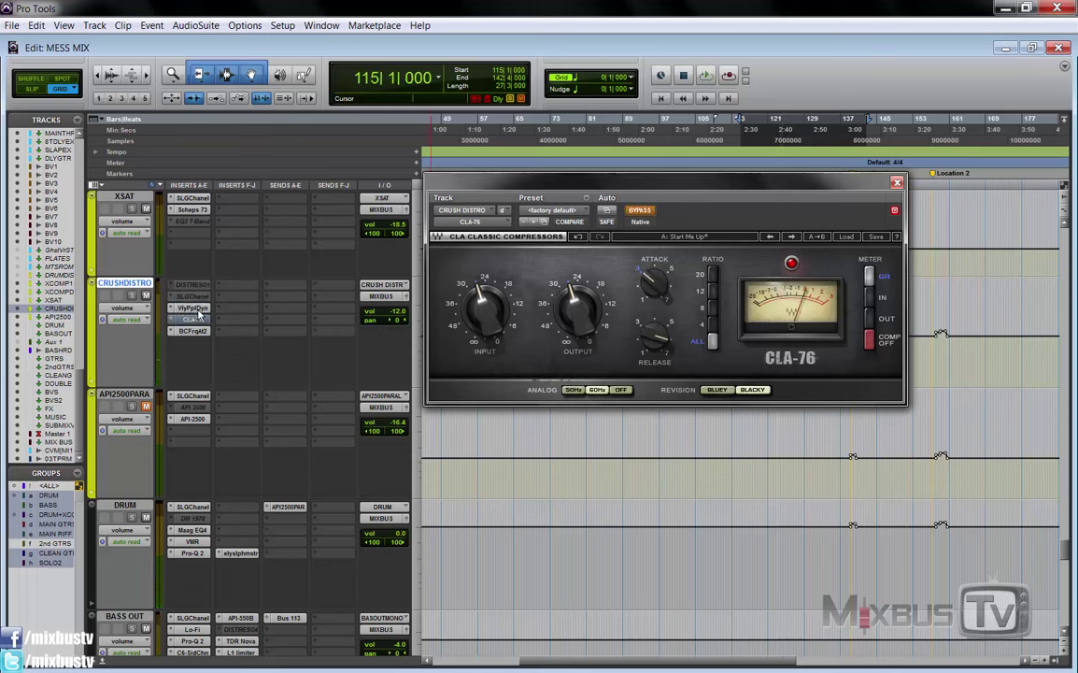
pyautogui.press('space')
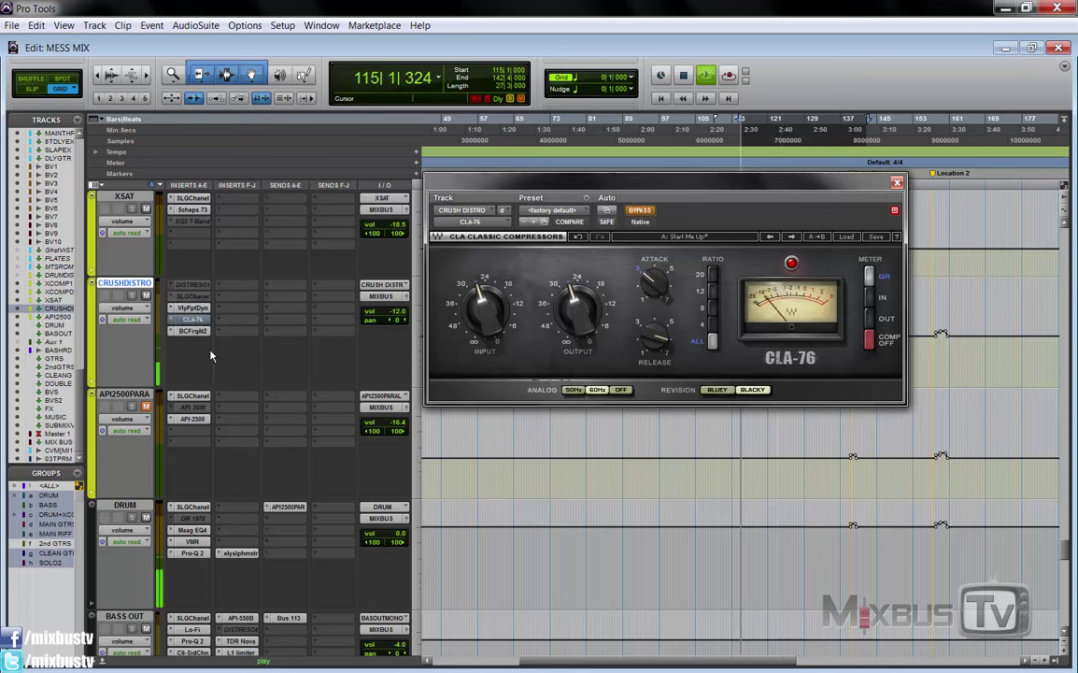
pyautogui.click(194, 308)
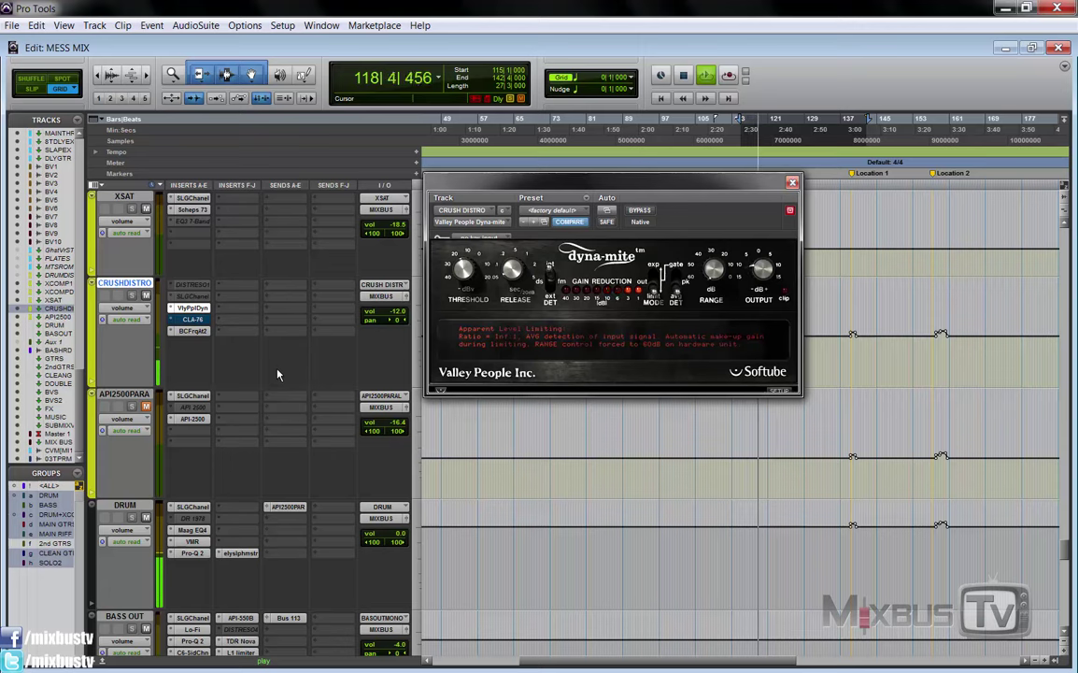
# Mute CRUSHDISTRO, stop at bar 115, and scroll back to KICK SUM, SN SUM and BIG SNARE.
pyautogui.click(146, 295)
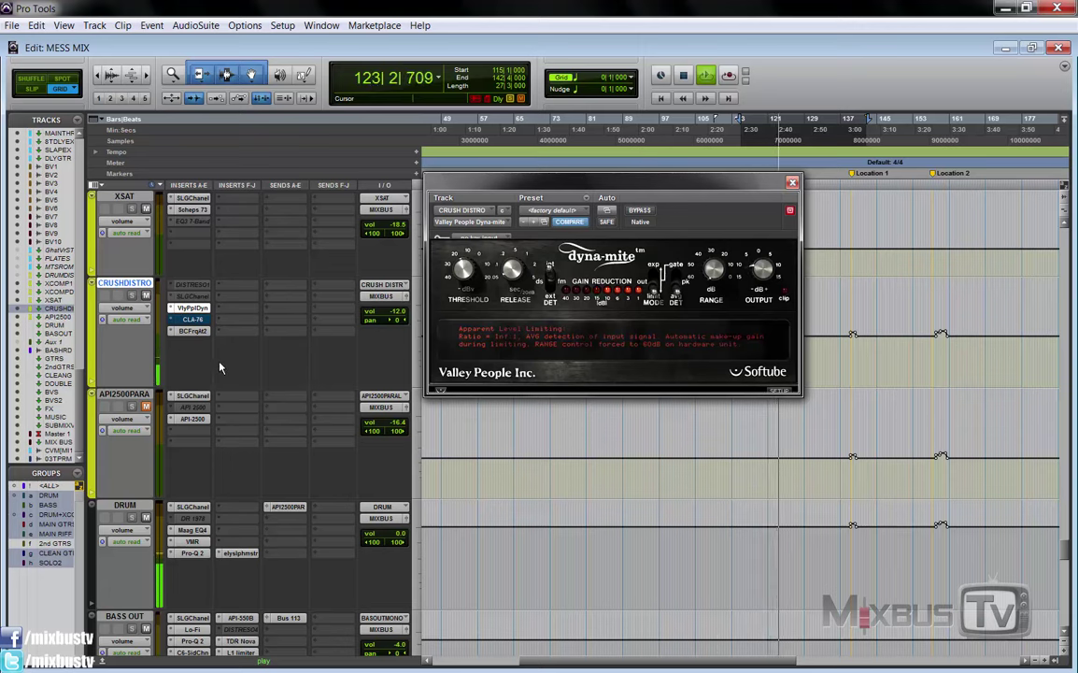
pyautogui.press('space')
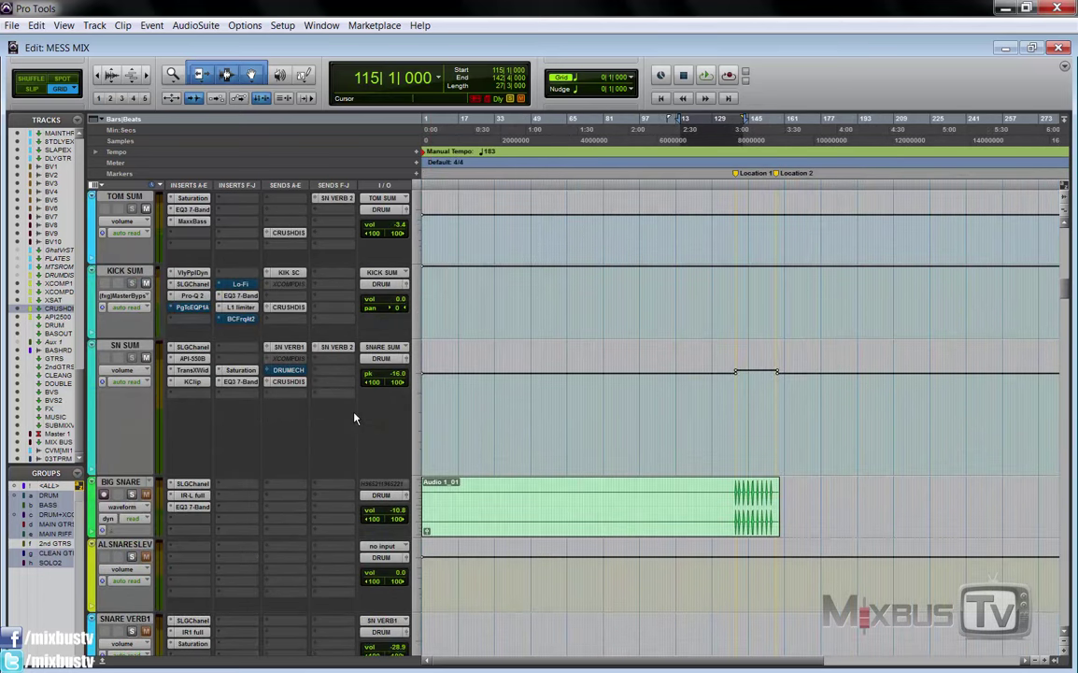
pyautogui.scroll(-2, 354, 417)
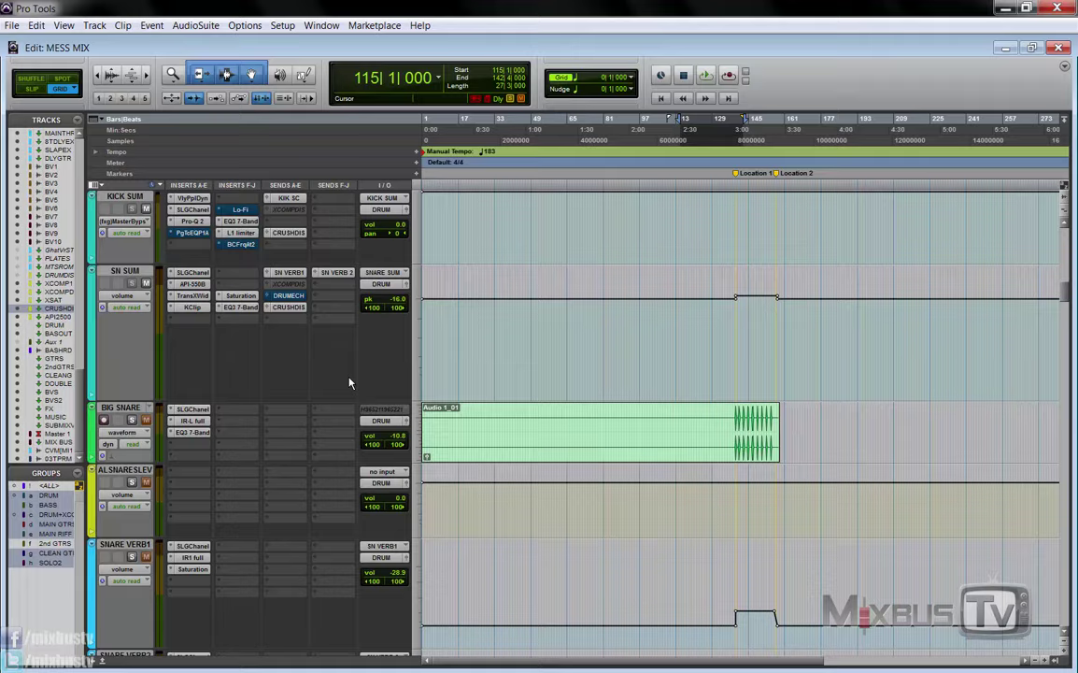